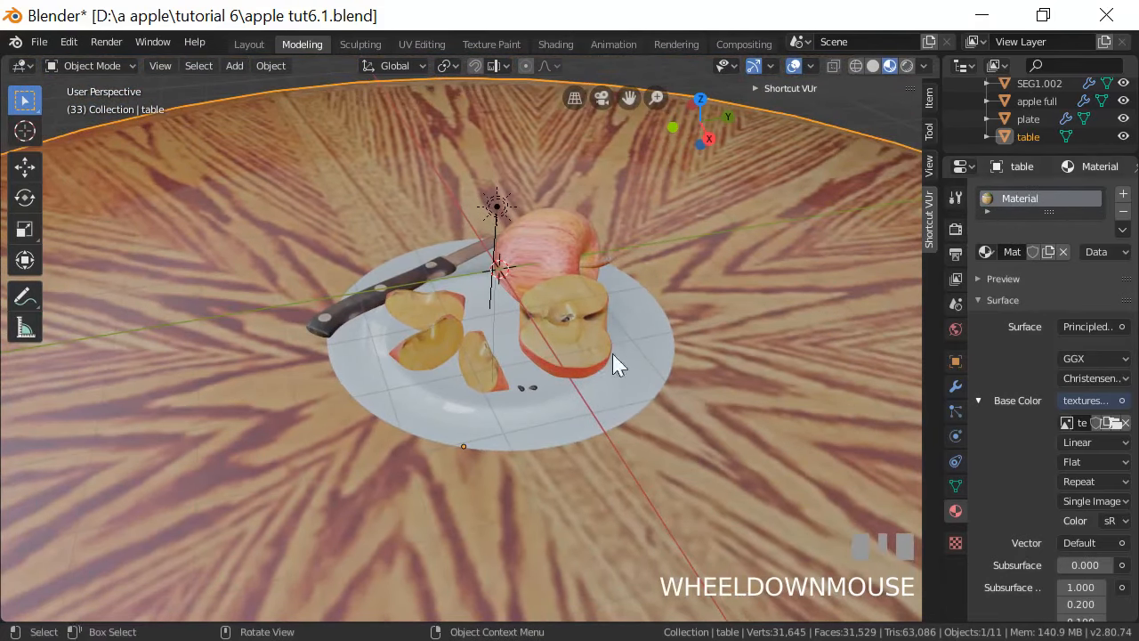
Assign the existing material named Material to the apple seeds on the plate and rename it seeds
click(531, 388)
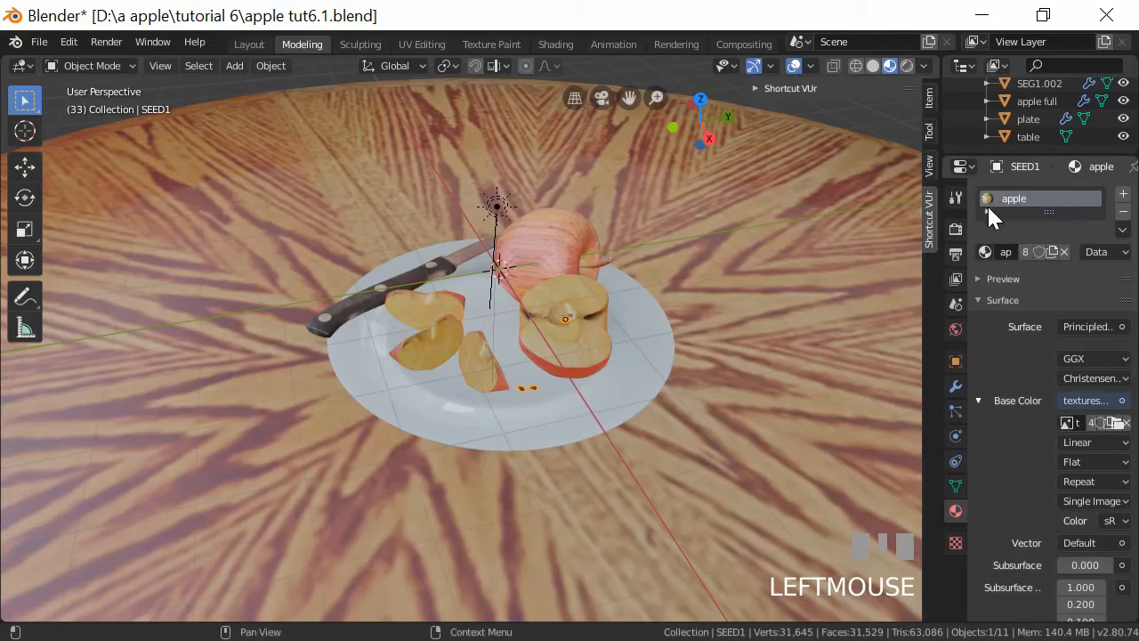
click(990, 250)
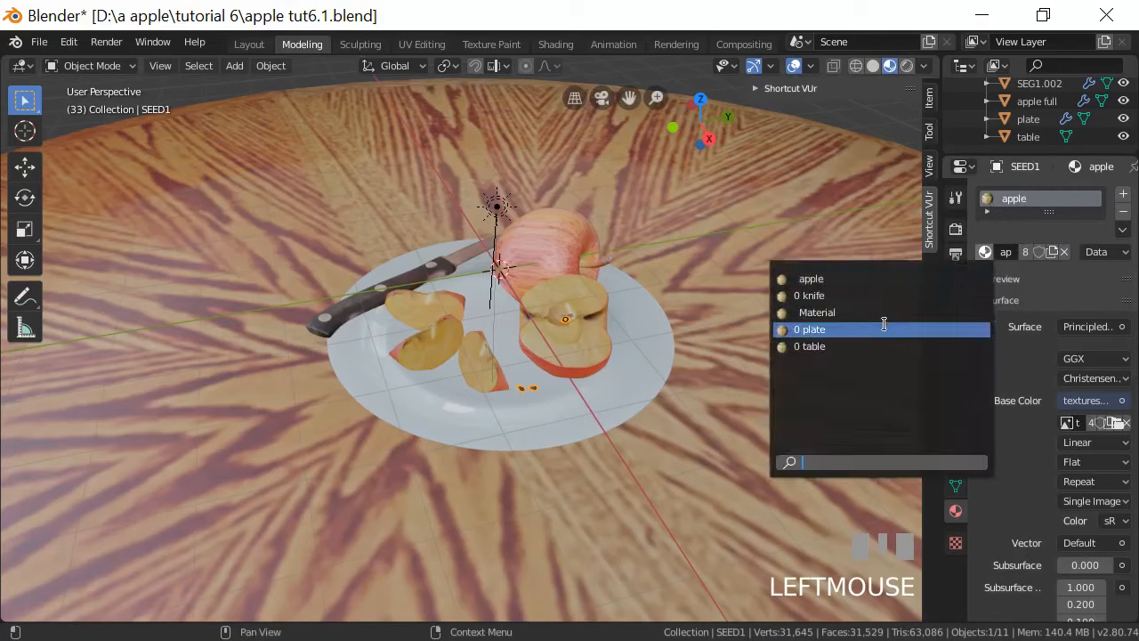
click(880, 311)
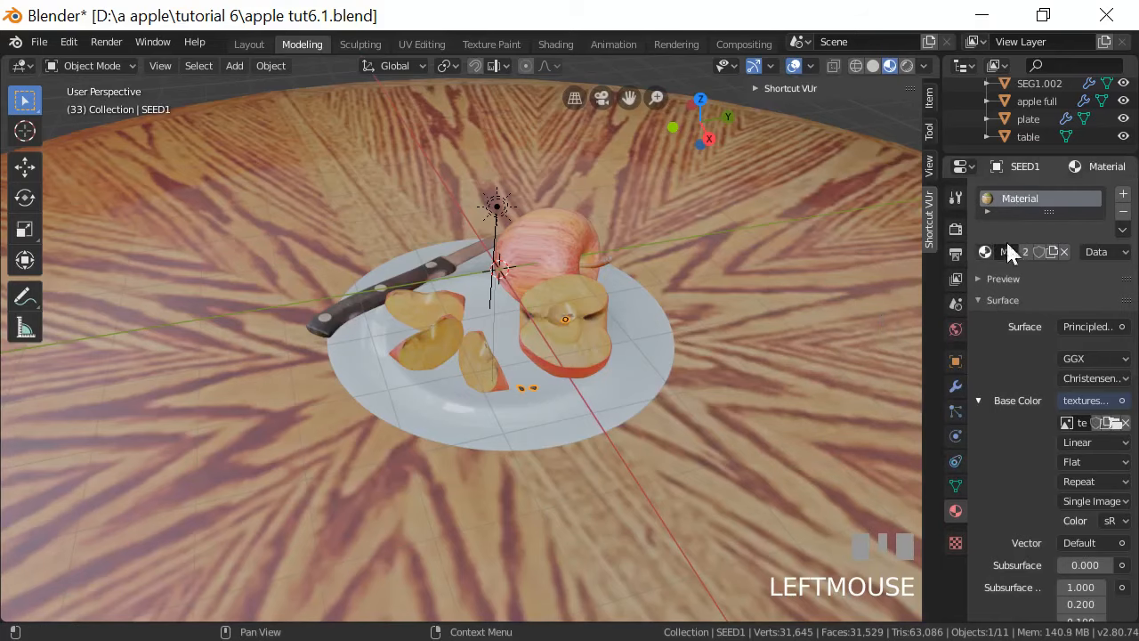
click(1022, 198)
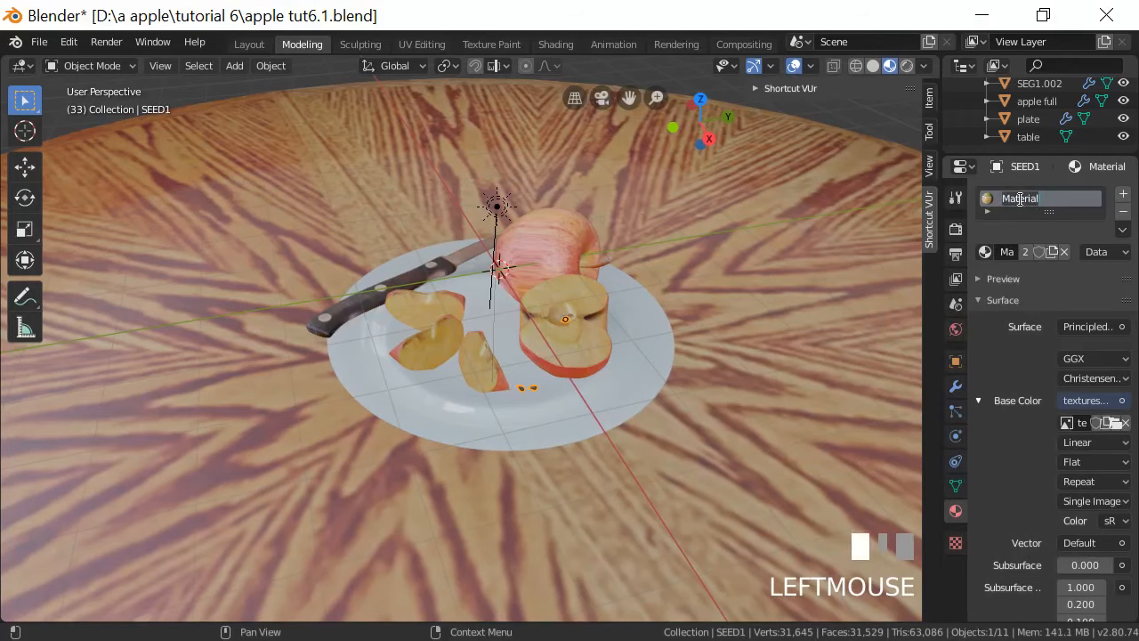
text(seeds)
key(Return)
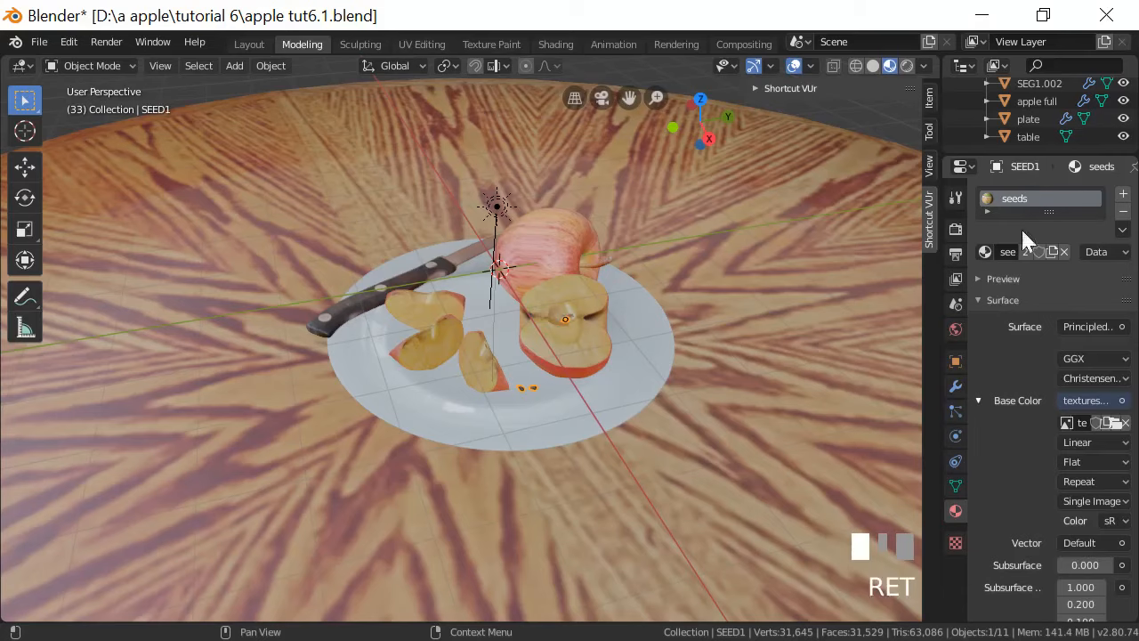
scroll(715, 325, down, 2)
scroll(714, 325, up, 2)
Open the Shading workspace with the plate selected and display the plate's material settings
click(647, 366)
middle_drag(752, 429, 758, 413)
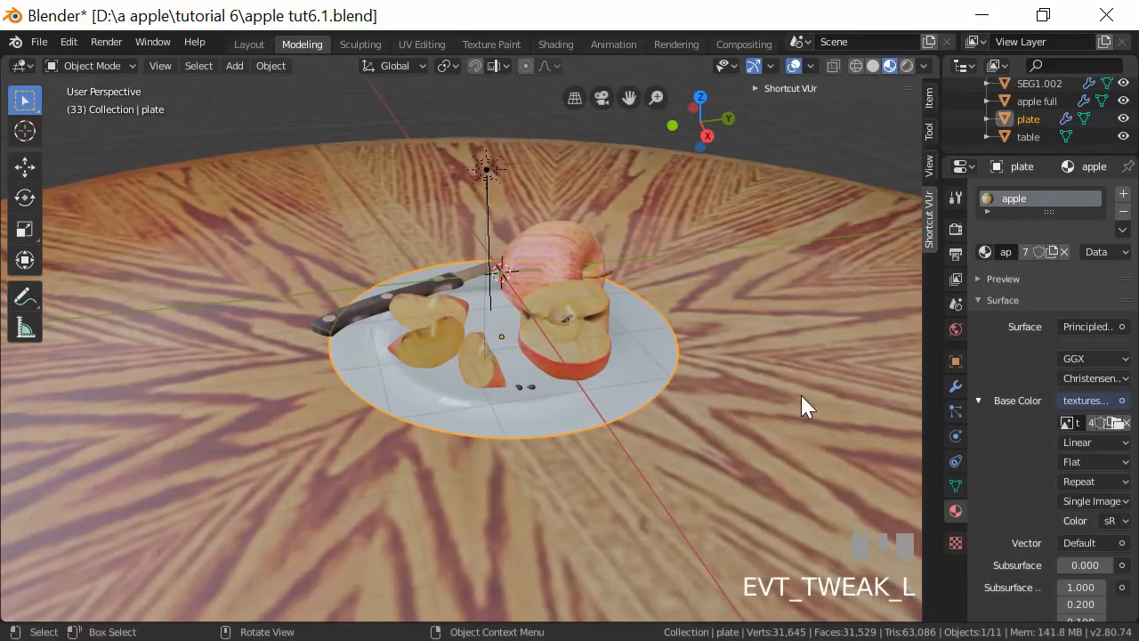
click(552, 44)
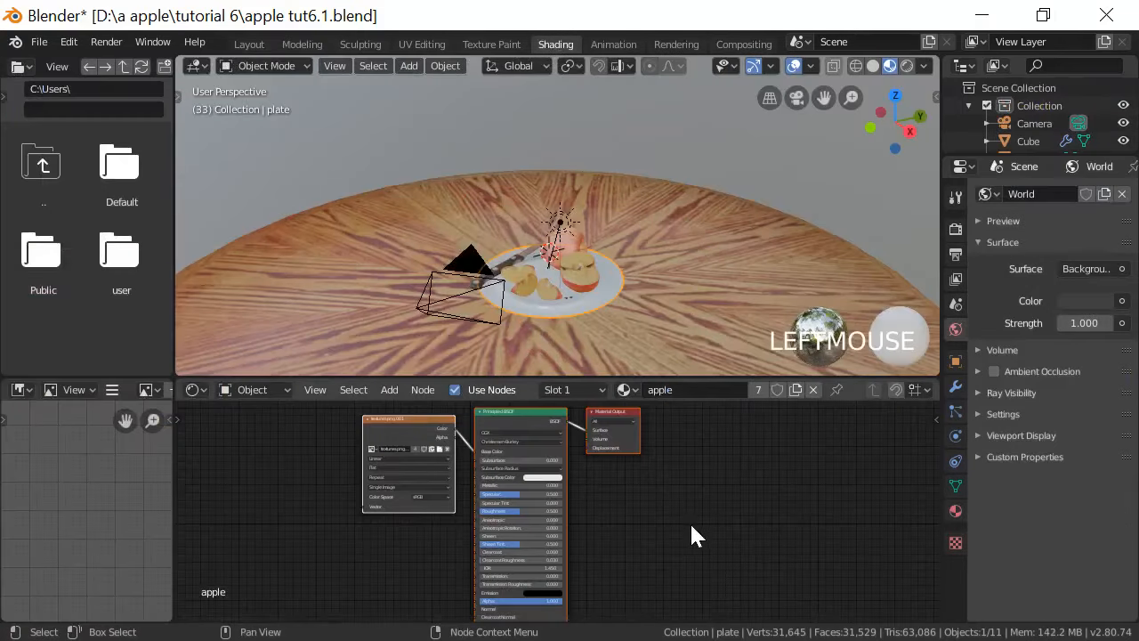
scroll(687, 526, down, 3)
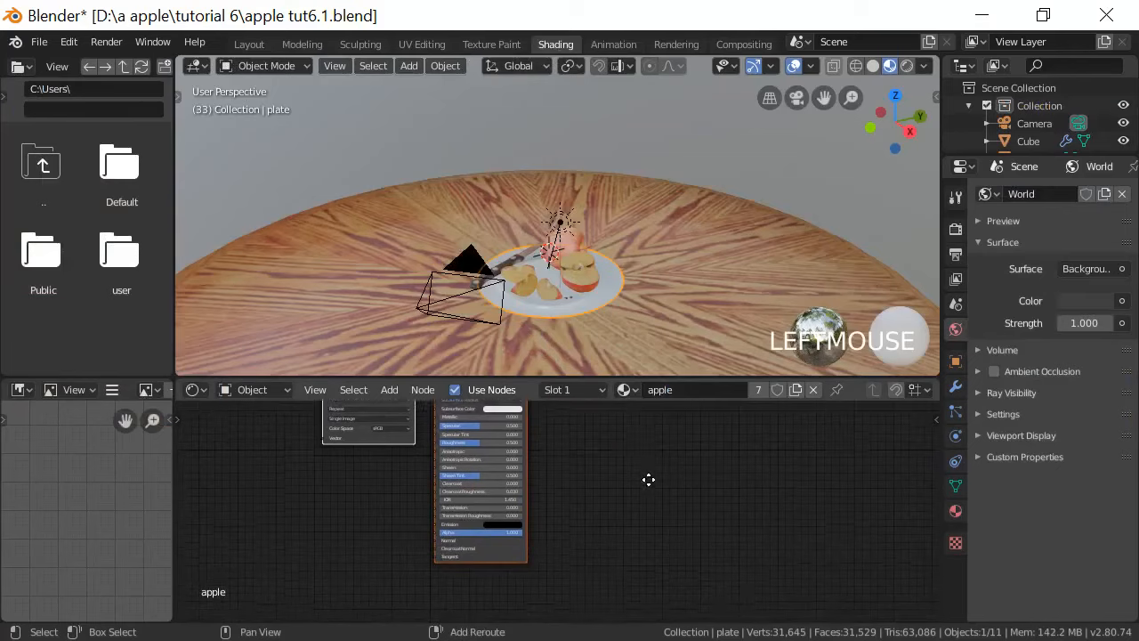
scroll(649, 478, up, 3)
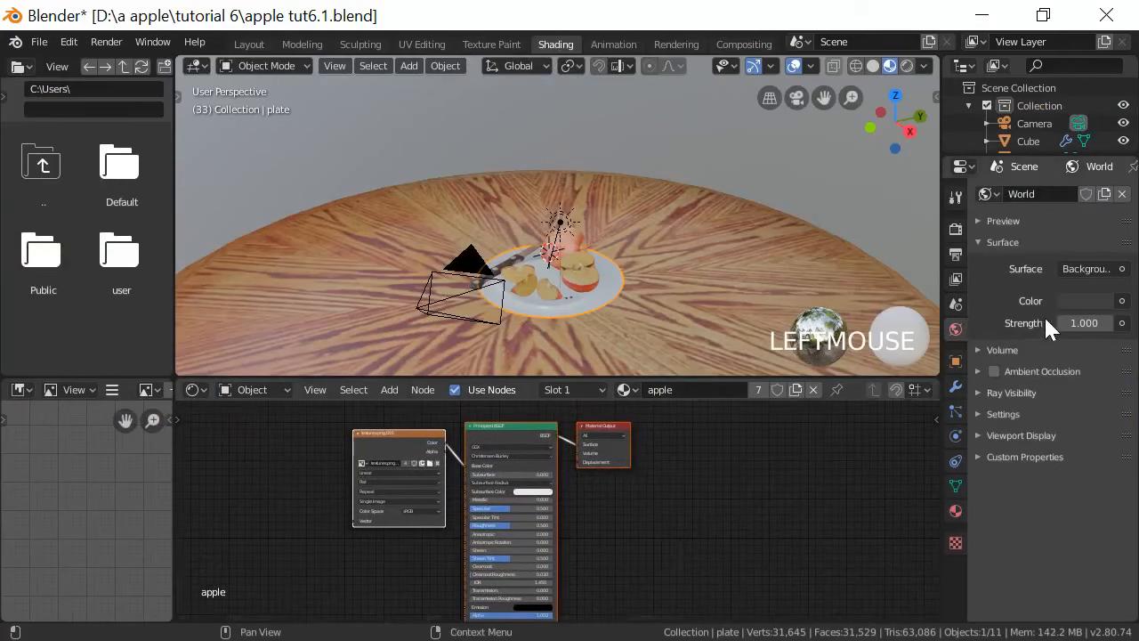
click(956, 509)
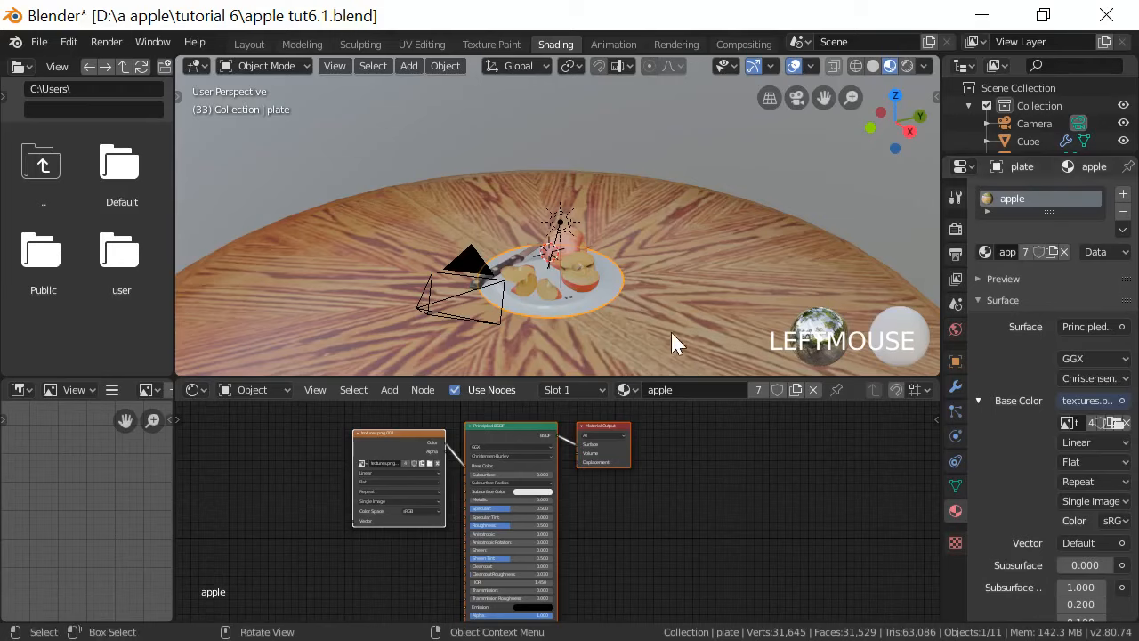
click(1122, 214)
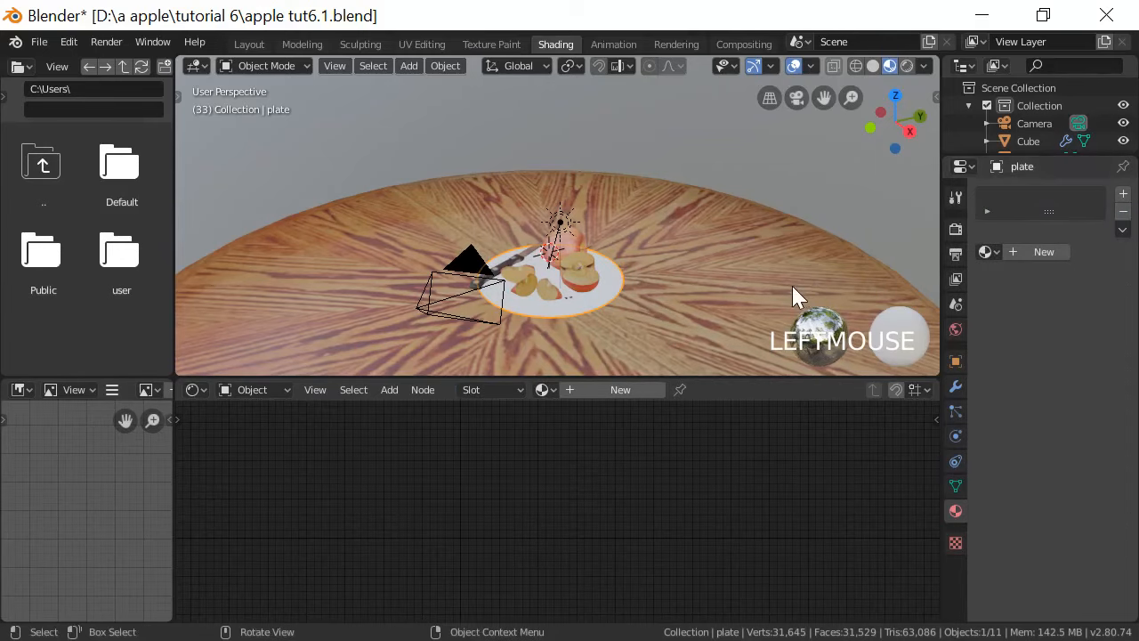
key(ctrl+z)
Replace the seeds material on the table object with the existing table material
click(716, 282)
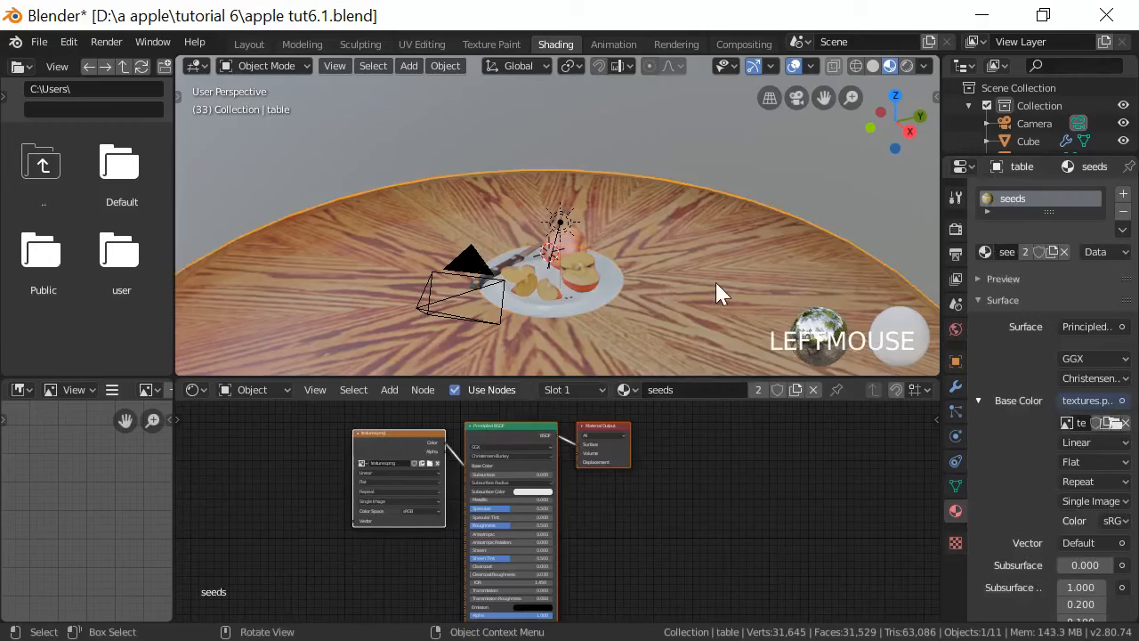
click(1123, 213)
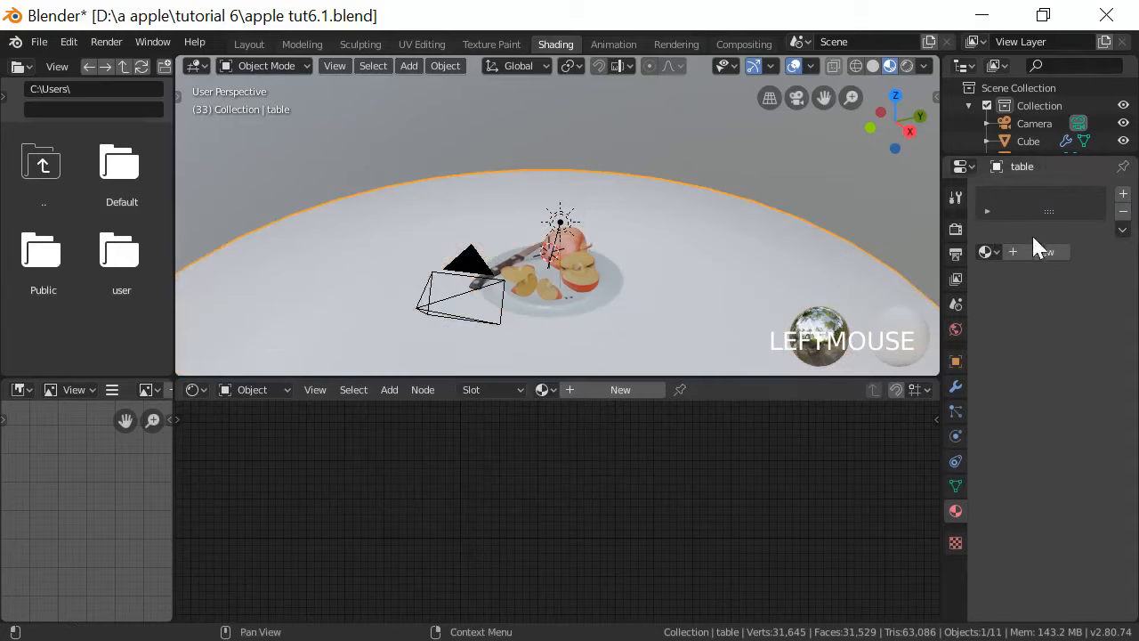
click(984, 252)
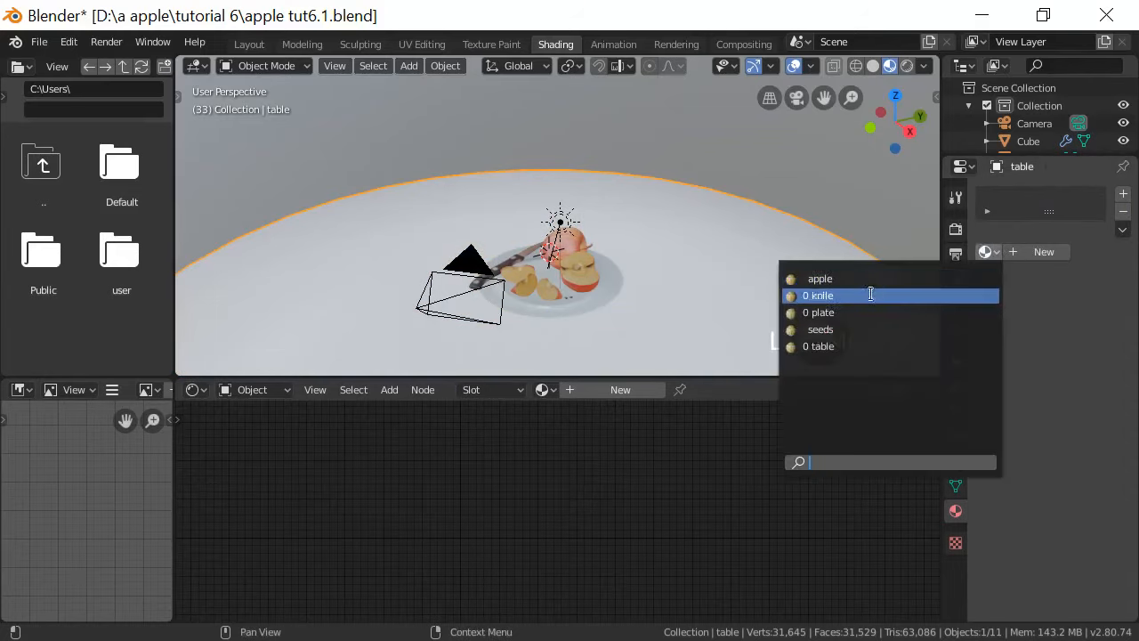
click(852, 346)
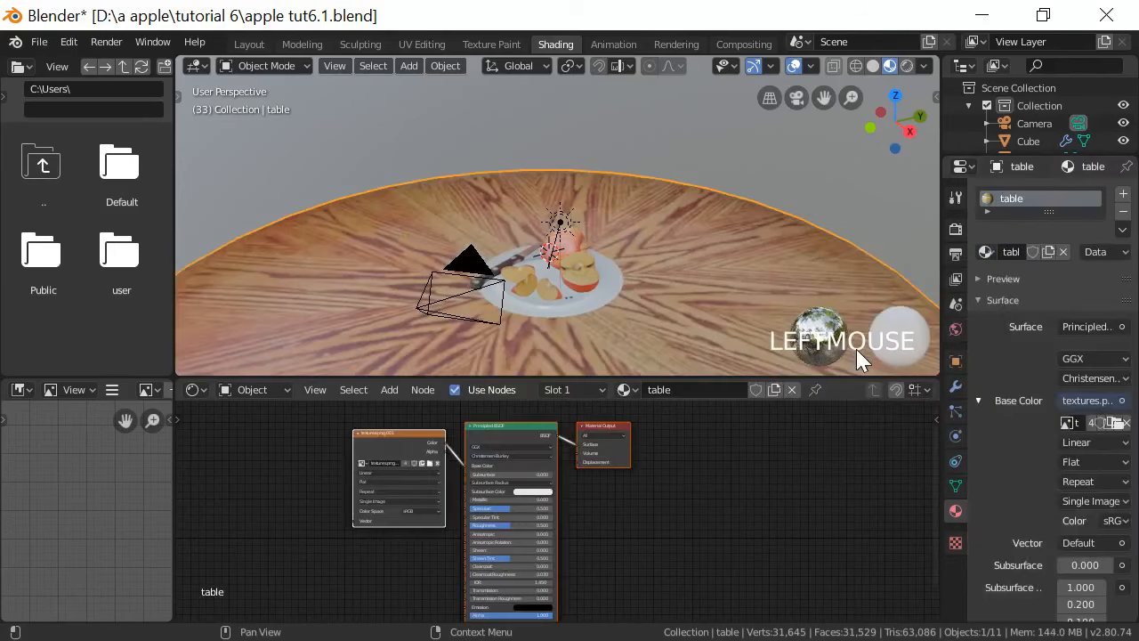
Switch the viewport to rendered shading to preview the plate and table
click(909, 64)
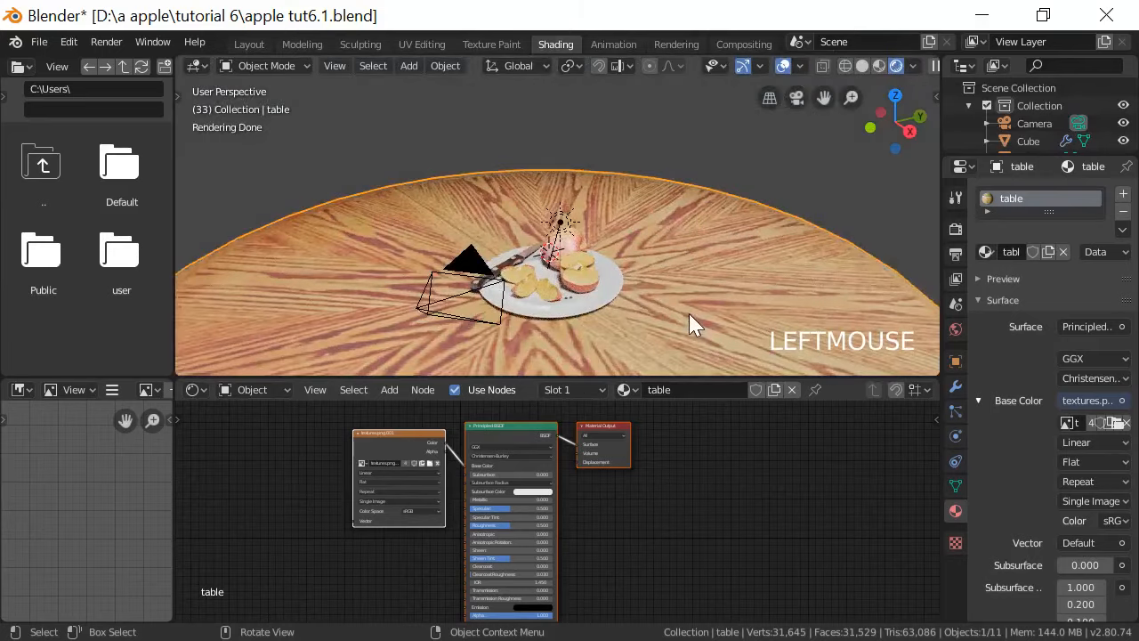
shift+middle_drag(687, 296, 687, 217)
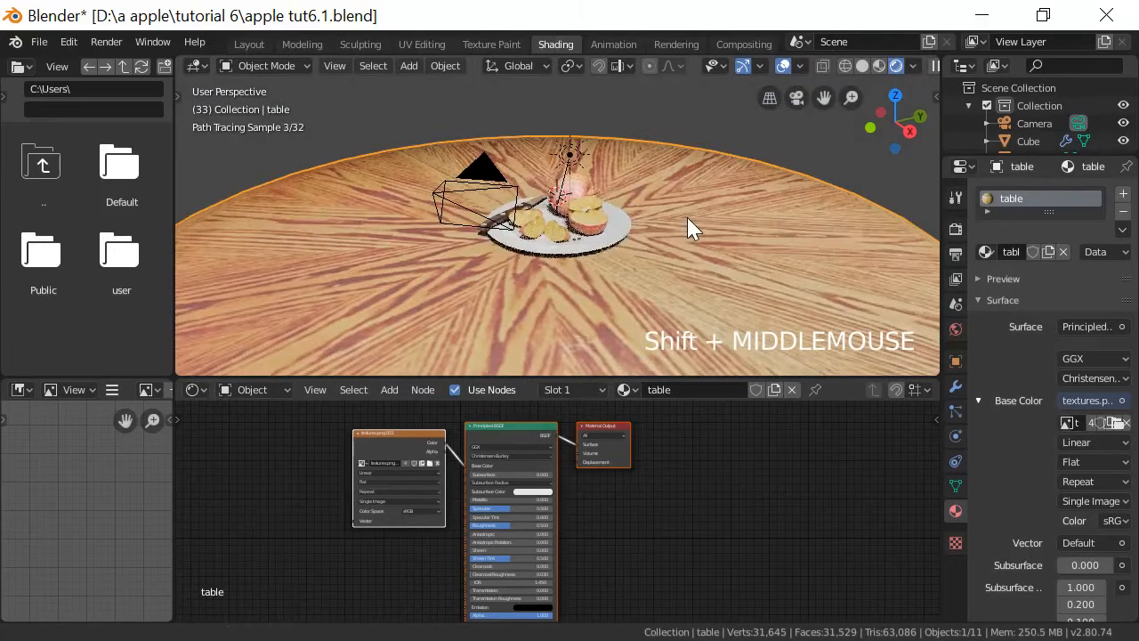
scroll(677, 259, up, 5)
middle_drag(674, 258, 628, 231)
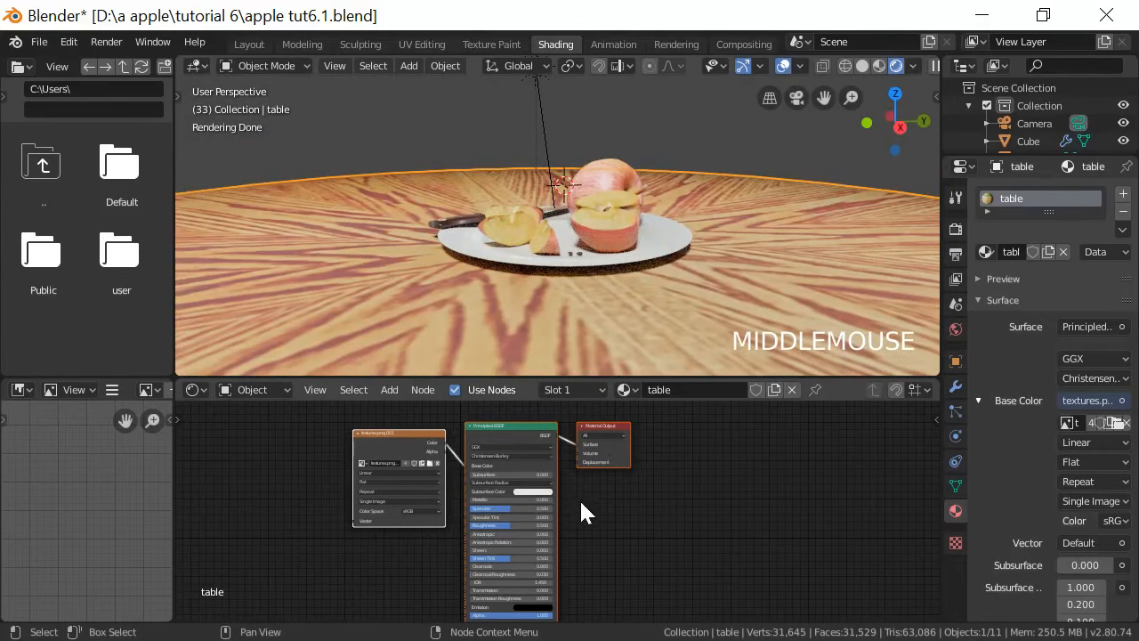
Set the table material's Metallic value to 0.709 in its Principled BSDF node
scroll(541, 513, up, 3)
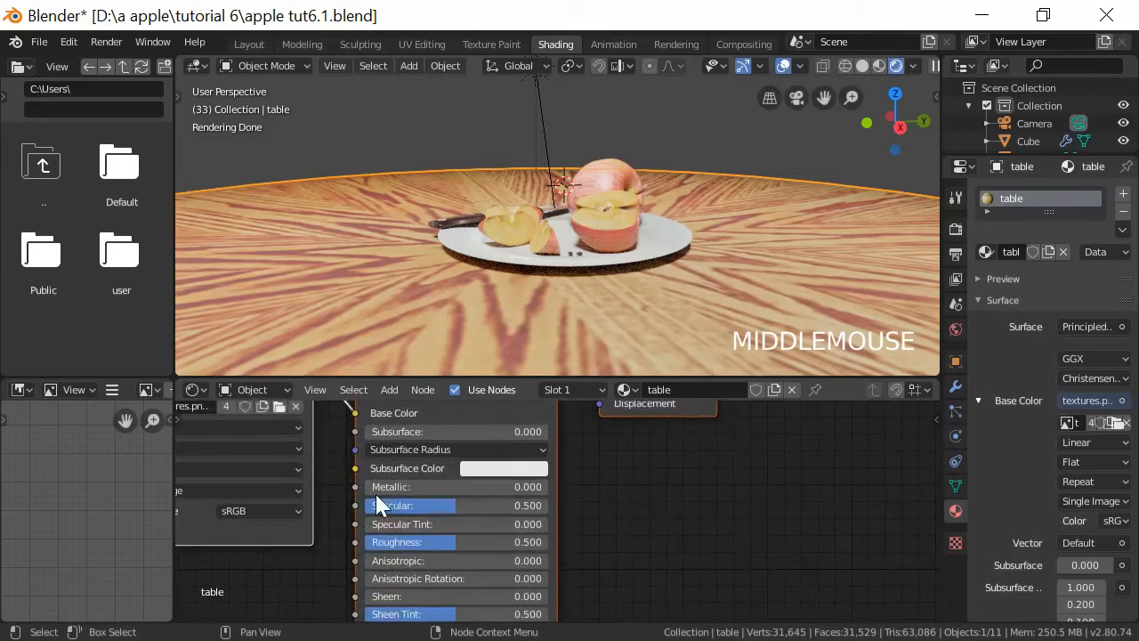
drag(375, 486, 495, 487)
scroll(590, 322, down, 3)
middle_drag(590, 322, 562, 354)
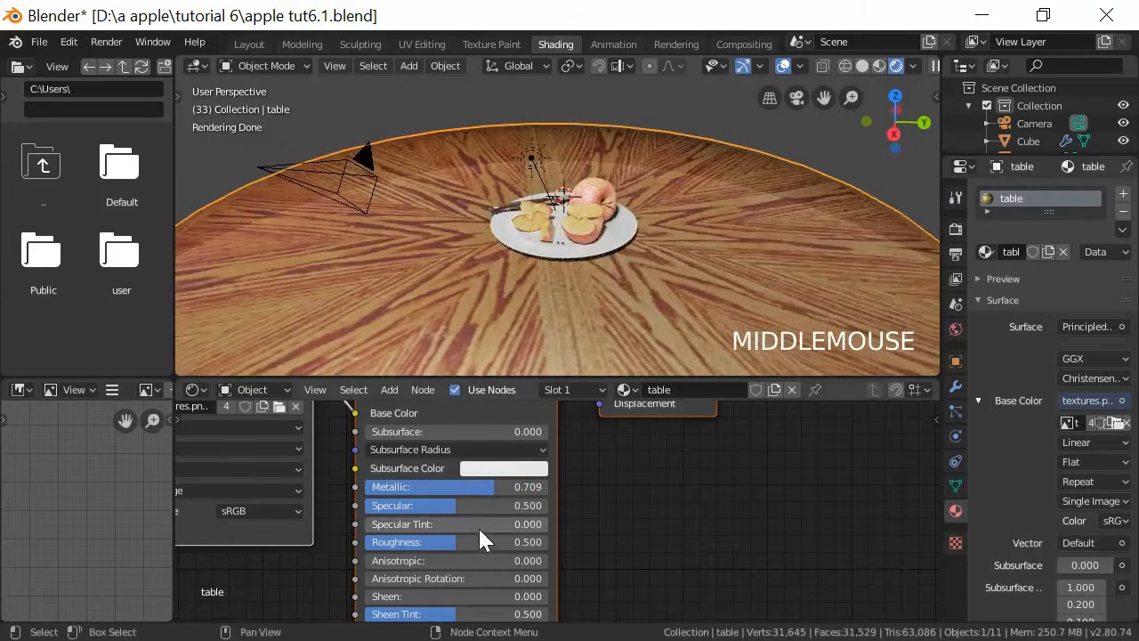
Lower the table material's Roughness to 0.086 in its Principled BSDF node
drag(456, 541, 382, 541)
scroll(617, 276, down, 5)
middle_drag(620, 287, 664, 285)
scroll(614, 311, up, 2)
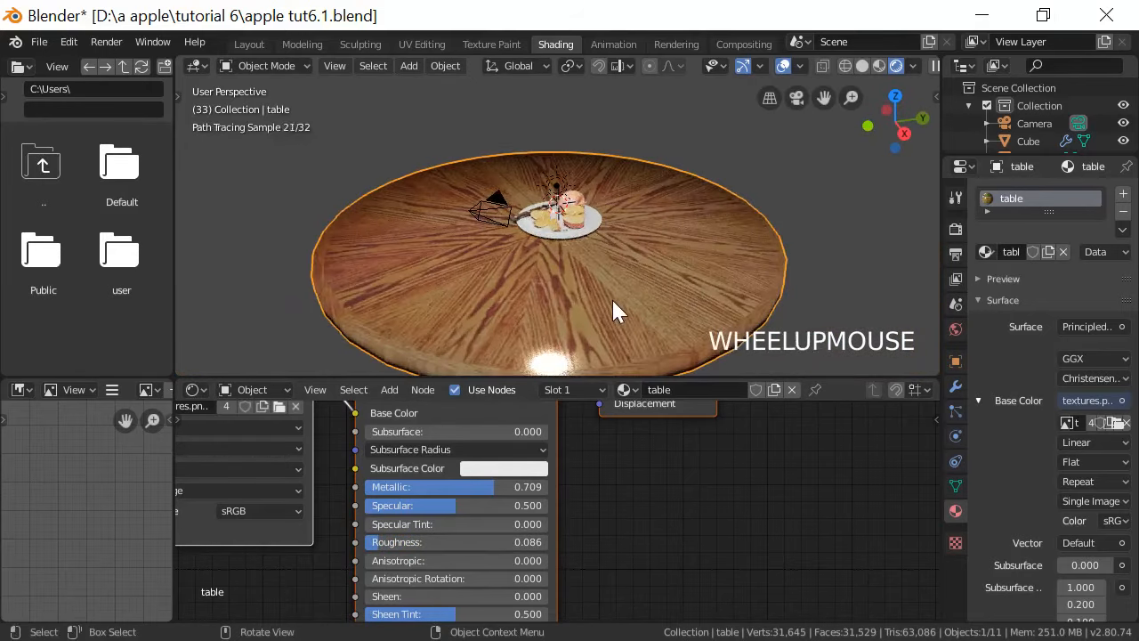
Examine the rendered tabletop highlights and the plate of apples from several distances and angles
scroll(613, 302, down, 2)
middle_drag(613, 302, 650, 296)
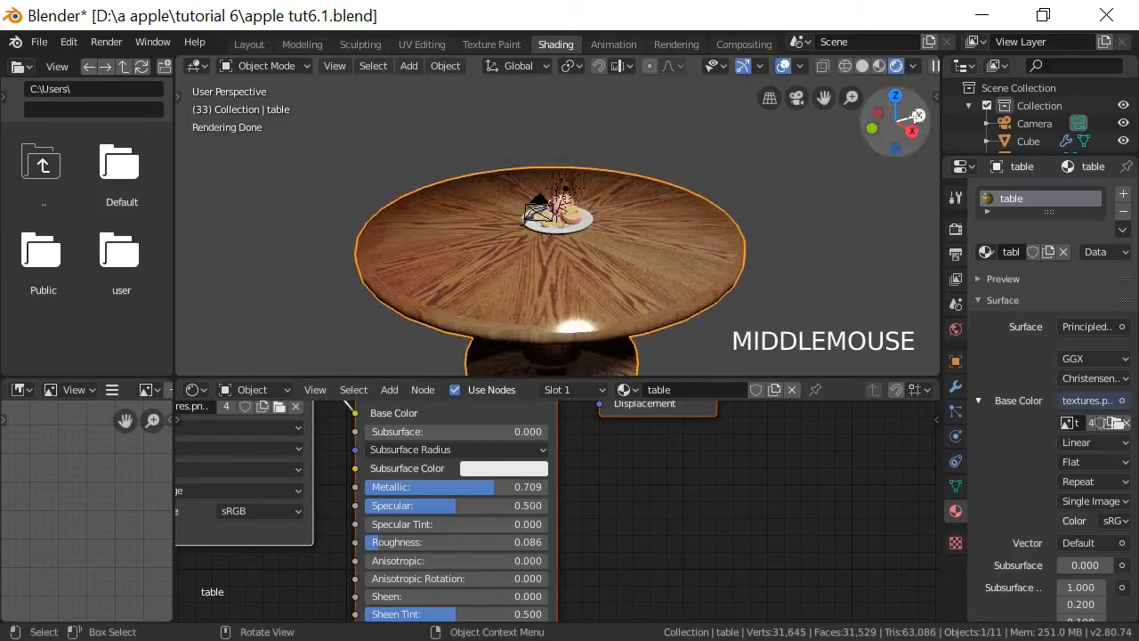
scroll(591, 315, up, 3)
mouse_move(591, 315)
middle_down()
mouse_move(574, 329)
mouse_move(529, 321)
mouse_move(610, 305)
middle_up()
scroll(587, 297, up, 5)
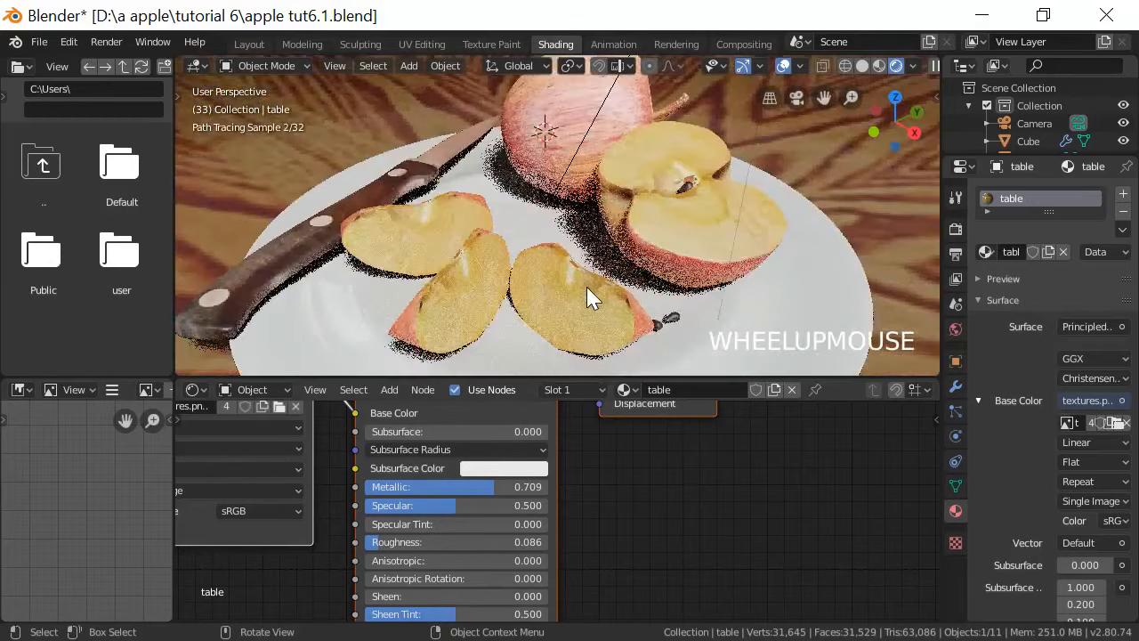
scroll(586, 286, down, 8)
middle_drag(583, 307, 597, 275)
scroll(596, 295, up, 3)
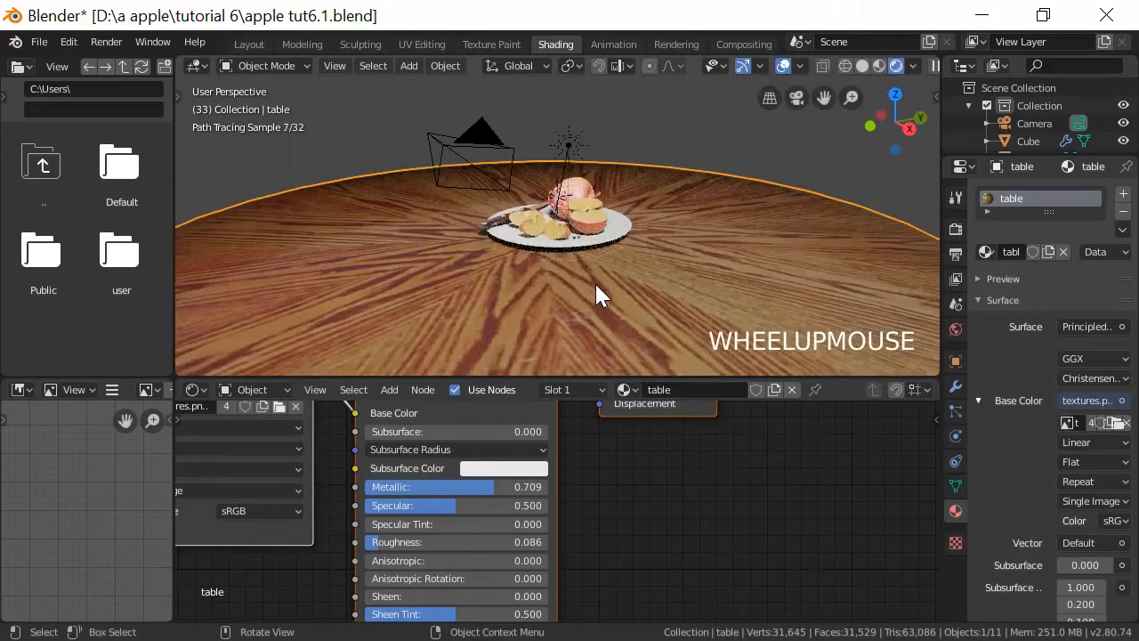
click(618, 325)
right_click(617, 325)
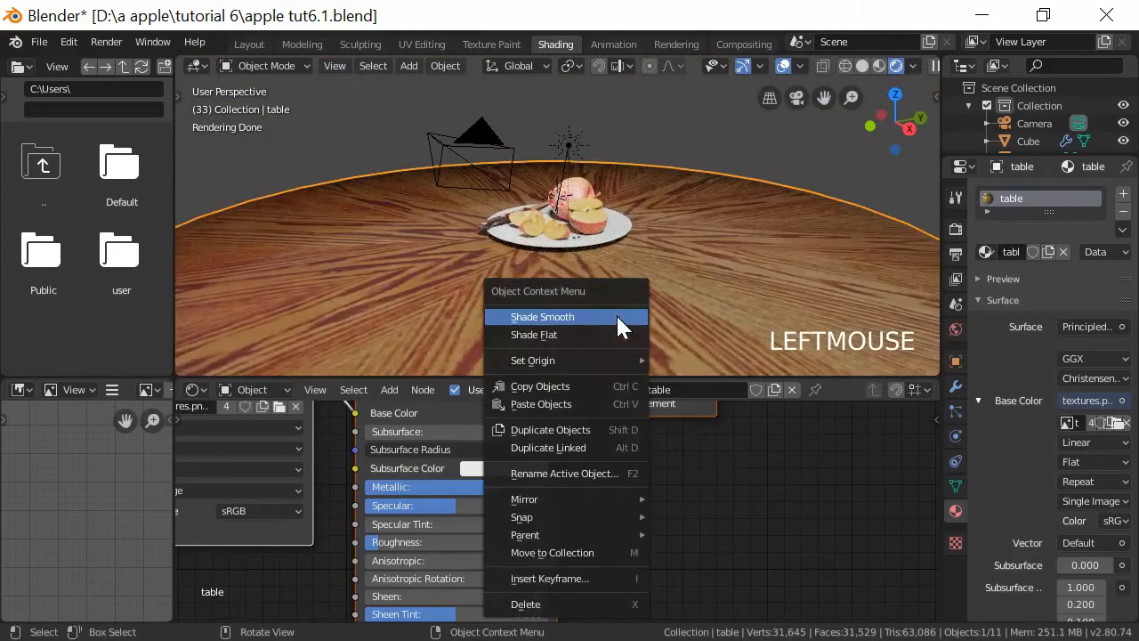
right_click(620, 325)
Set the table material's Roughness to 0.000 in its Principled BSDF node
scroll(620, 326, down, 4)
scroll(620, 325, up, 2)
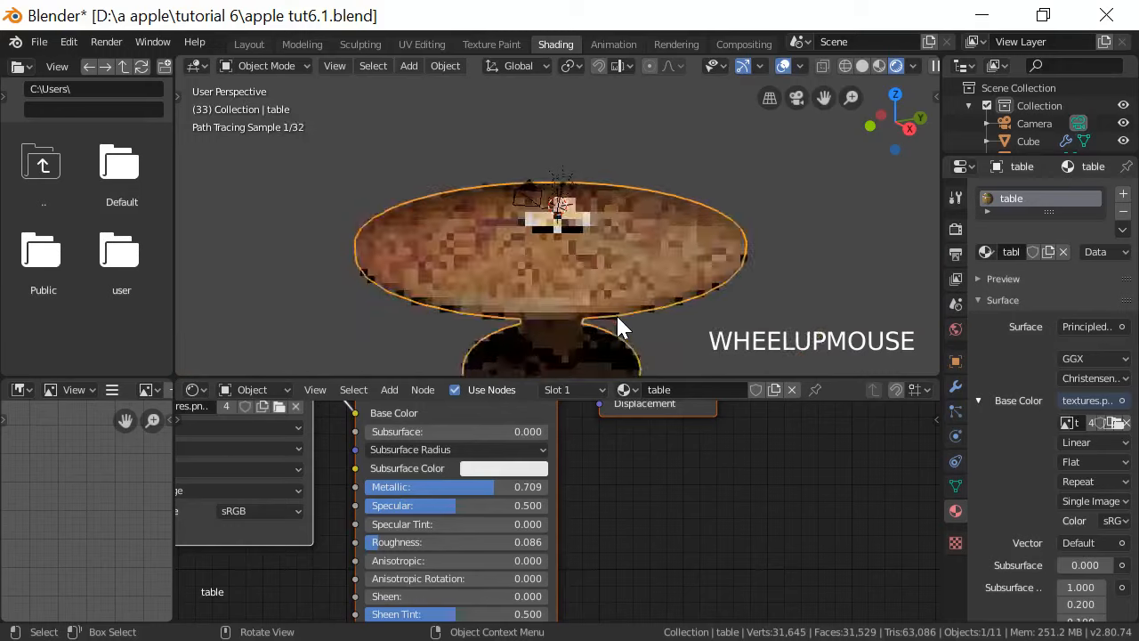
scroll(620, 328, up, 2)
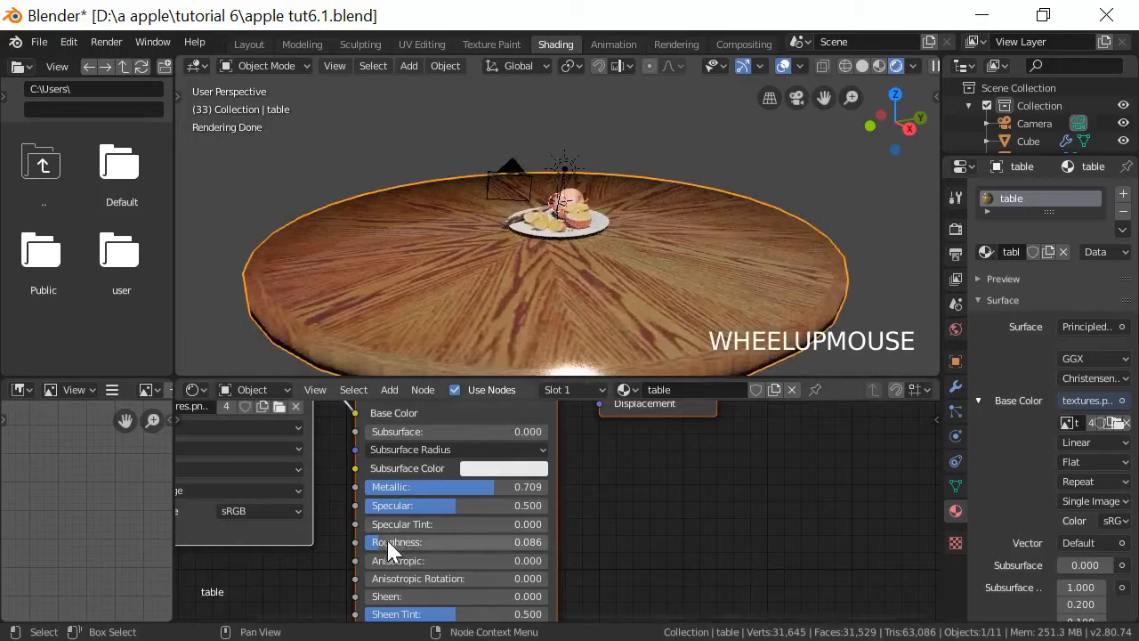
drag(388, 541, 367, 540)
scroll(593, 305, down, 3)
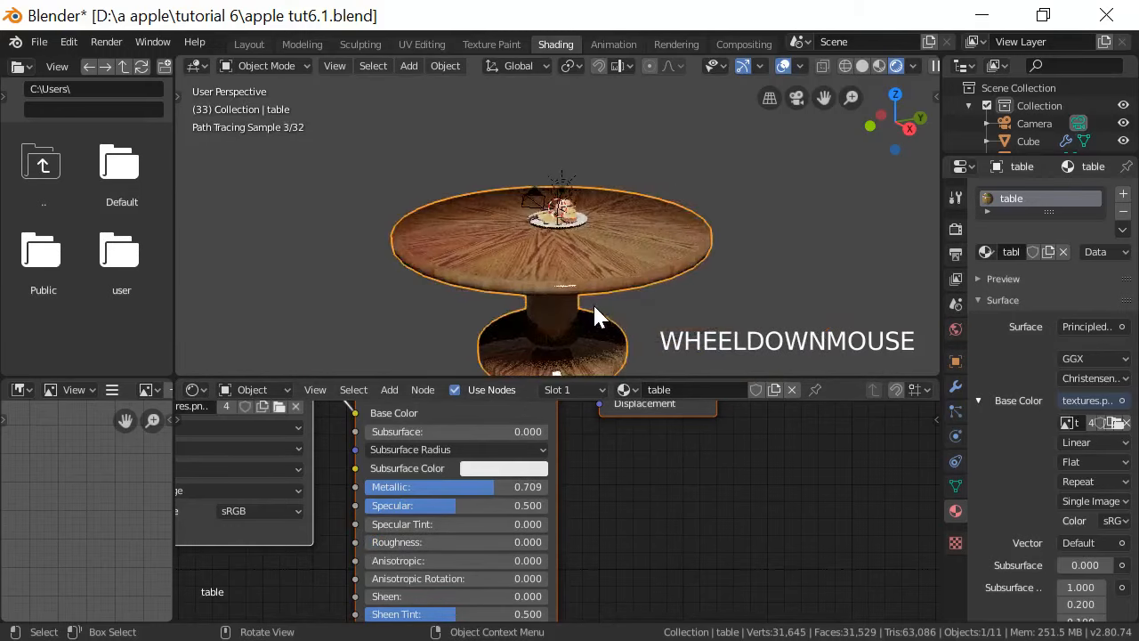
Replace the apple material on the knife with the existing knife material
middle_drag(595, 307, 619, 270)
scroll(597, 303, up, 3)
scroll(596, 291, up, 4)
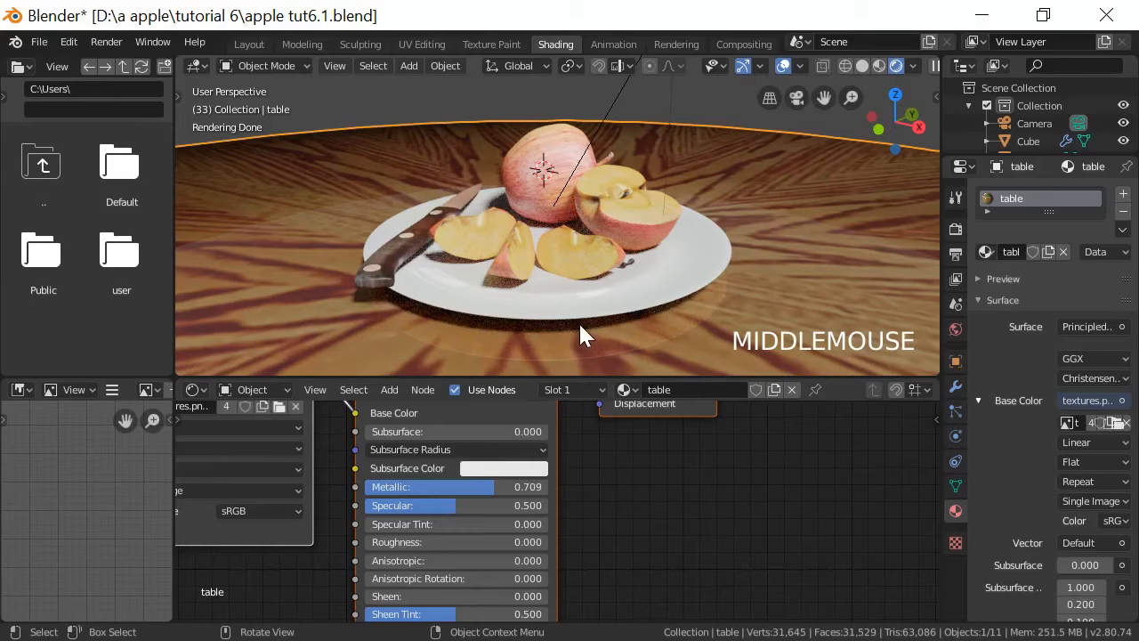
middle_drag(620, 321, 626, 339)
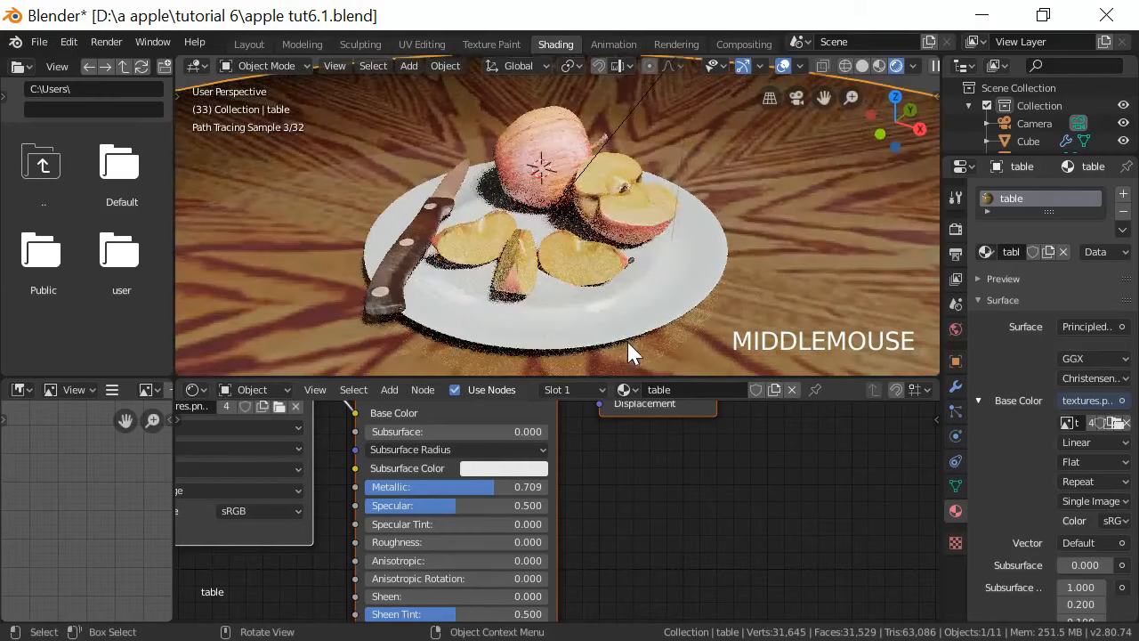
click(408, 267)
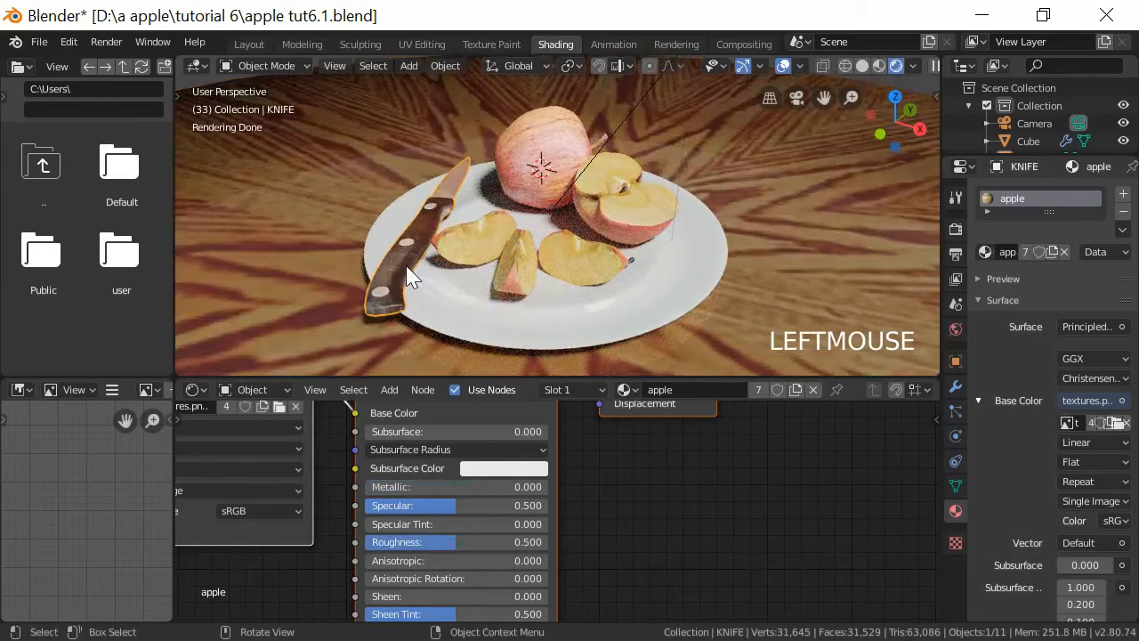
click(1124, 213)
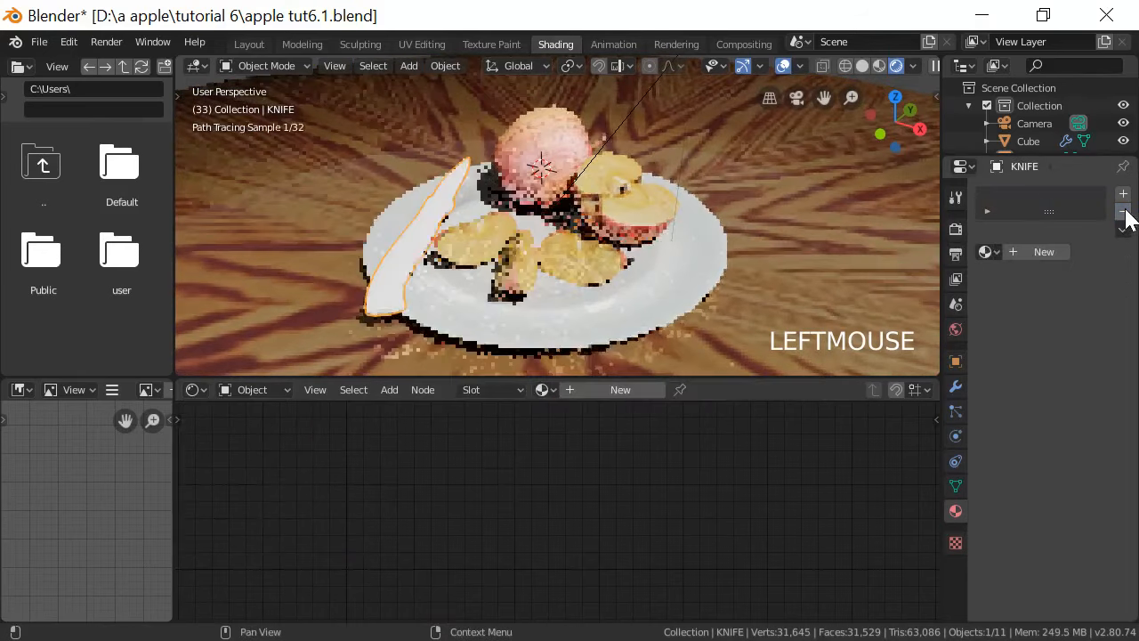
click(982, 252)
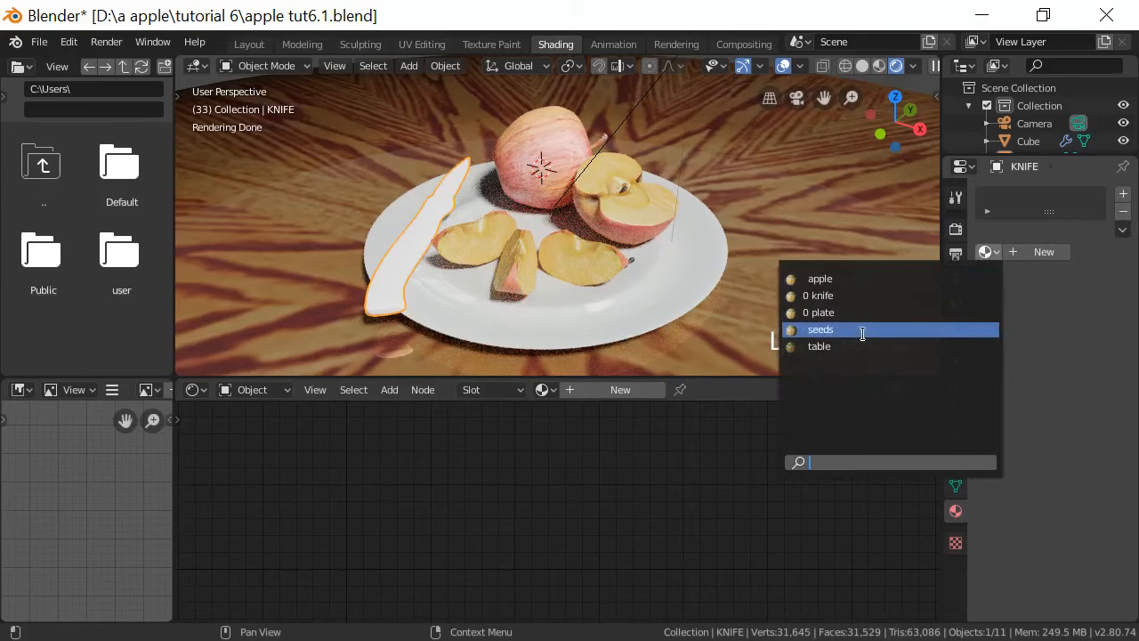
click(863, 296)
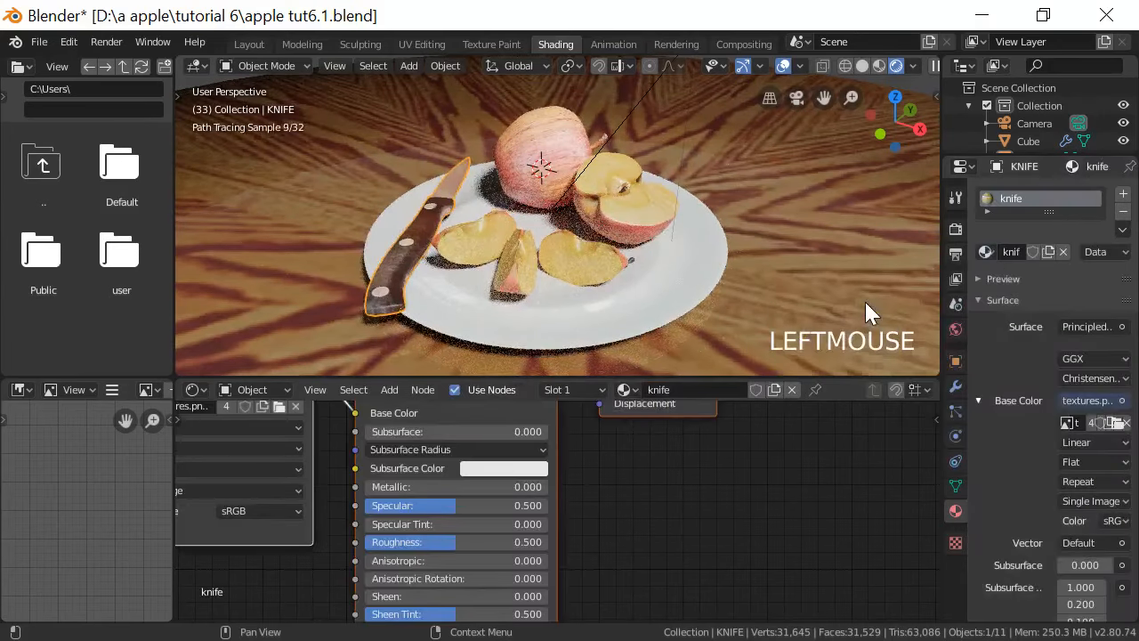
Replace the apple material on the plate with the existing plate material
click(485, 248)
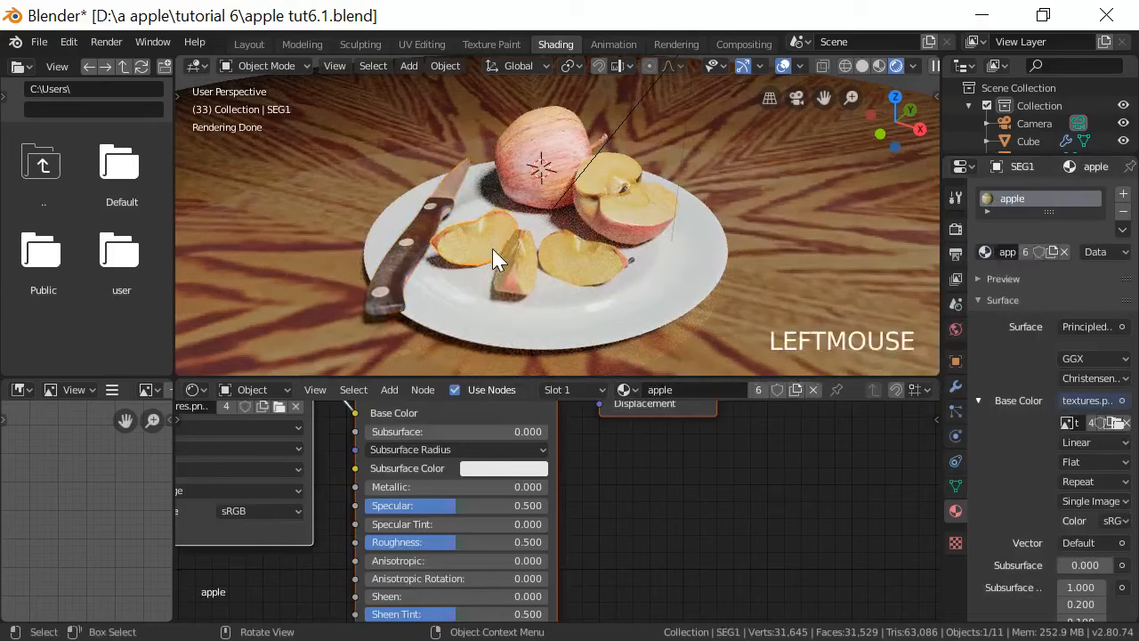
click(535, 267)
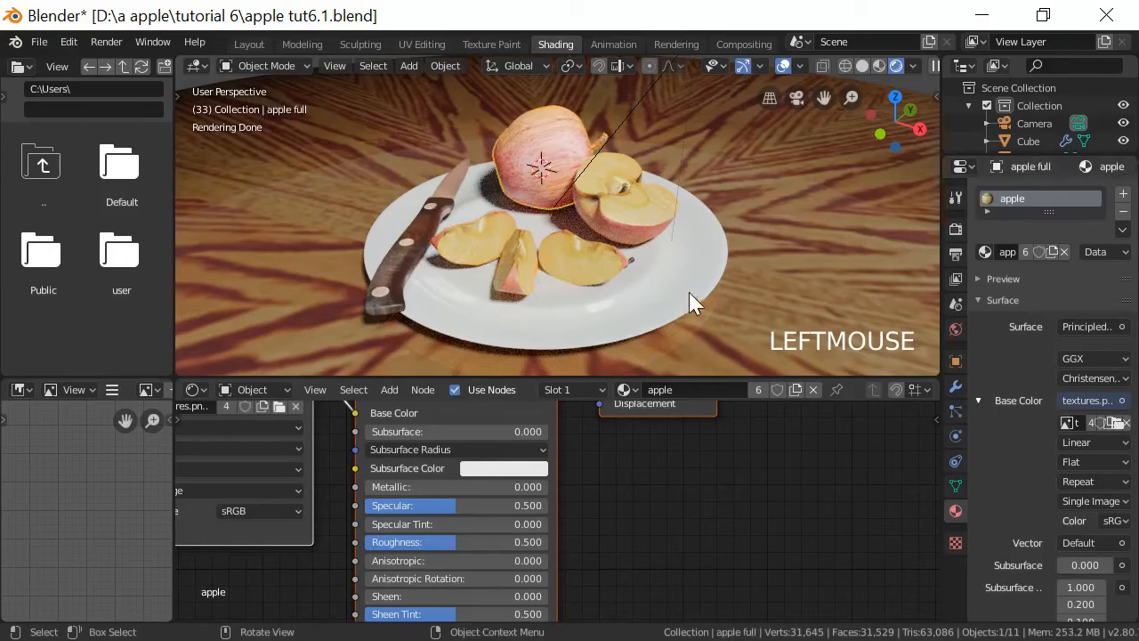
click(677, 280)
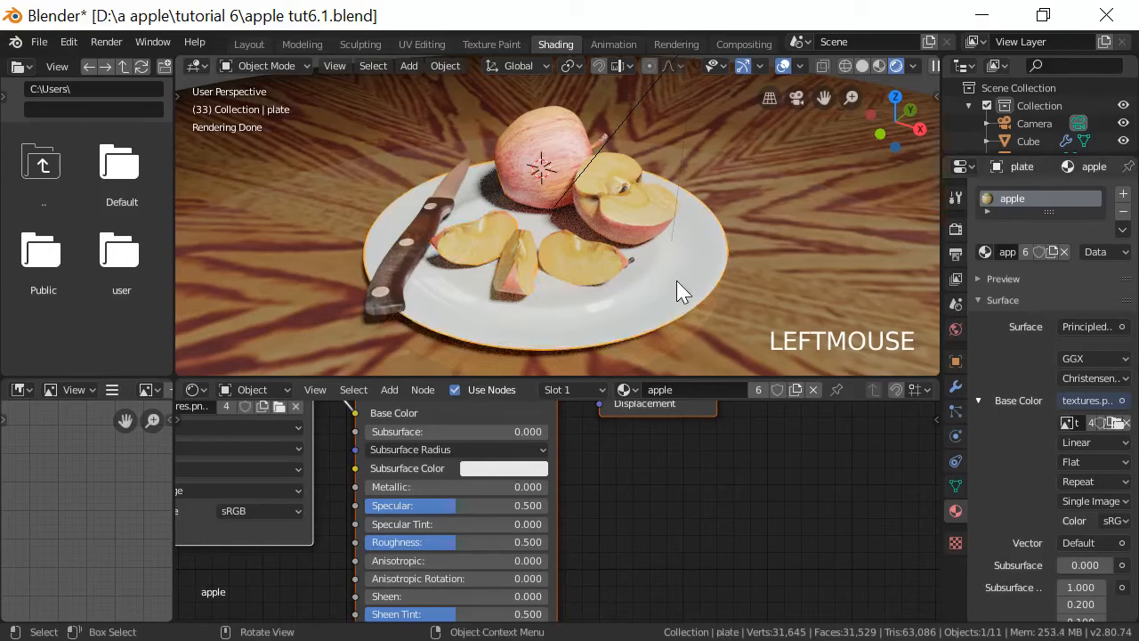
click(1123, 213)
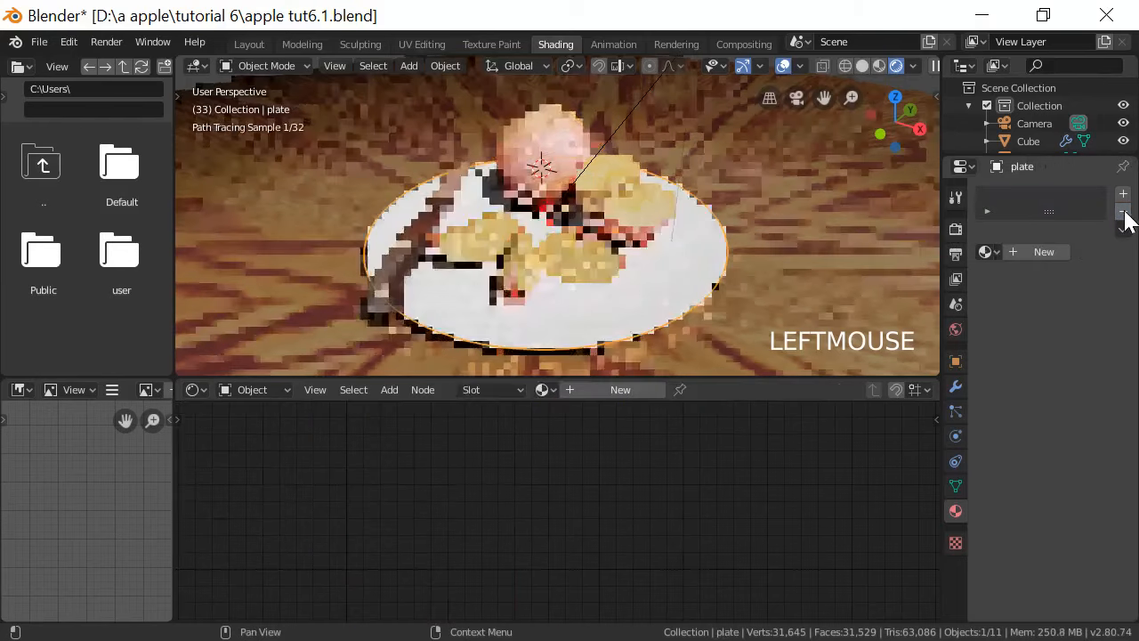
click(987, 252)
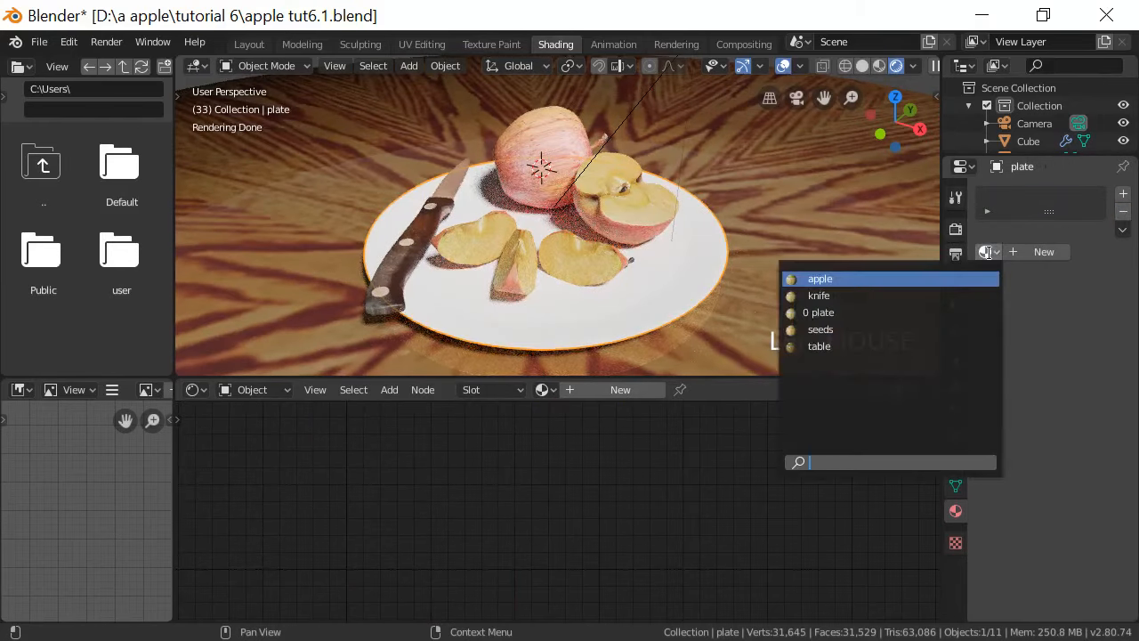
click(877, 312)
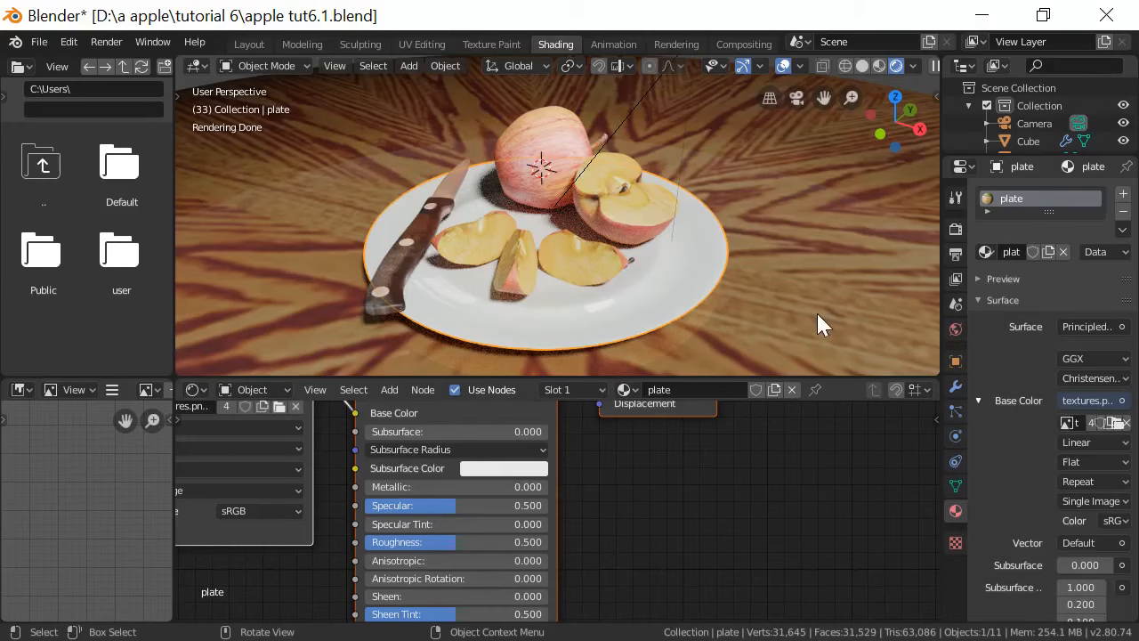
Select the knife and examine its blade and handle on the plate from several angles
middle_drag(804, 301, 831, 303)
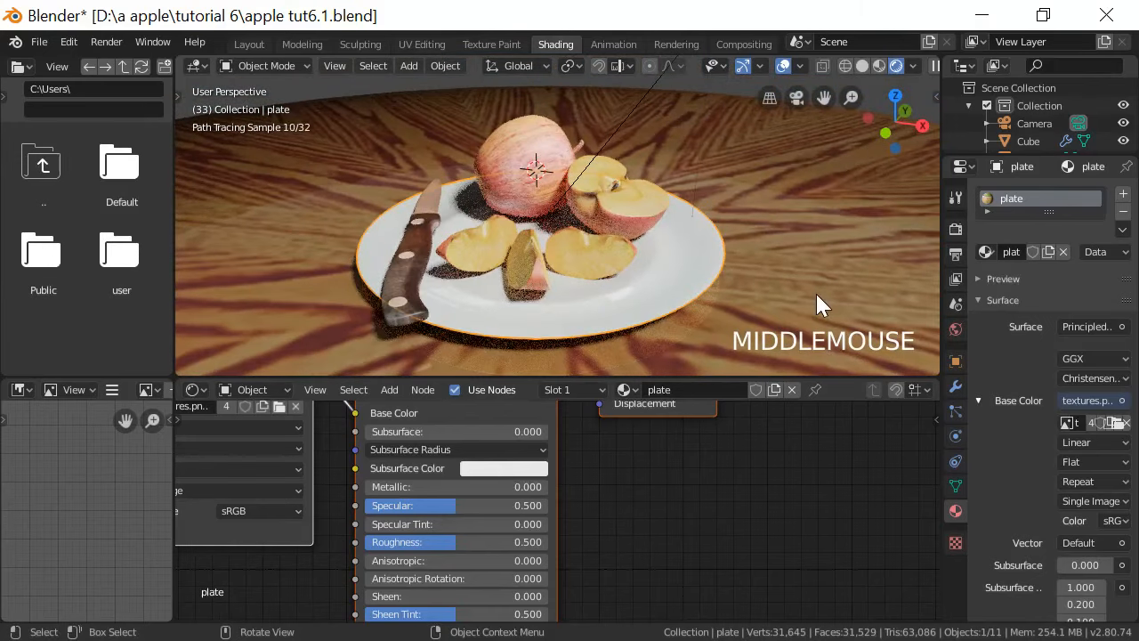
scroll(645, 304, up, 2)
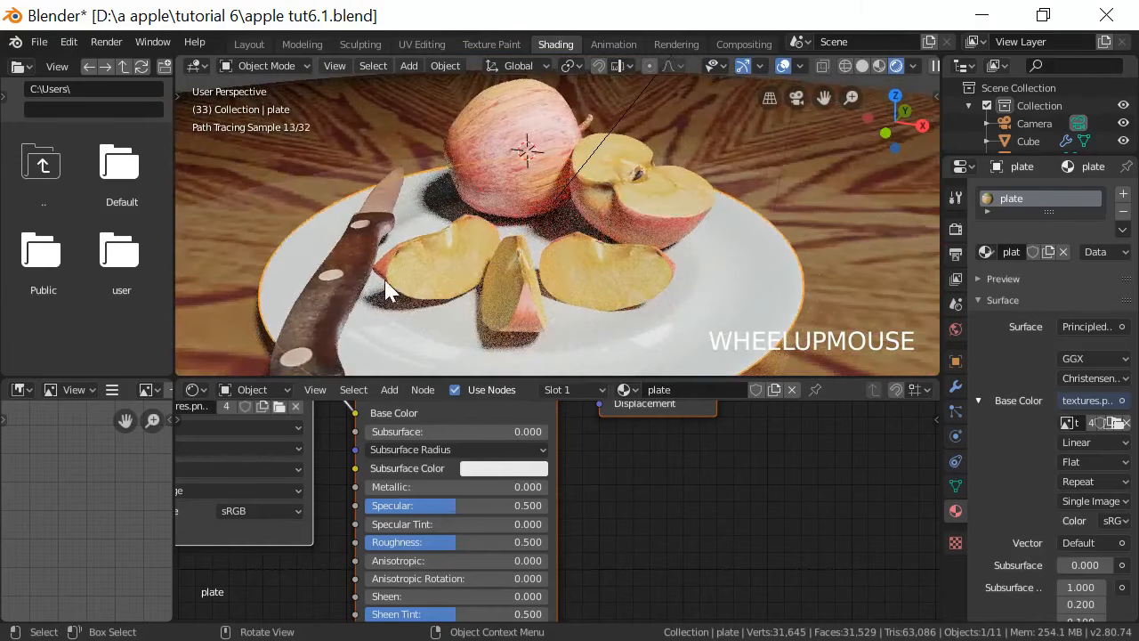
click(360, 271)
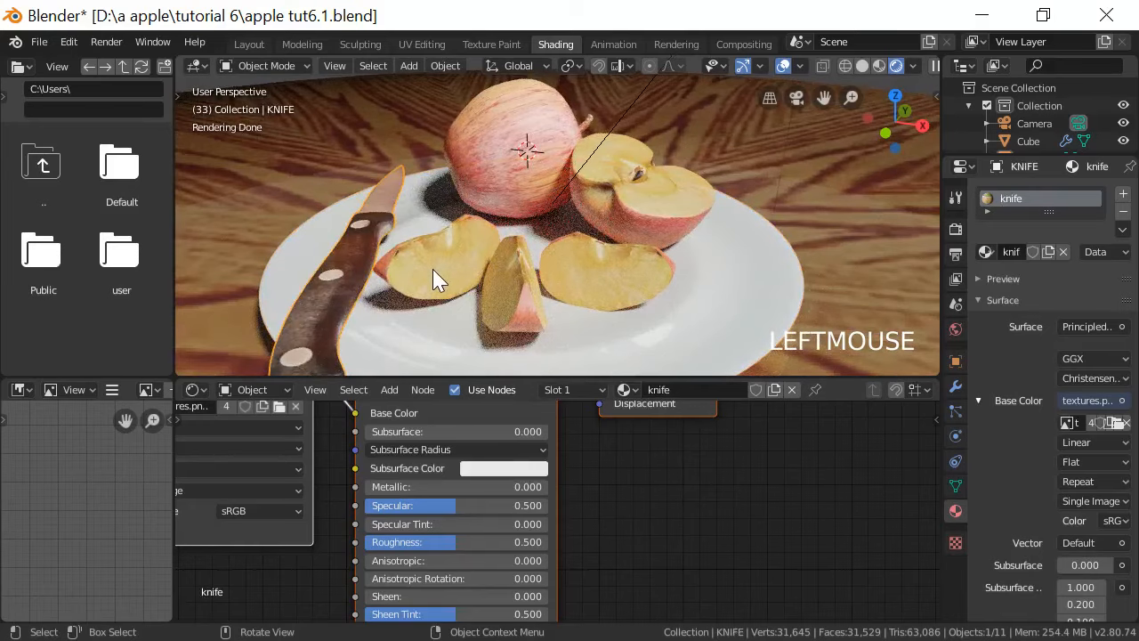
middle_drag(433, 269, 524, 255)
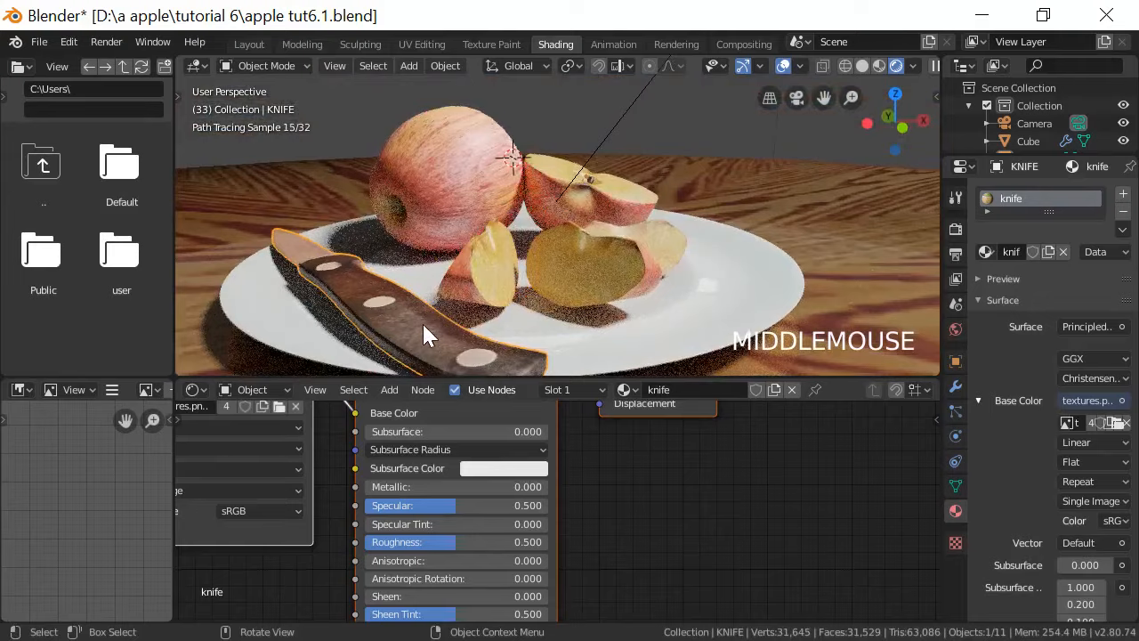
mouse_move(436, 316)
middle_down()
mouse_move(611, 328)
mouse_move(550, 325)
middle_up()
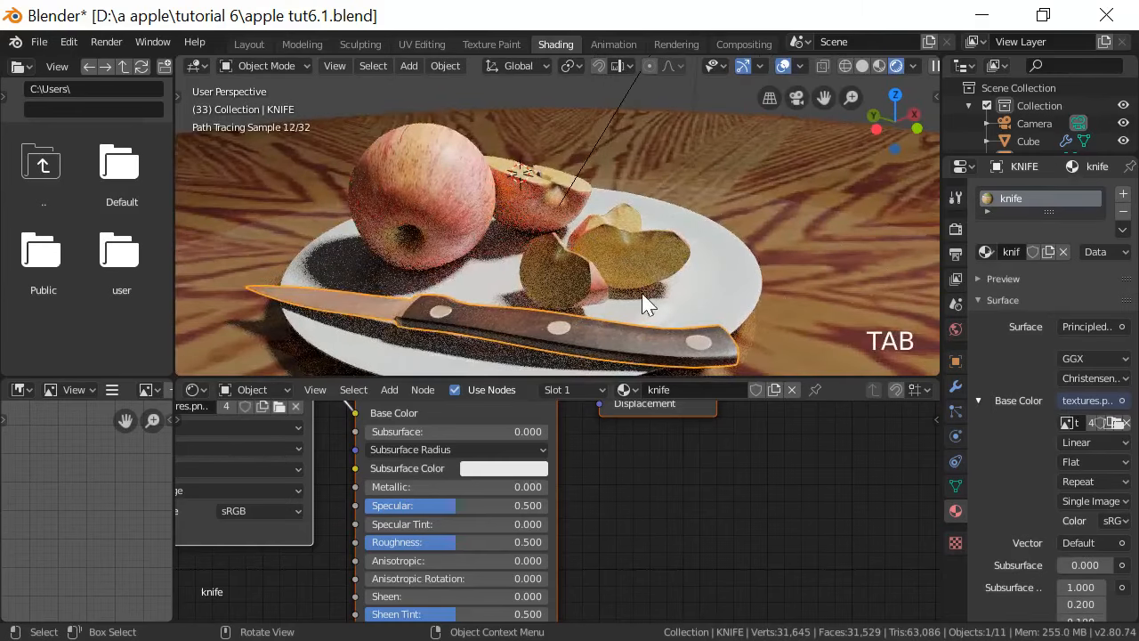
middle_drag(610, 302, 800, 285)
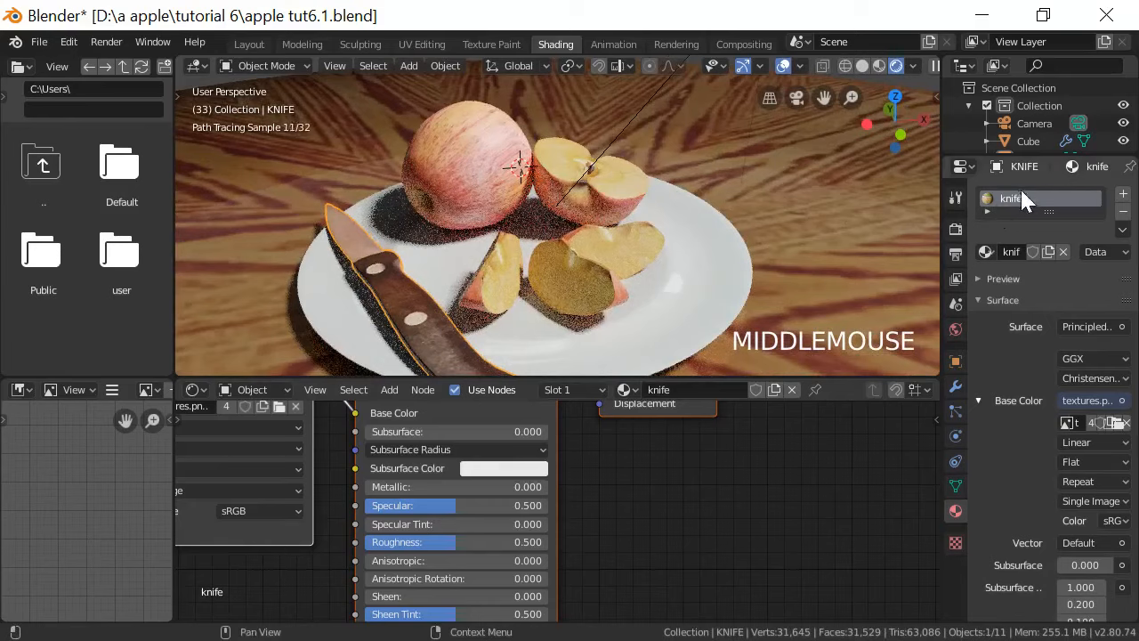
Switch the render engine to Eevee, compare the scene's appearance, and return to Cycles
click(958, 229)
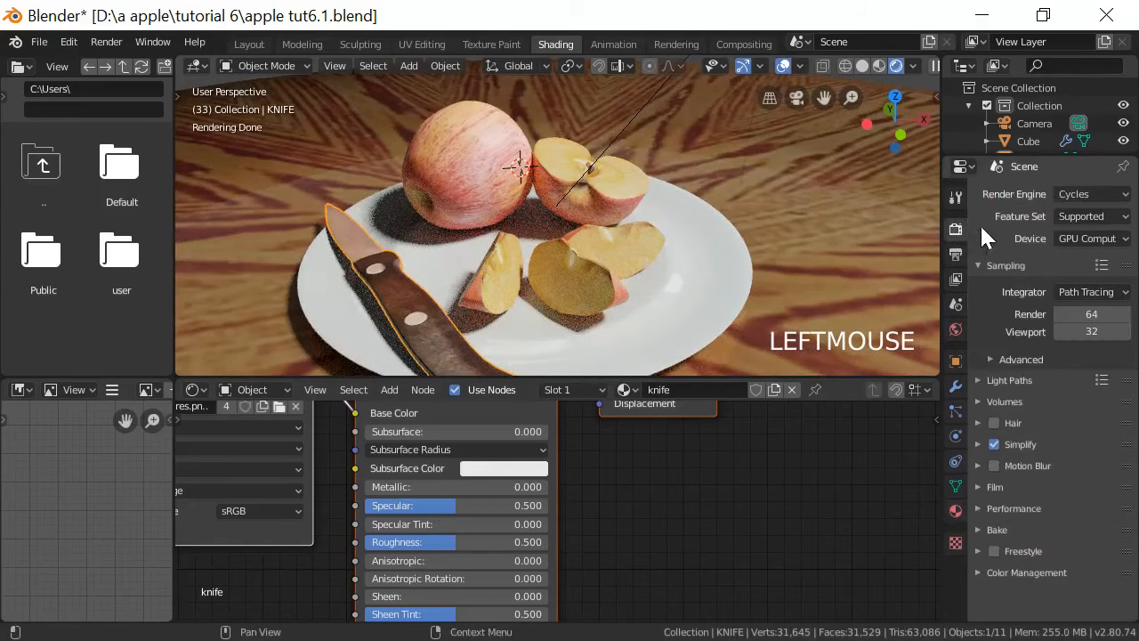
click(1122, 196)
click(1059, 215)
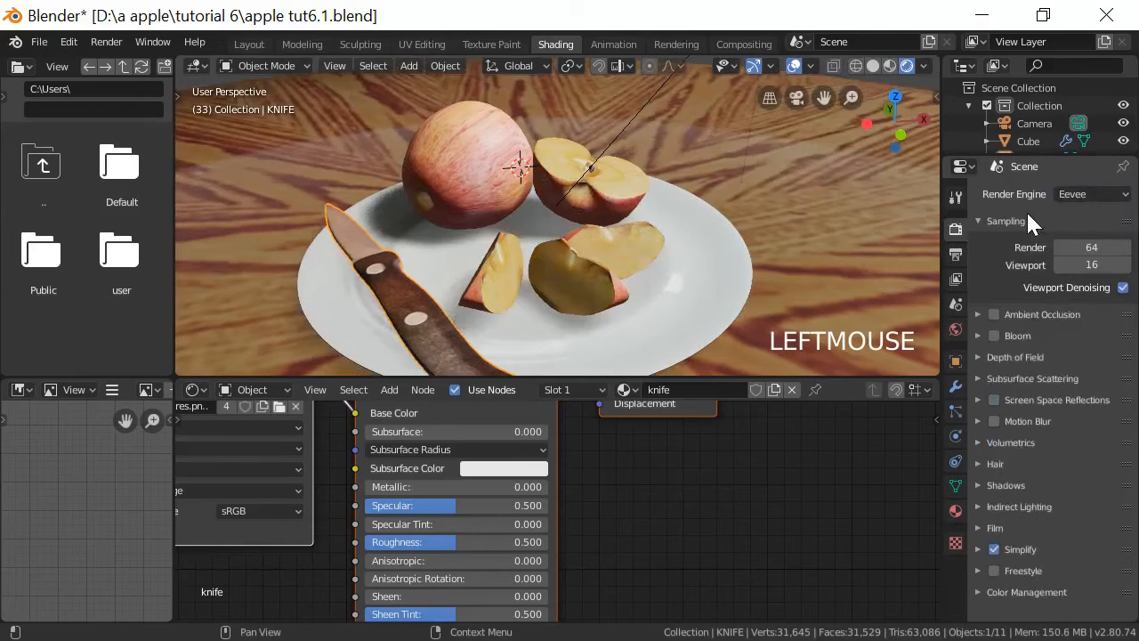
scroll(734, 298, down, 2)
scroll(725, 286, up, 2)
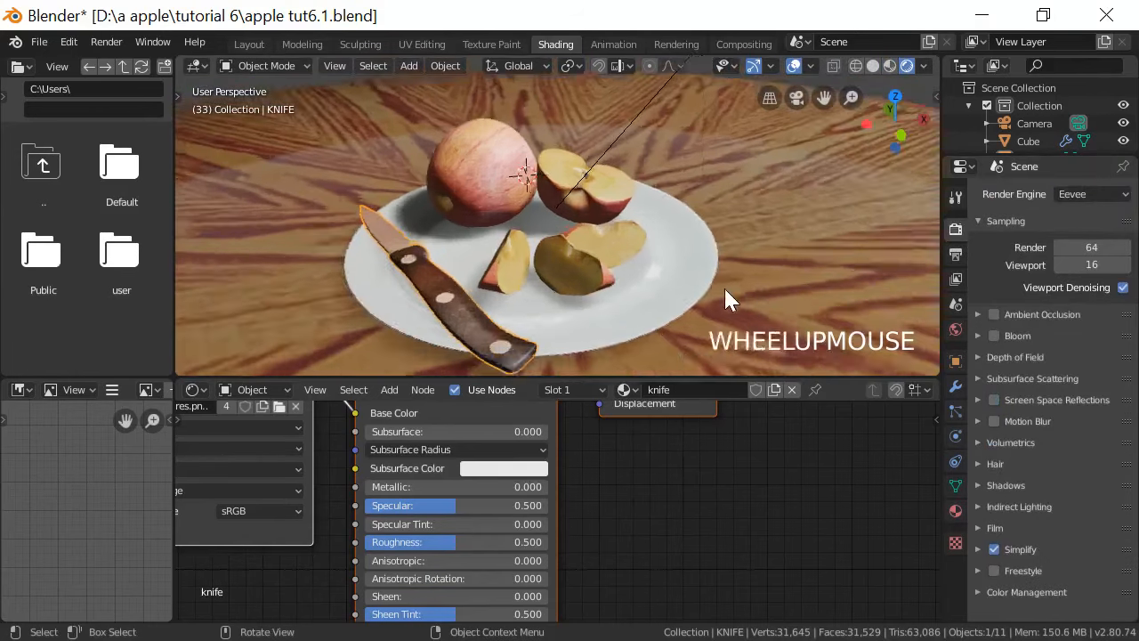
middle_drag(724, 286, 662, 298)
scroll(610, 255, down, 3)
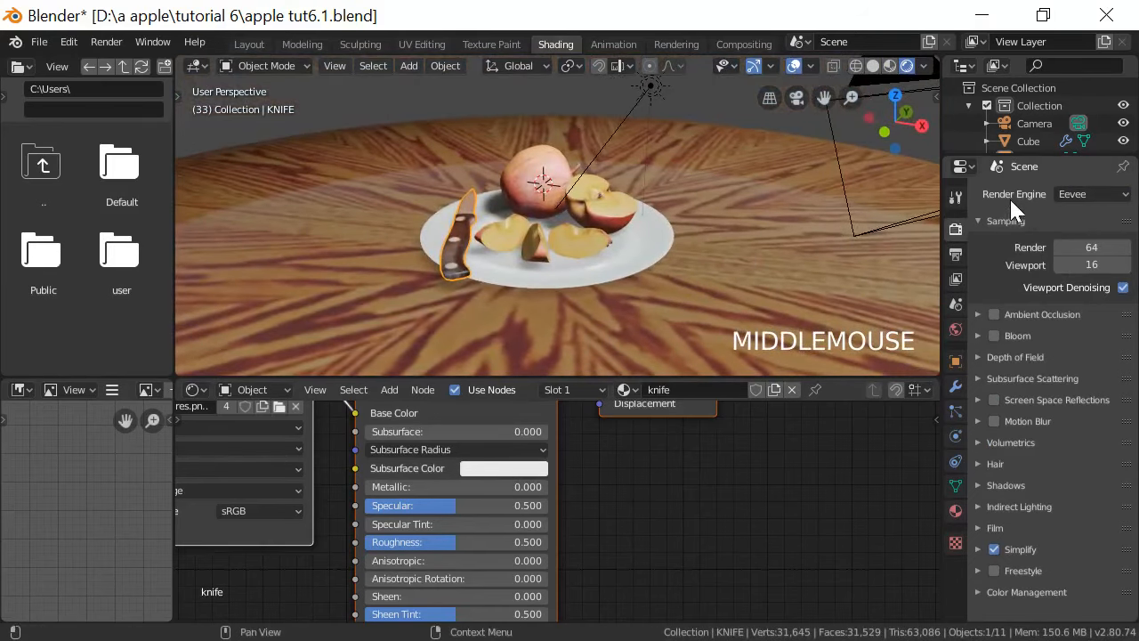
click(1086, 194)
click(1060, 252)
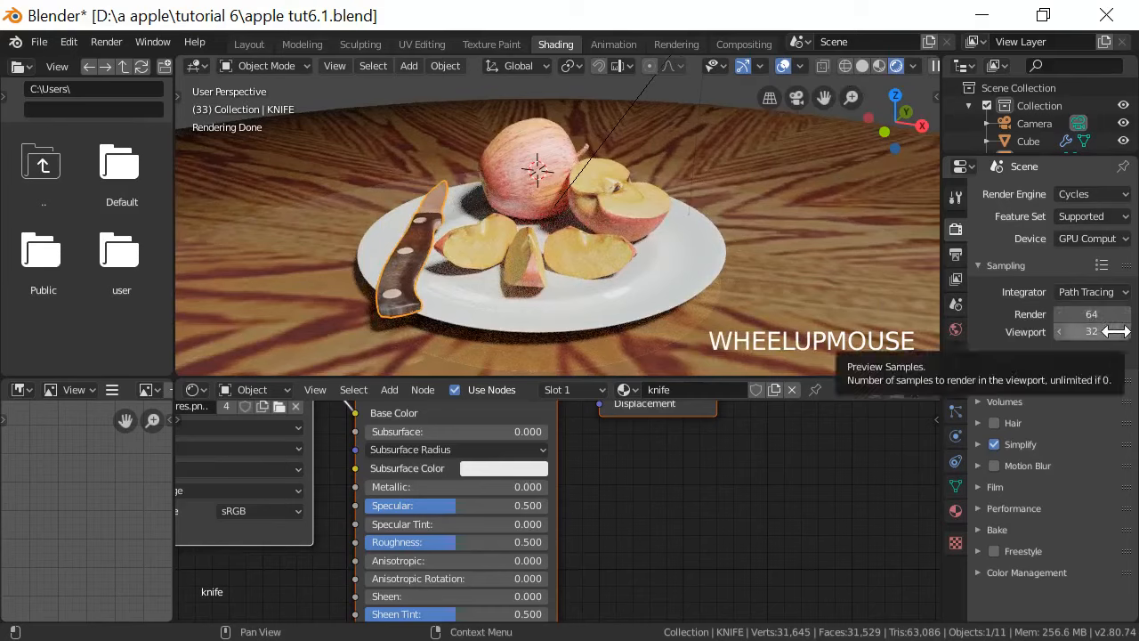
Set both the viewport and the render sample counts to 128 in the Cycles sampling settings
click(1084, 332)
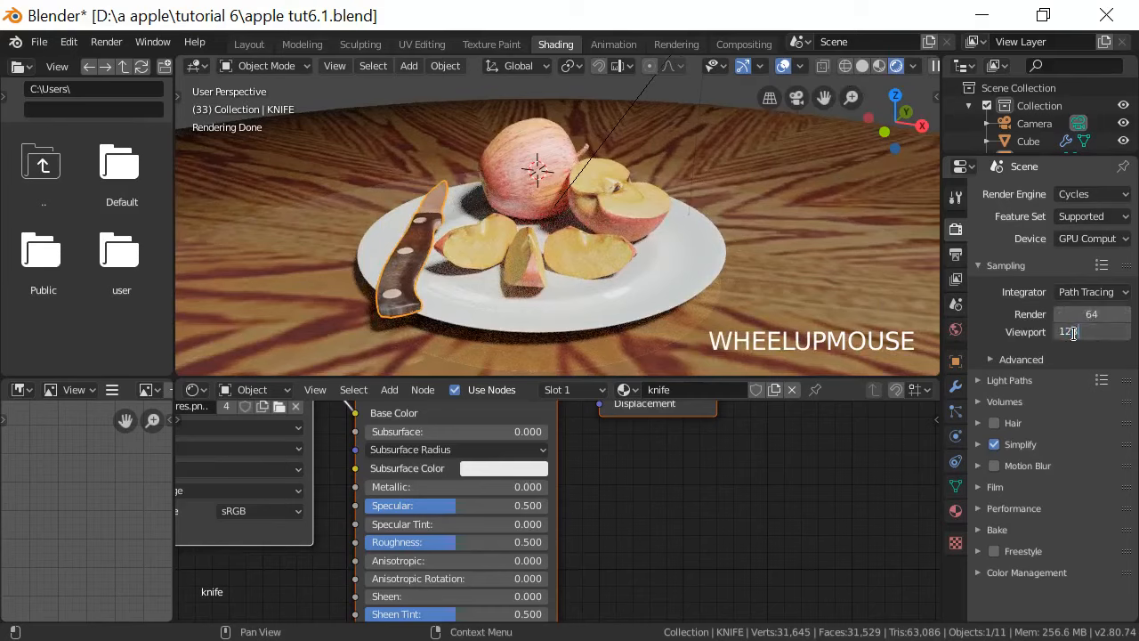
text(128)
key(KP_Enter)
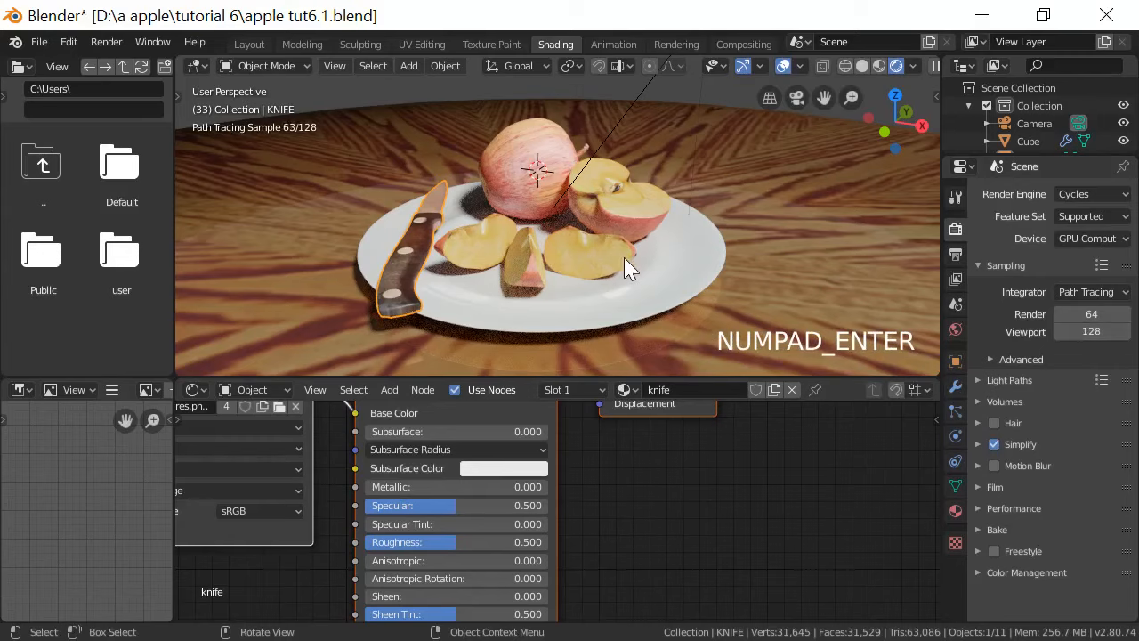
middle_drag(644, 265, 661, 267)
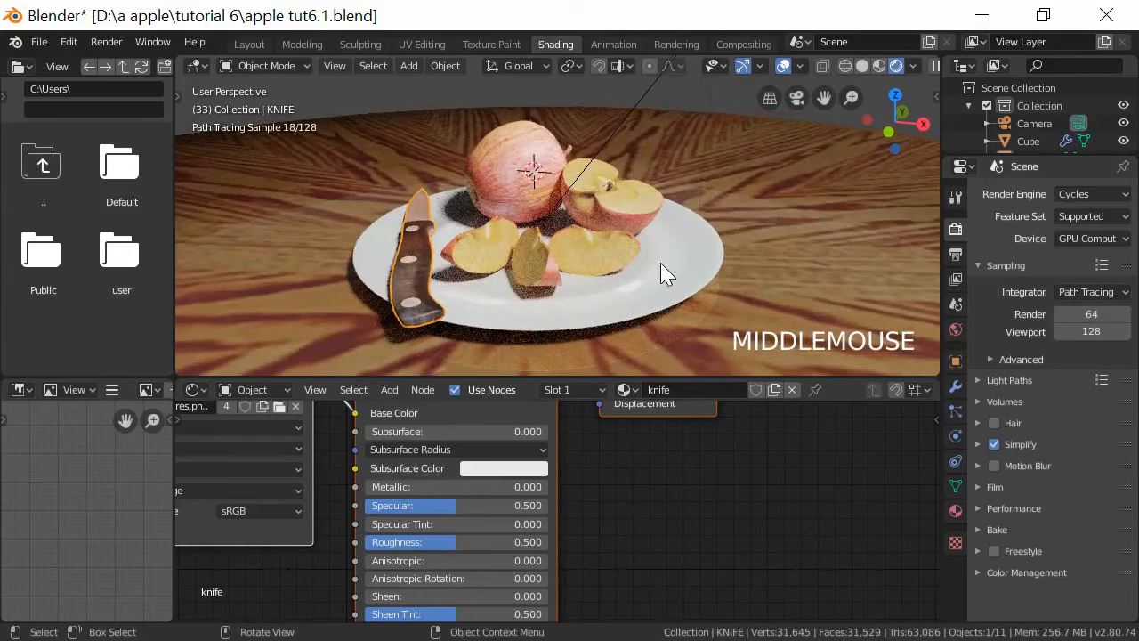
click(1087, 314)
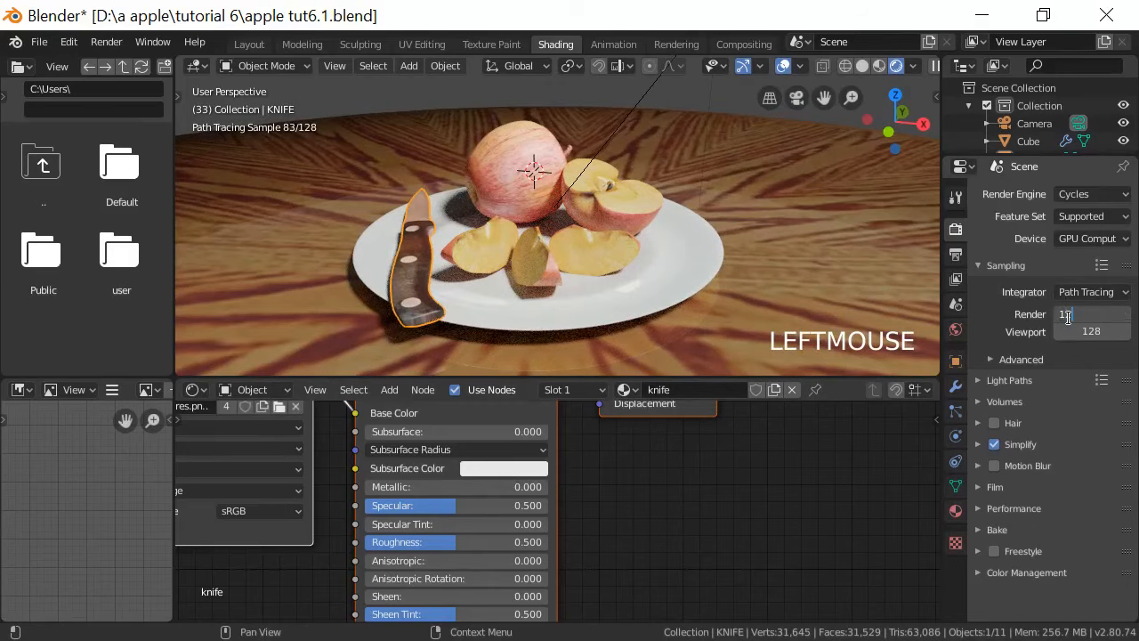
key(KP_Enter)
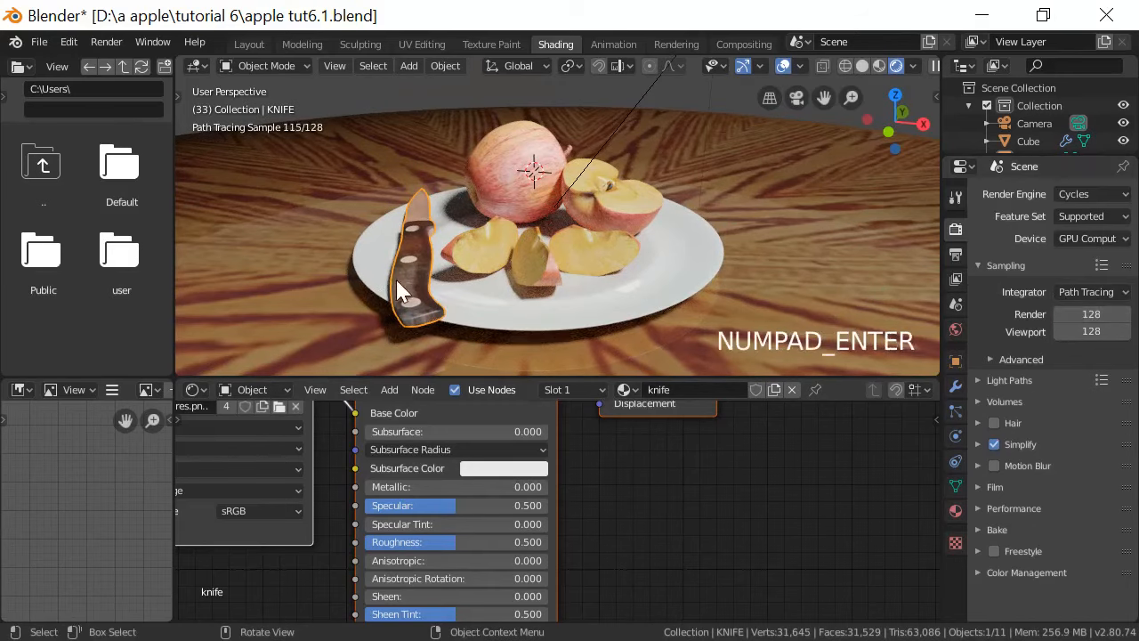
Set the knife material's Metallic to 1.000 and its Roughness to 0.000 in the Principled BSDF node
scroll(402, 287, down, 3)
click(424, 329)
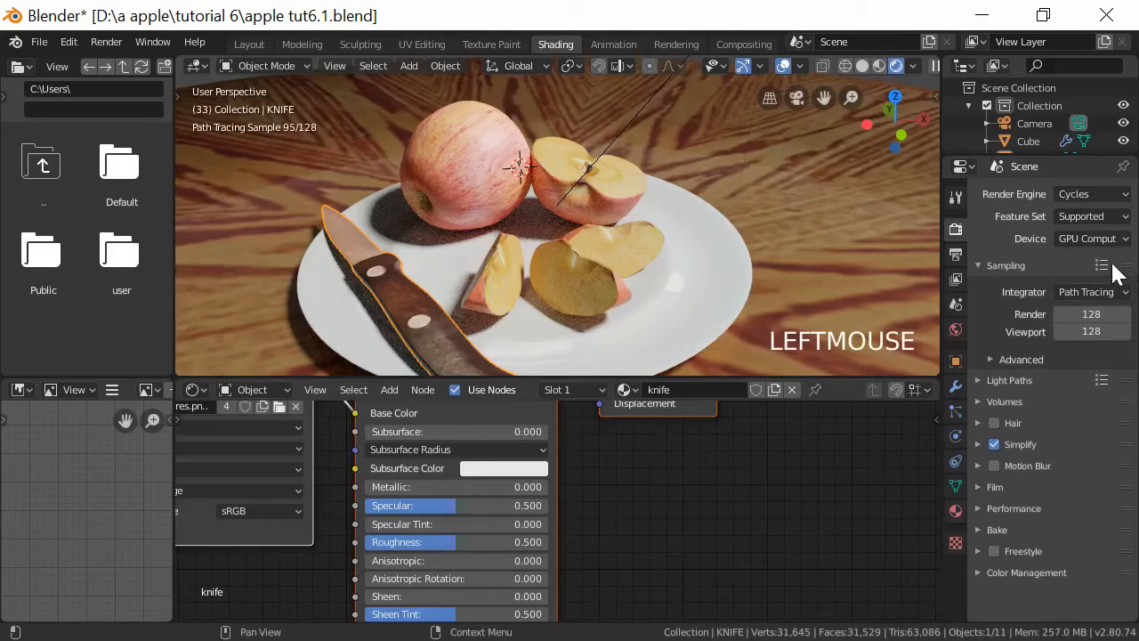
click(955, 511)
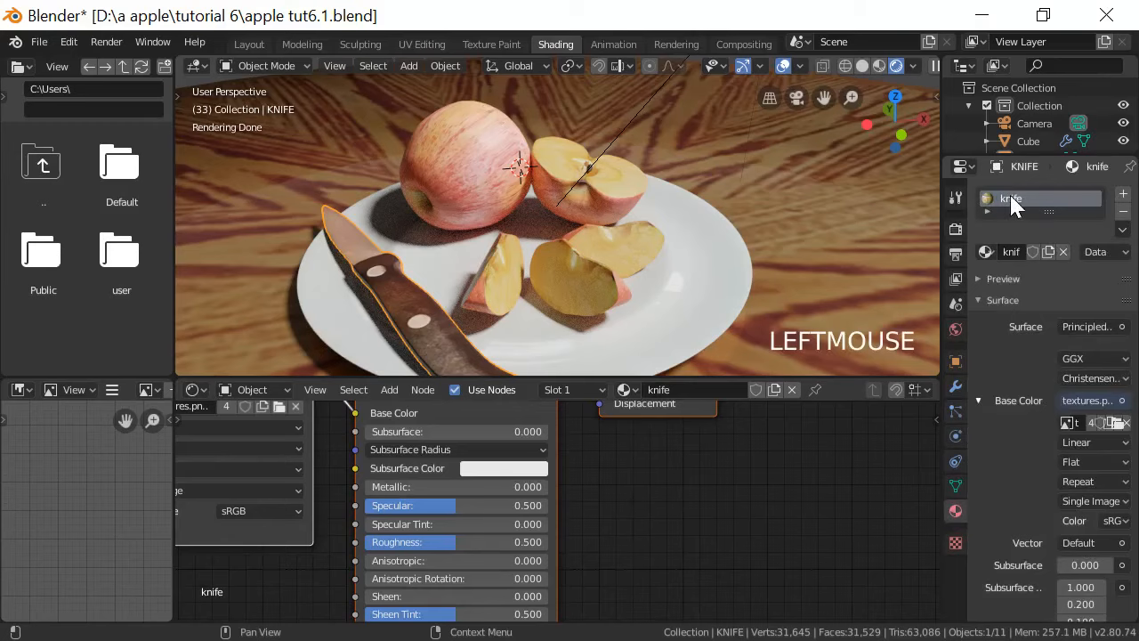
scroll(427, 303, down, 2)
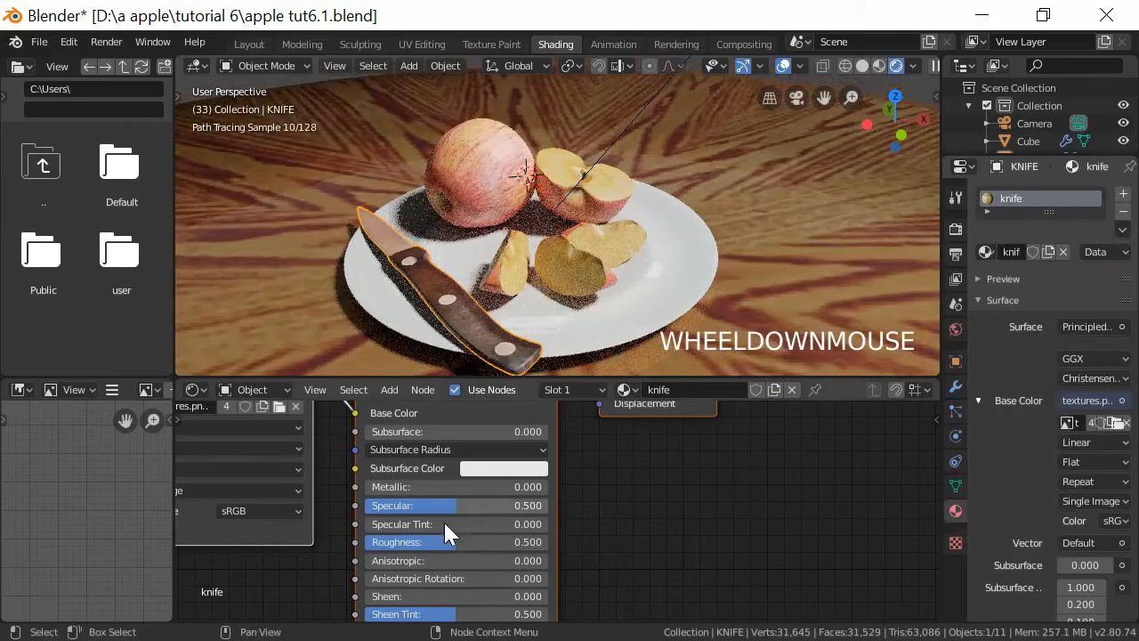
drag(443, 486, 626, 487)
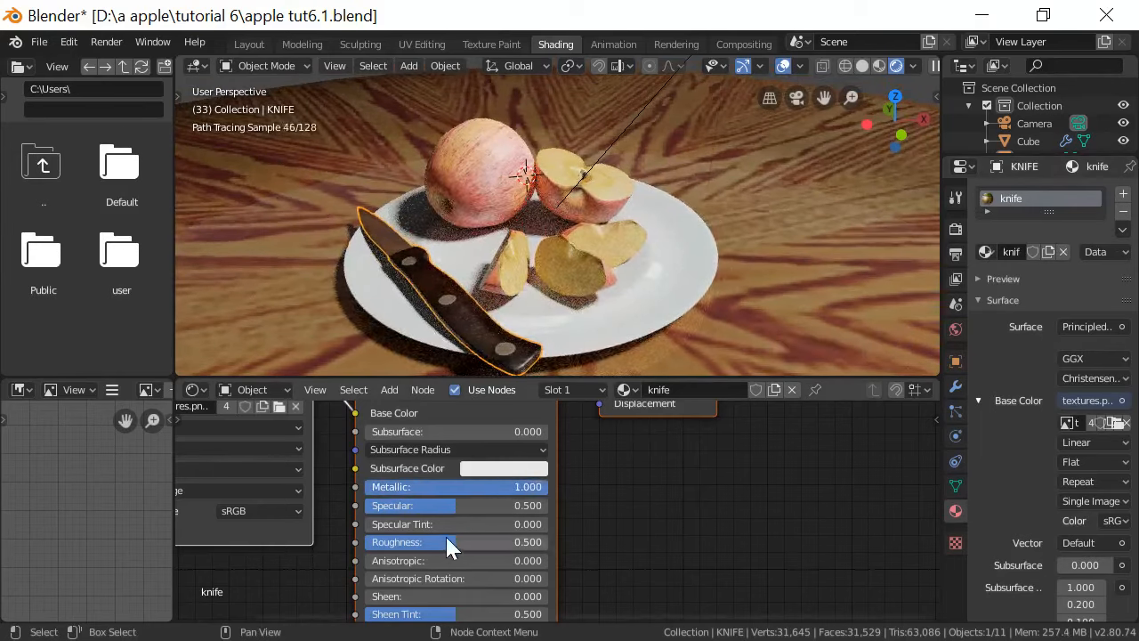
drag(445, 541, 392, 541)
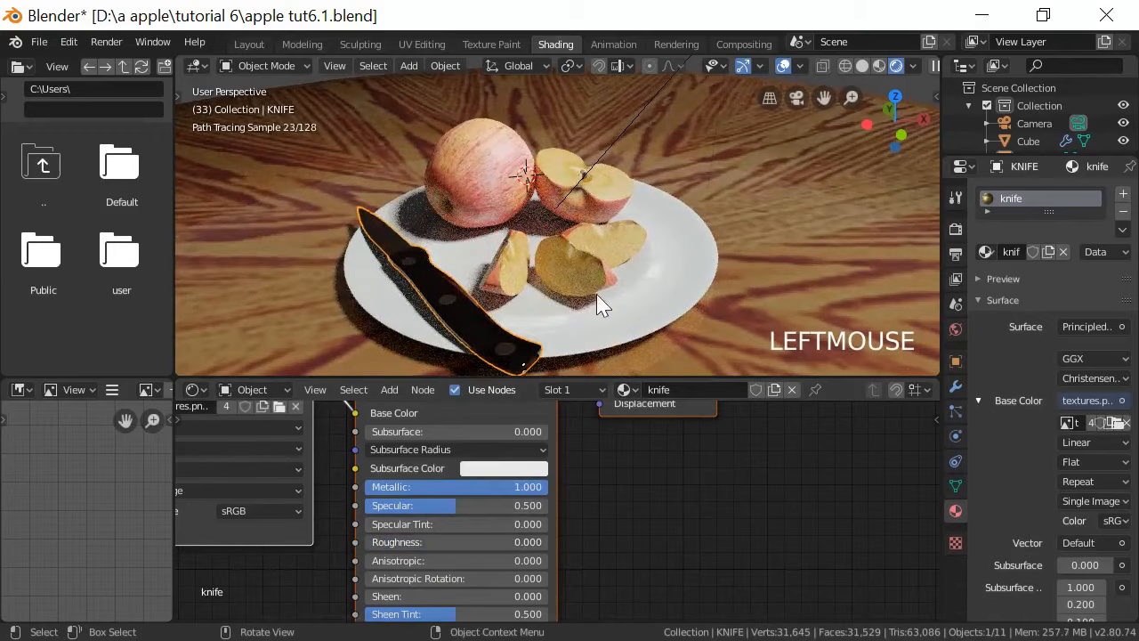
Inspect the knife's reflections up close and set its material's Roughness to 0.132
scroll(620, 299, up, 2)
middle_drag(620, 300, 747, 269)
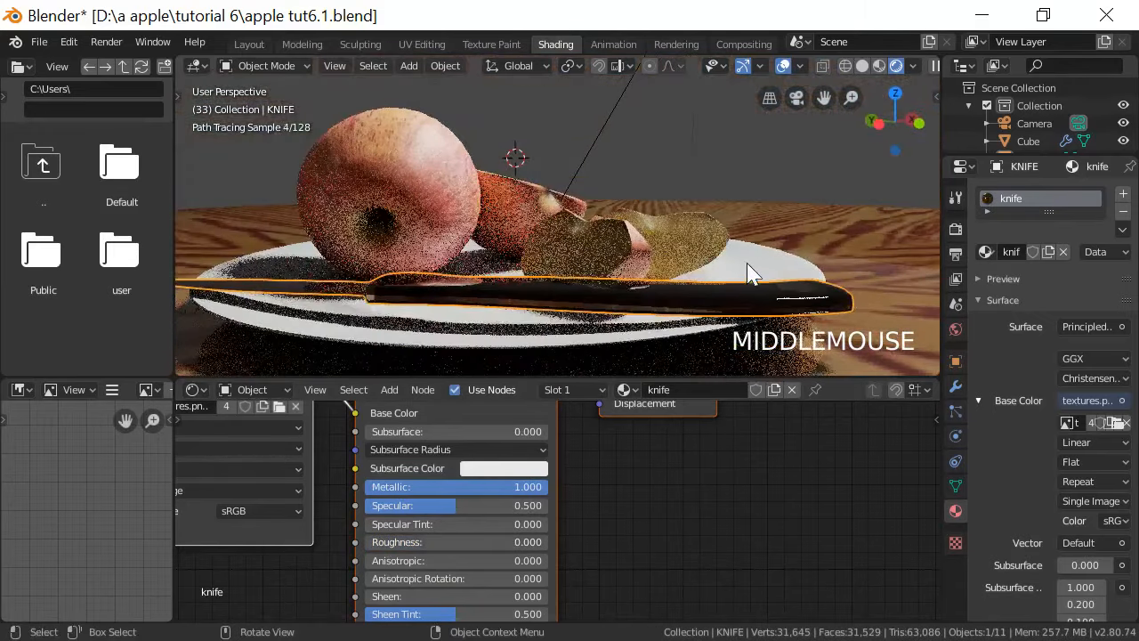
scroll(747, 289, up, 1)
scroll(748, 289, up, 3)
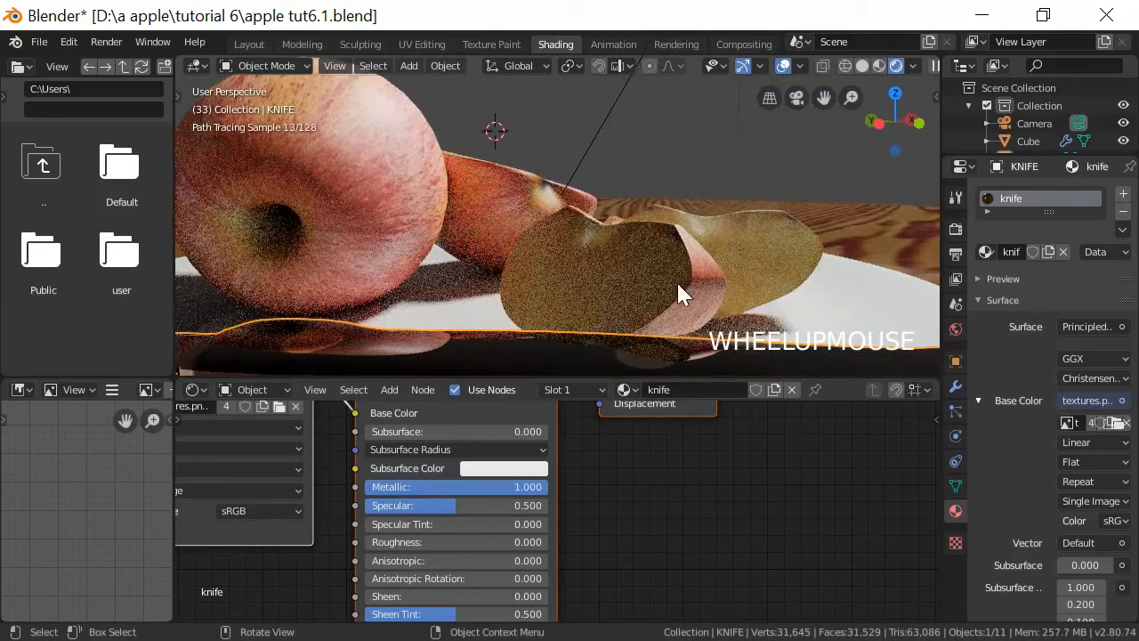
scroll(625, 307, down, 2)
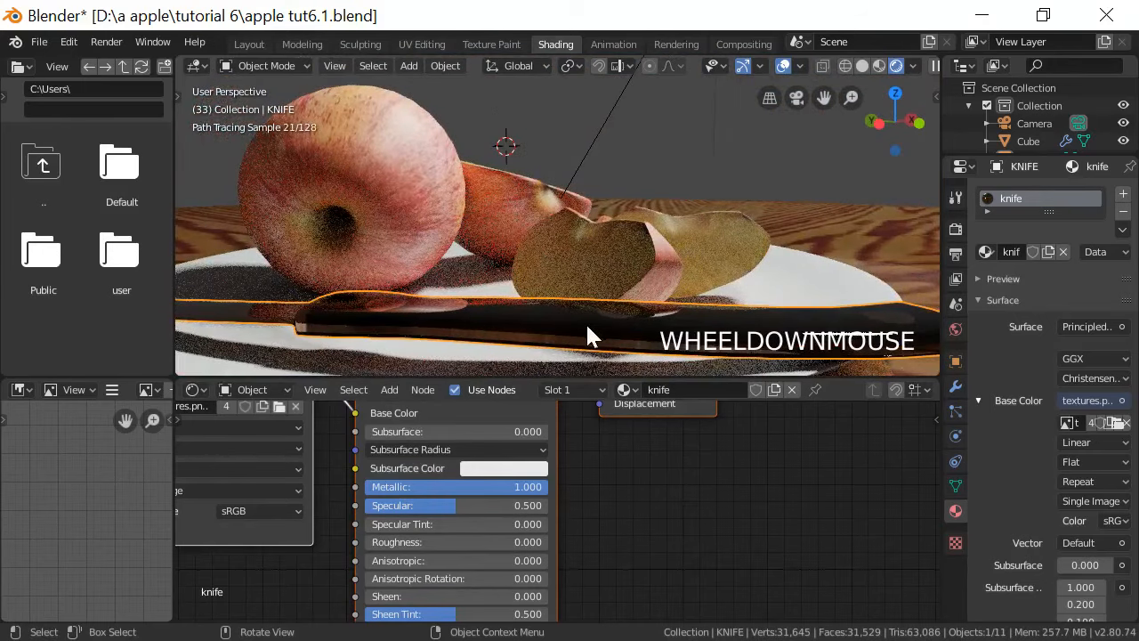
drag(386, 545, 414, 546)
scroll(531, 253, down, 3)
middle_drag(547, 254, 545, 352)
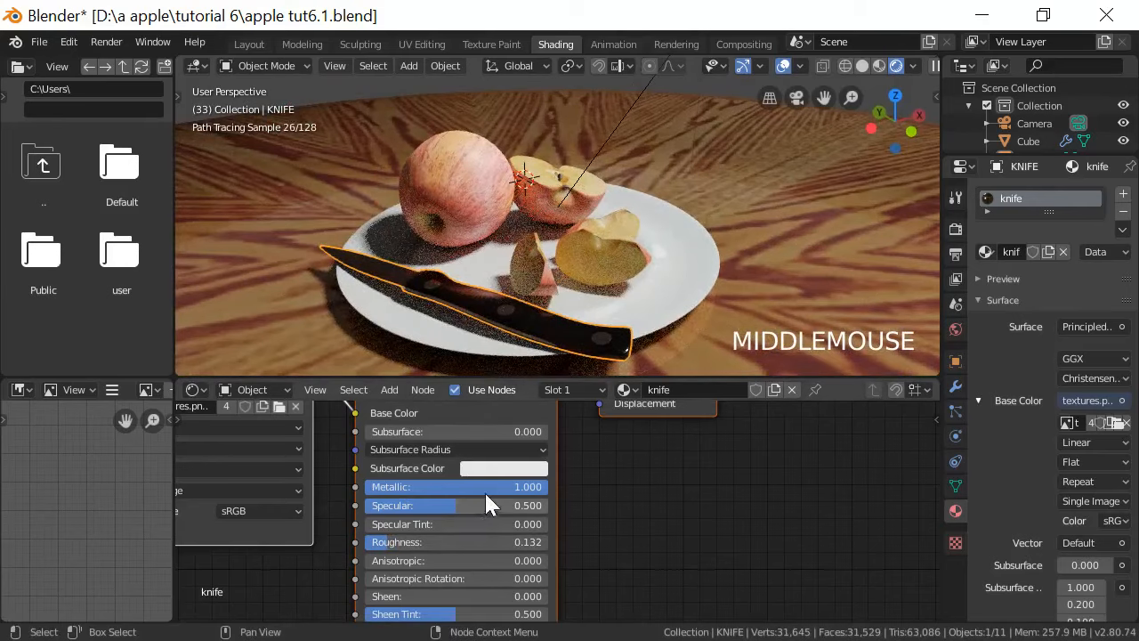
Lower the knife material's Metallic to 0.859 in its Principled BSDF node
drag(527, 491, 501, 491)
click(538, 469)
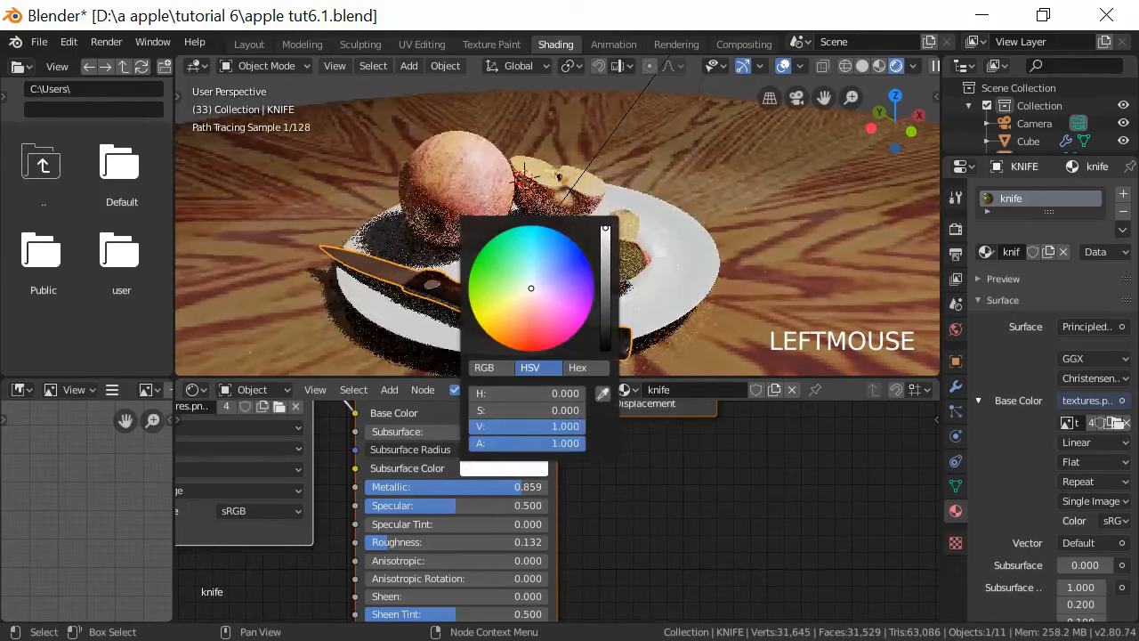
click(802, 298)
Examine the rendered knife, plate and apples from several distances and from the opposite side
middle_drag(752, 302, 717, 336)
scroll(552, 348, up, 5)
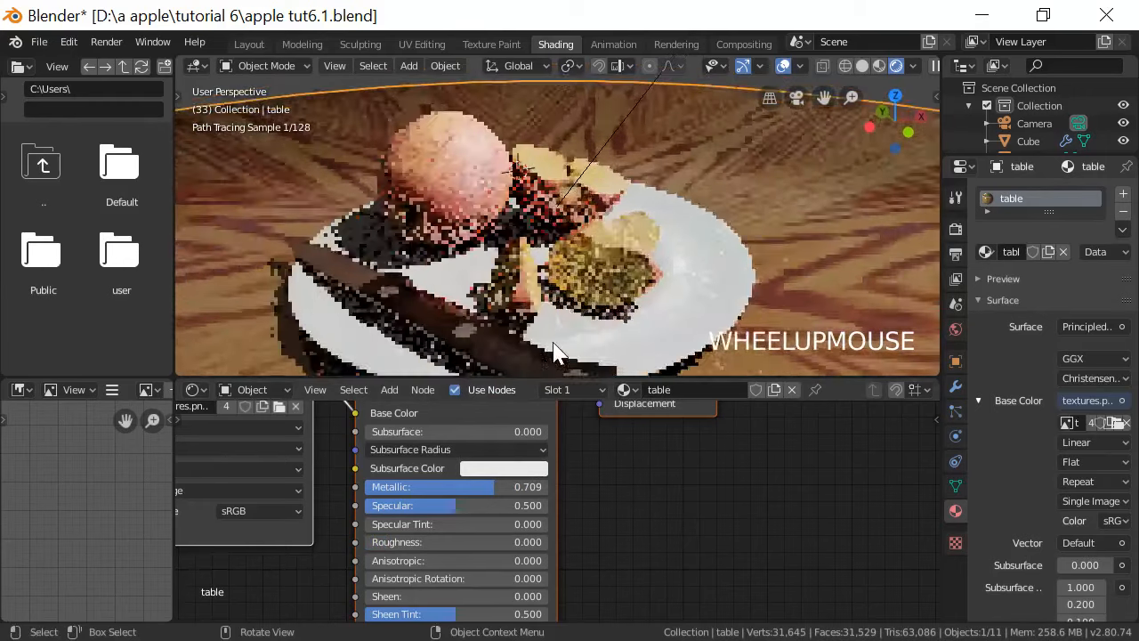
middle_drag(521, 346, 445, 346)
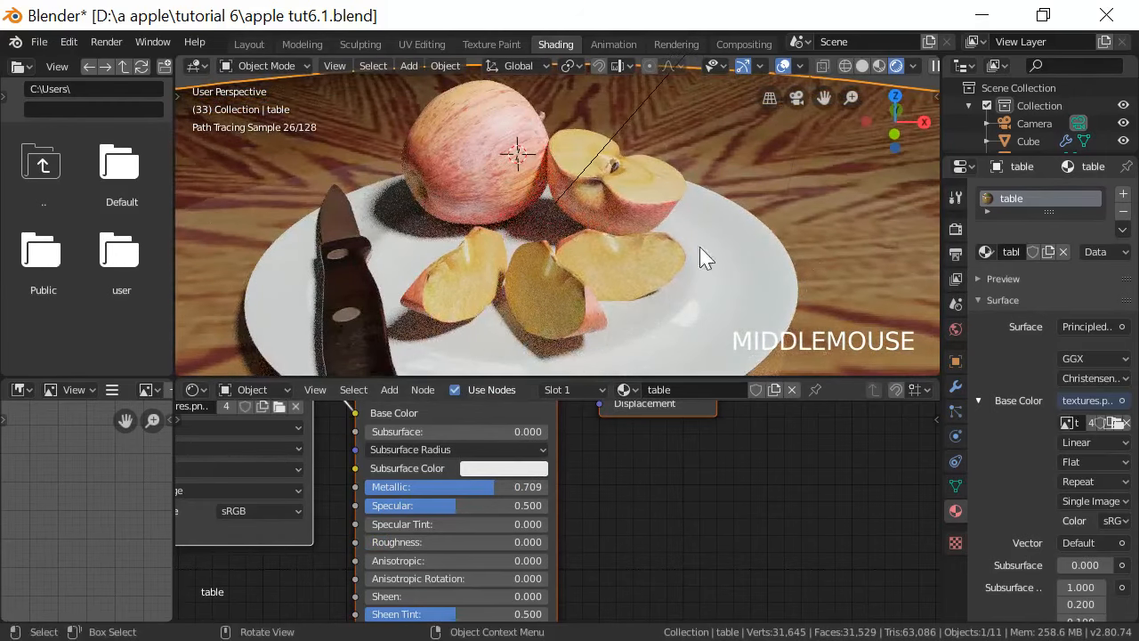
middle_drag(663, 246, 919, 234)
scroll(799, 297, down, 3)
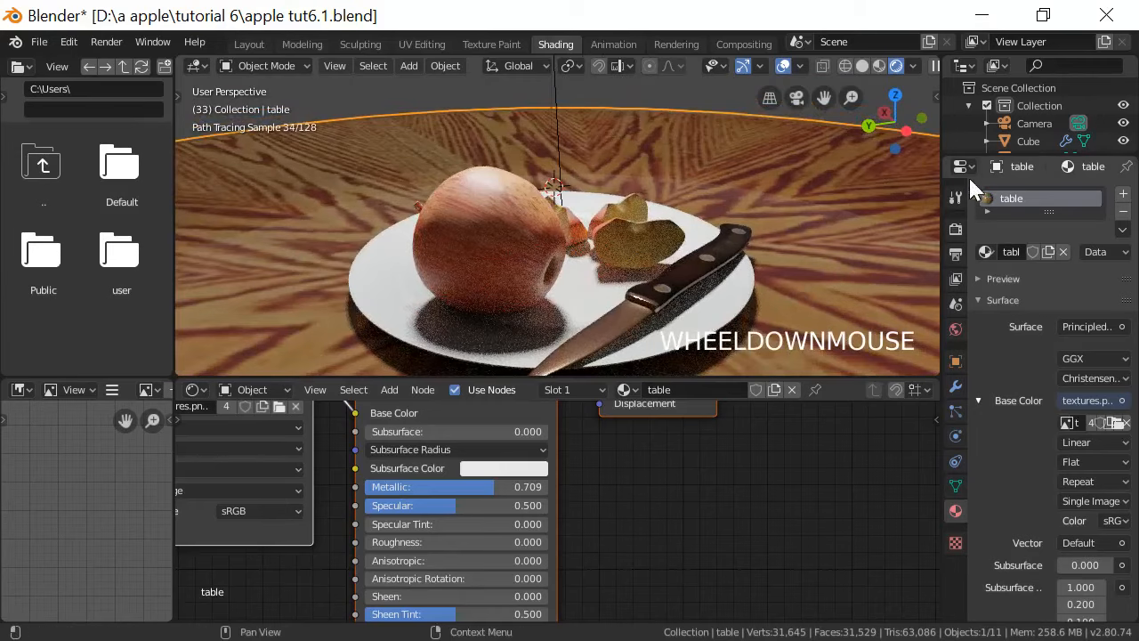
Select the knife and examine its rendered look together with the apples and plate from several angles
scroll(698, 305, up, 2)
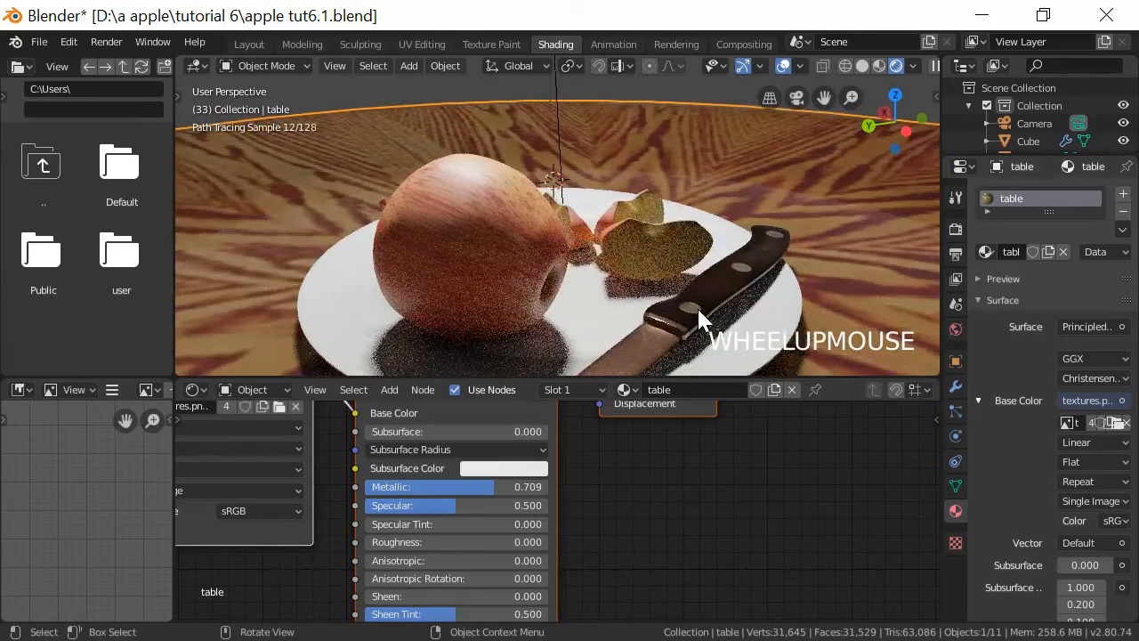
click(665, 331)
scroll(691, 339, down, 2)
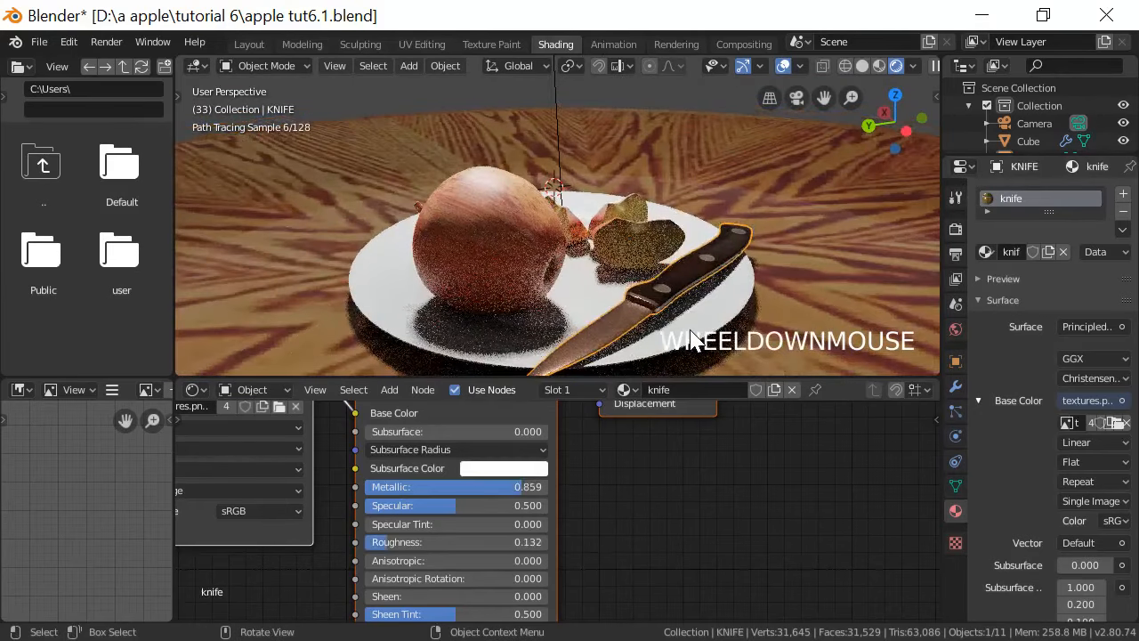
middle_drag(692, 339, 635, 333)
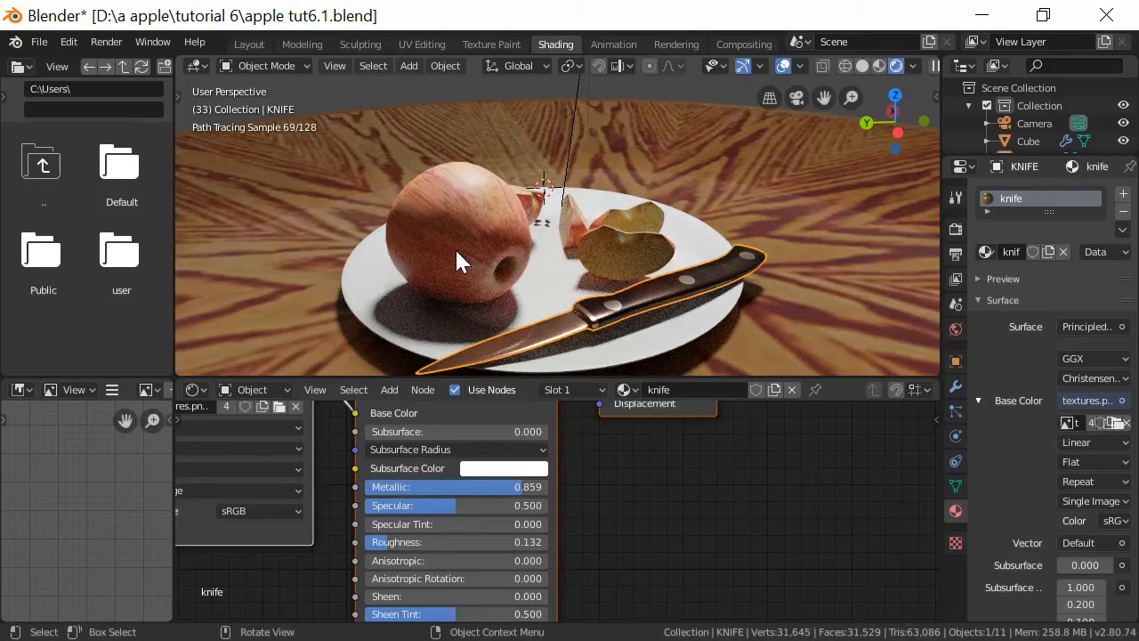
mouse_move(613, 275)
middle_down()
mouse_move(386, 281)
mouse_move(422, 254)
middle_up()
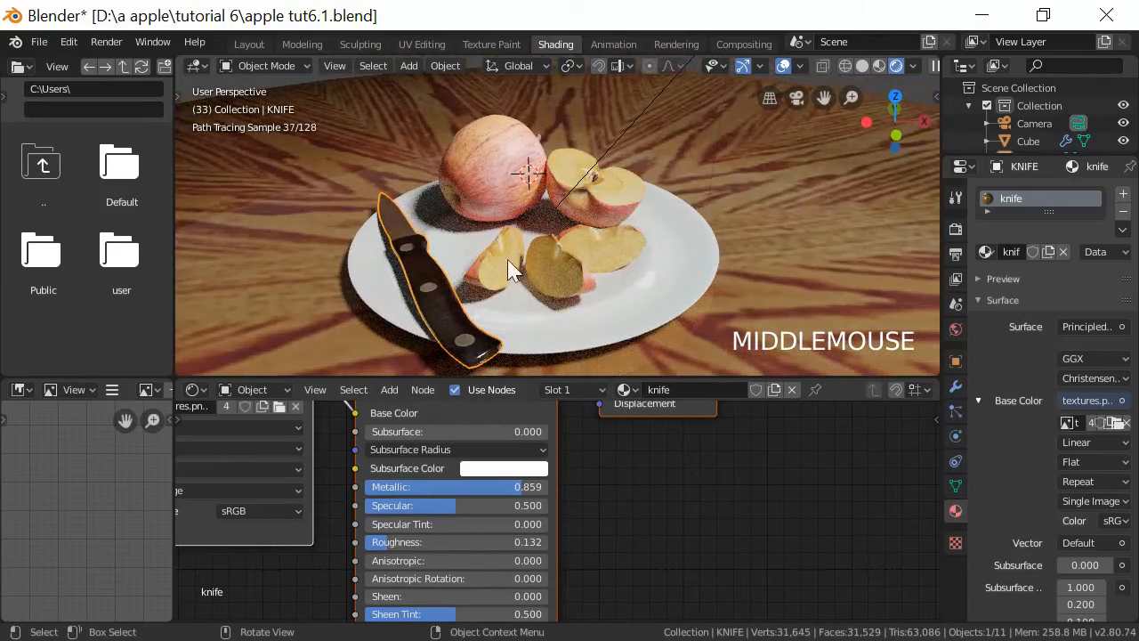
Select the whole apple and switch the render engine to Eevee
click(478, 158)
mouse_move(477, 152)
middle_down()
mouse_move(726, 249)
mouse_move(739, 291)
mouse_move(803, 320)
mouse_move(854, 267)
middle_up()
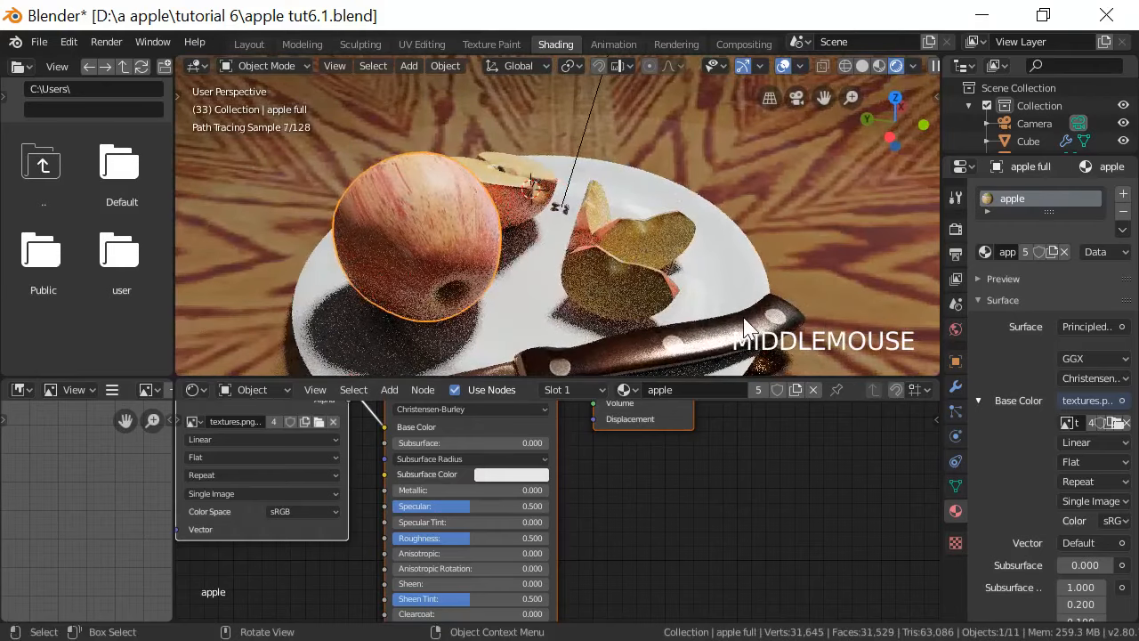
click(955, 230)
click(1077, 188)
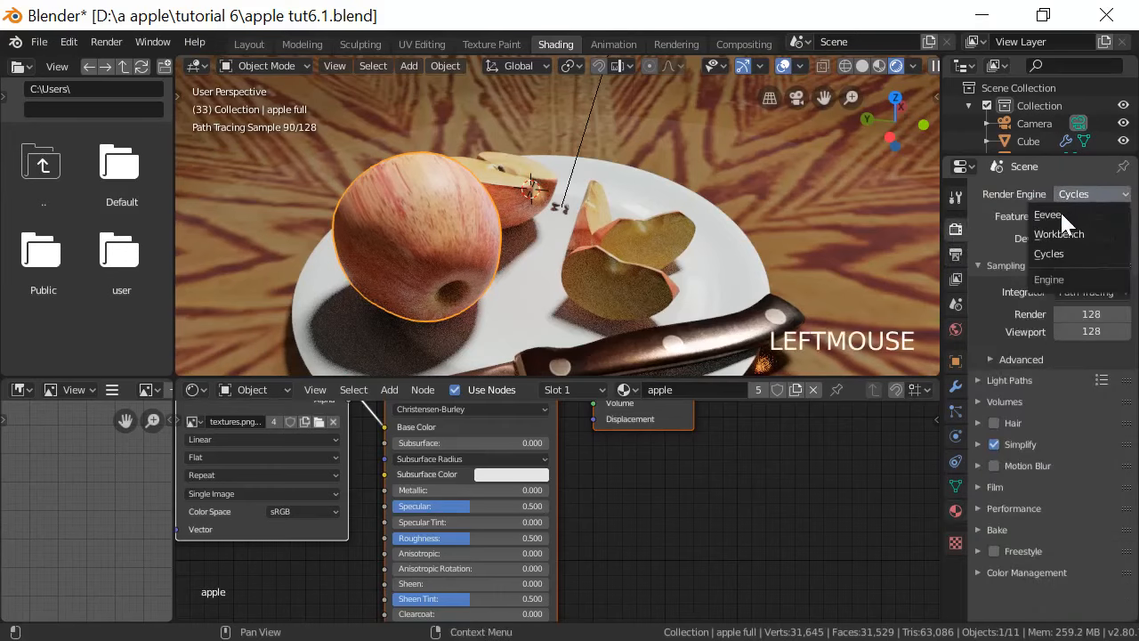
click(1059, 216)
Raise the apple material's Metallic to 0.882 in its Principled BSDF node
scroll(706, 259, down, 2)
middle_drag(706, 259, 546, 261)
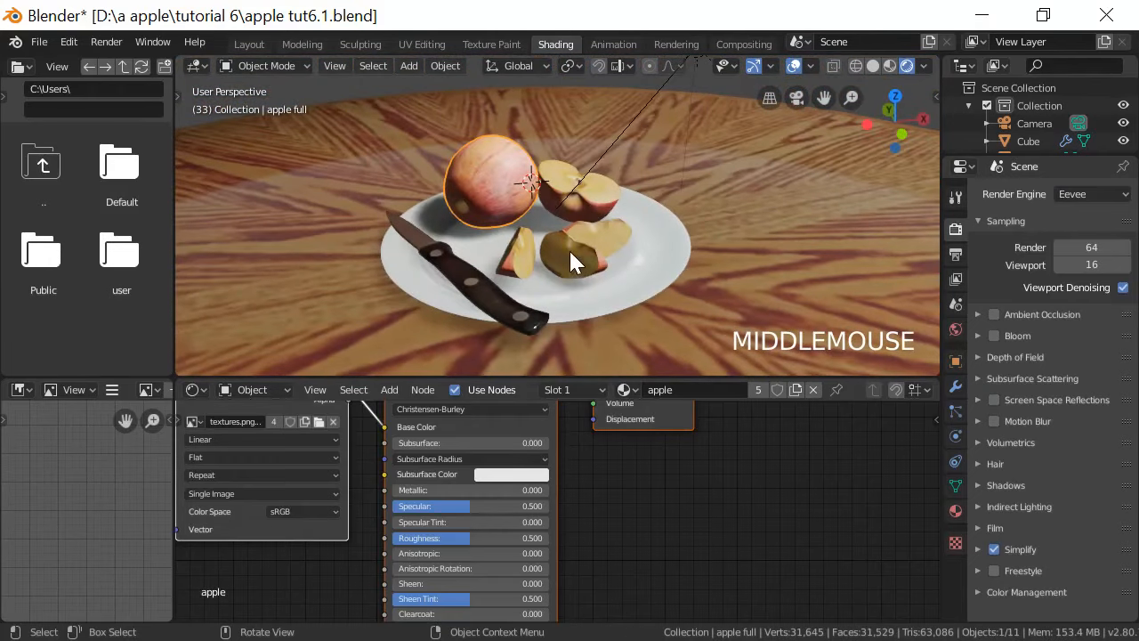
scroll(569, 249, up, 4)
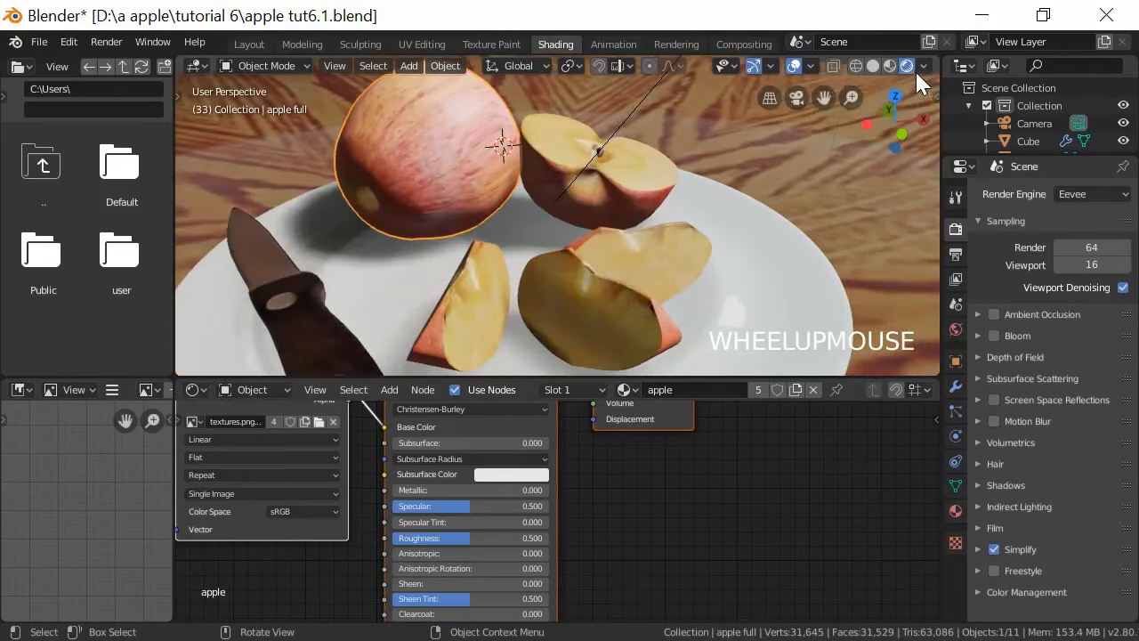
middle_drag(854, 178, 700, 283)
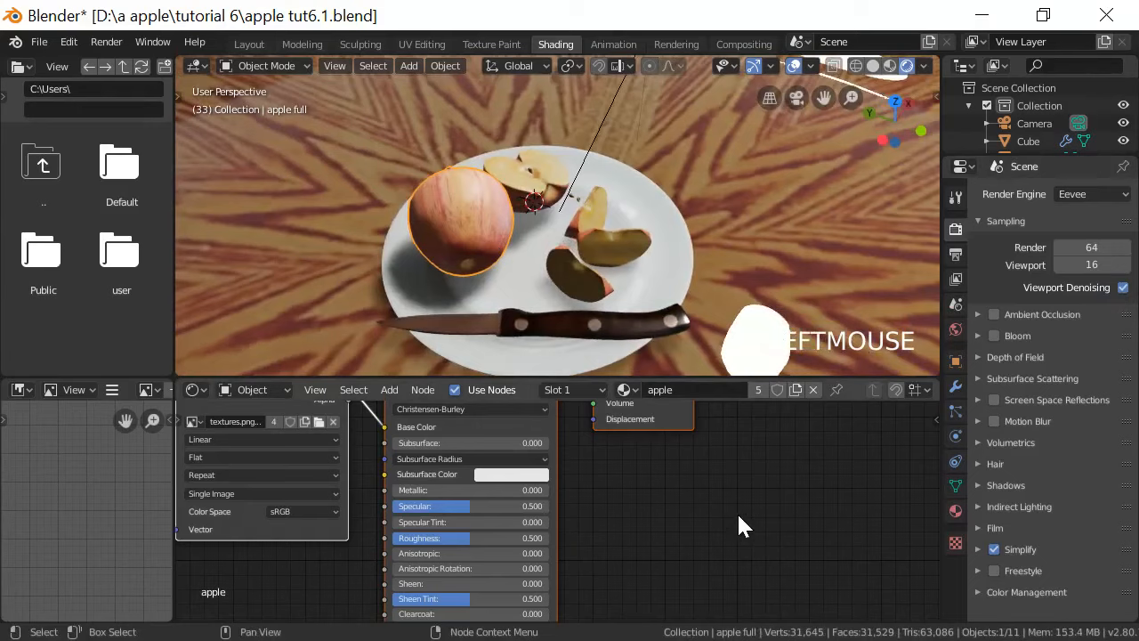
scroll(737, 514, down, 3)
middle_drag(730, 515, 747, 485)
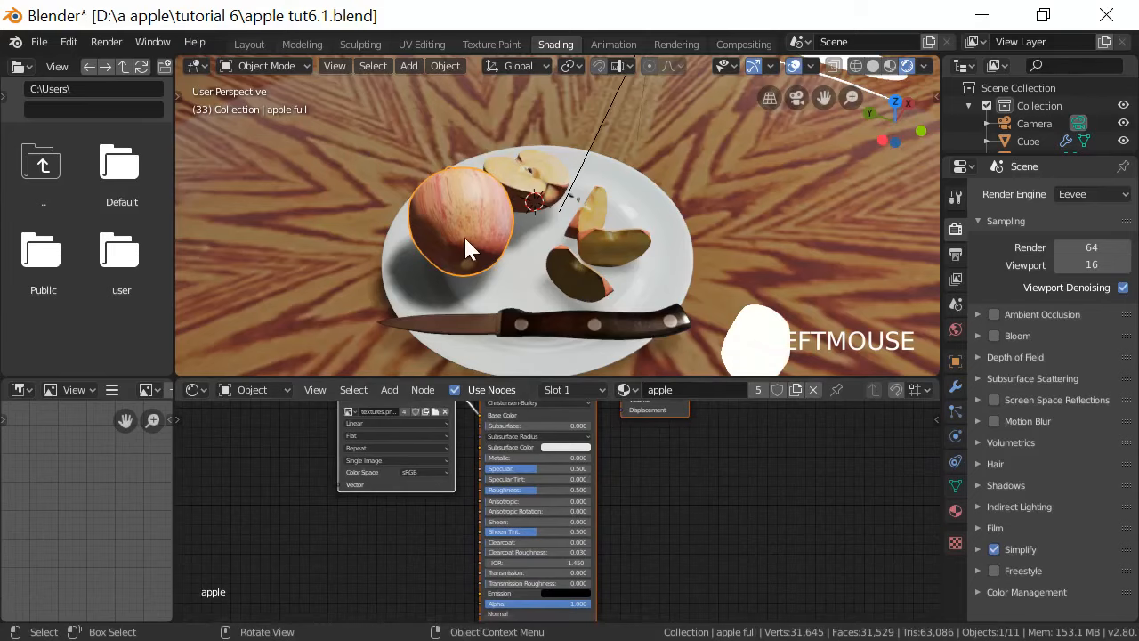
middle_drag(664, 310, 461, 178)
scroll(658, 196, up, 3)
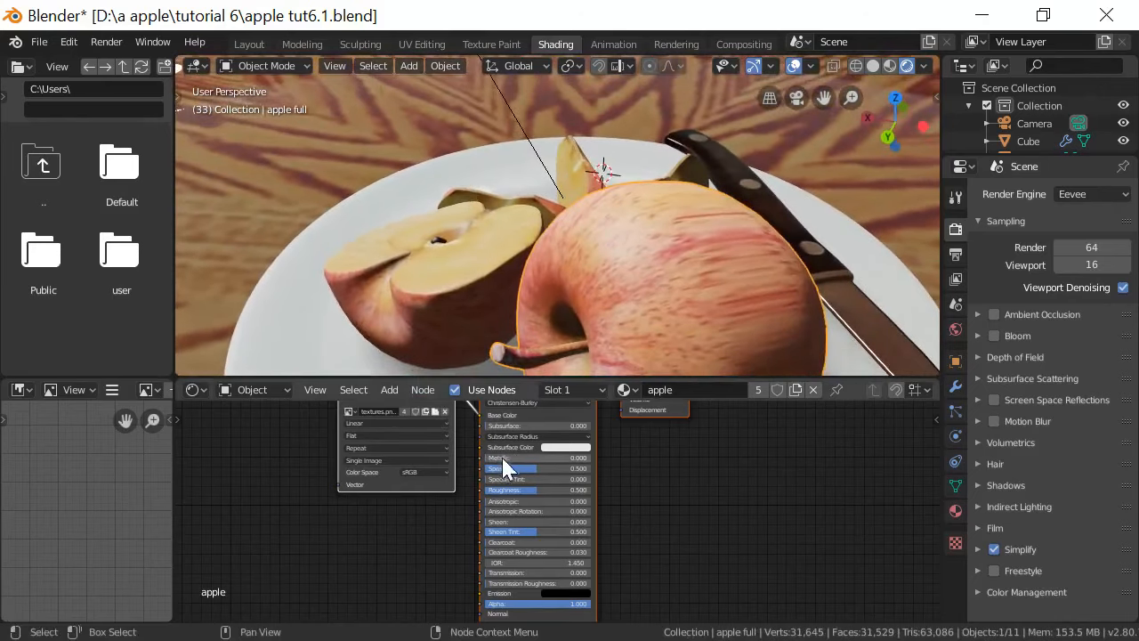
drag(498, 459, 578, 457)
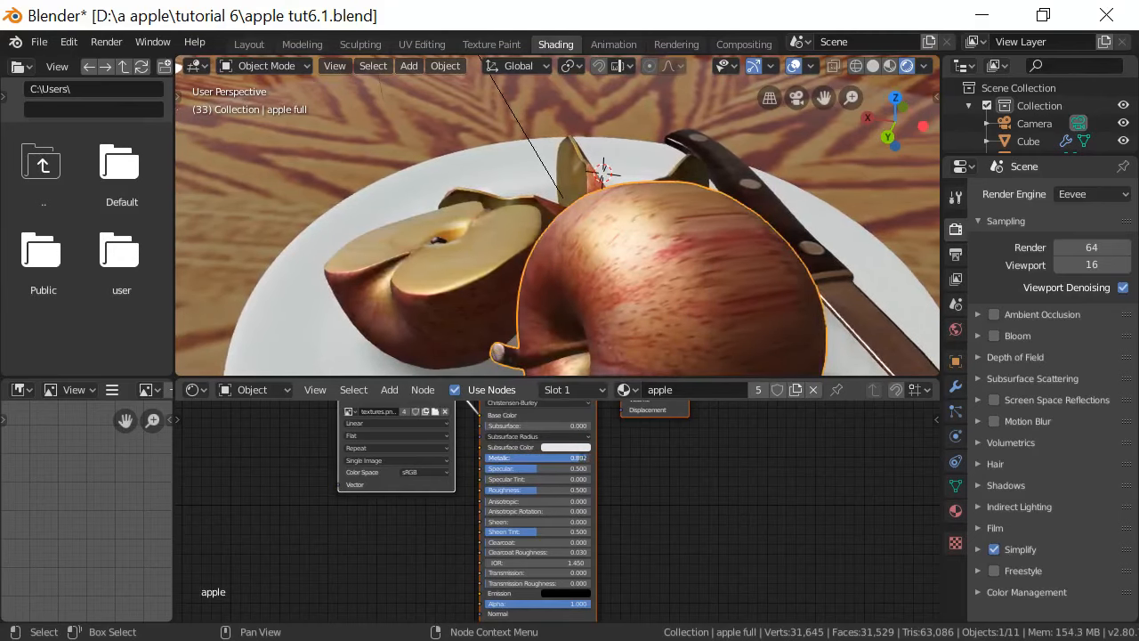
Preview the apple's metallic finish with the Cycles render engine, and return the engine to Eevee
middle_drag(671, 293, 581, 263)
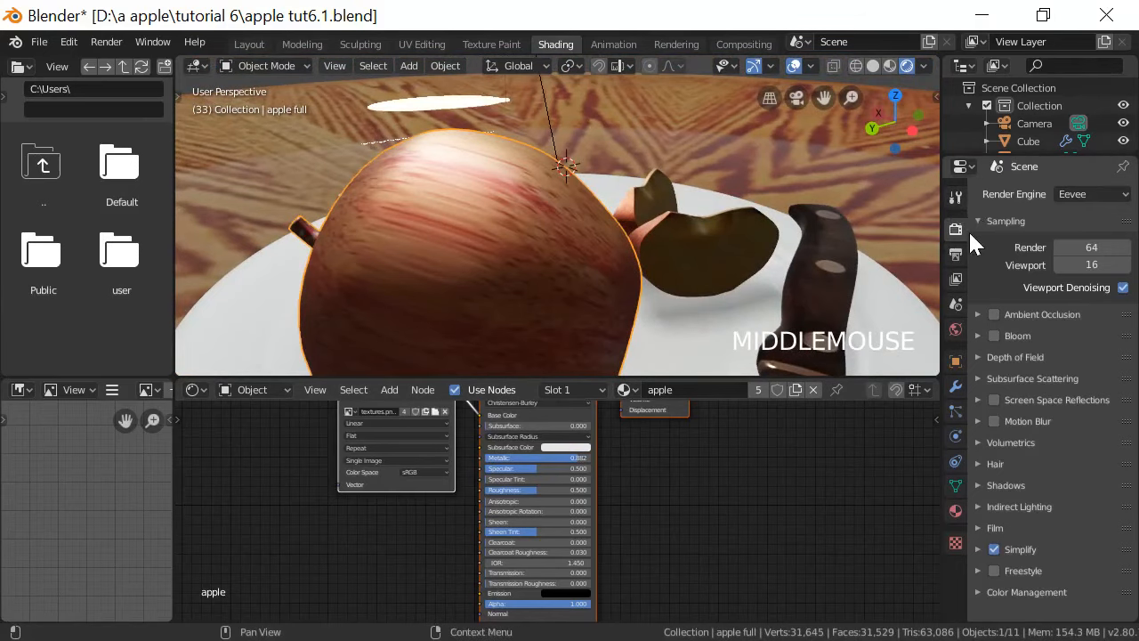
click(1087, 194)
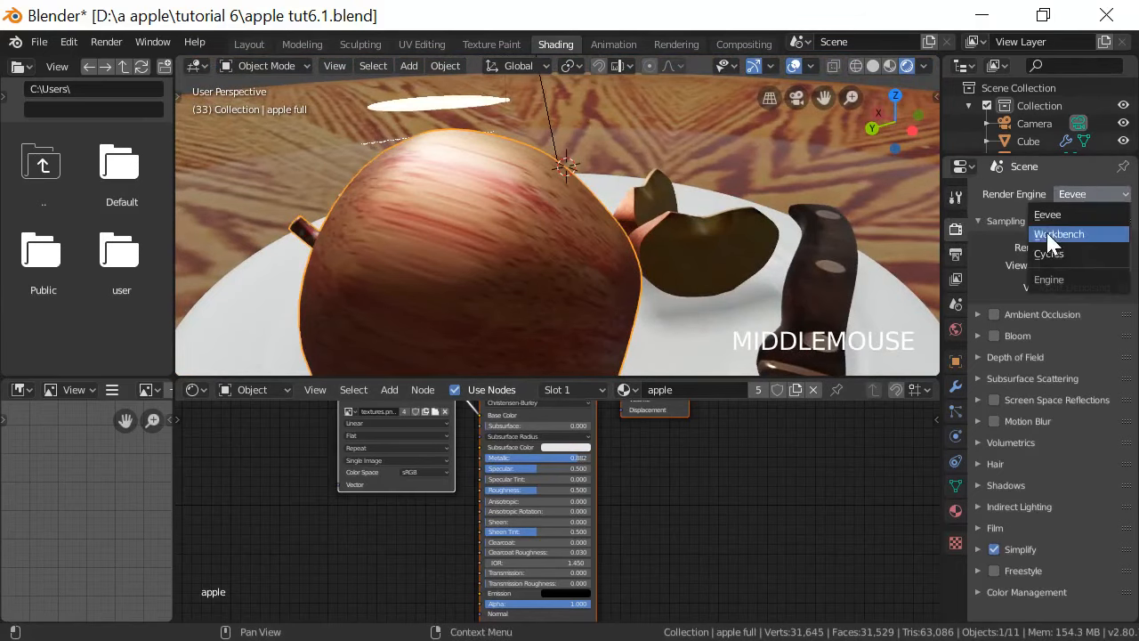
click(1067, 253)
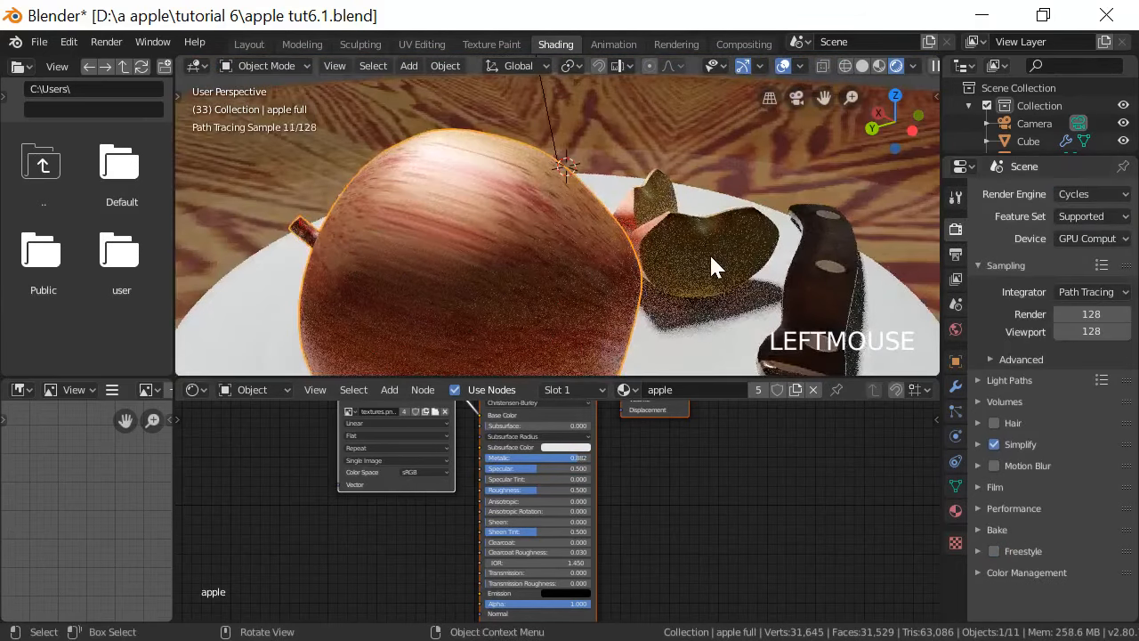
scroll(705, 255, down, 2)
mouse_move(705, 256)
middle_down()
mouse_move(576, 301)
mouse_move(496, 312)
mouse_move(598, 331)
mouse_move(668, 291)
mouse_move(590, 285)
middle_up()
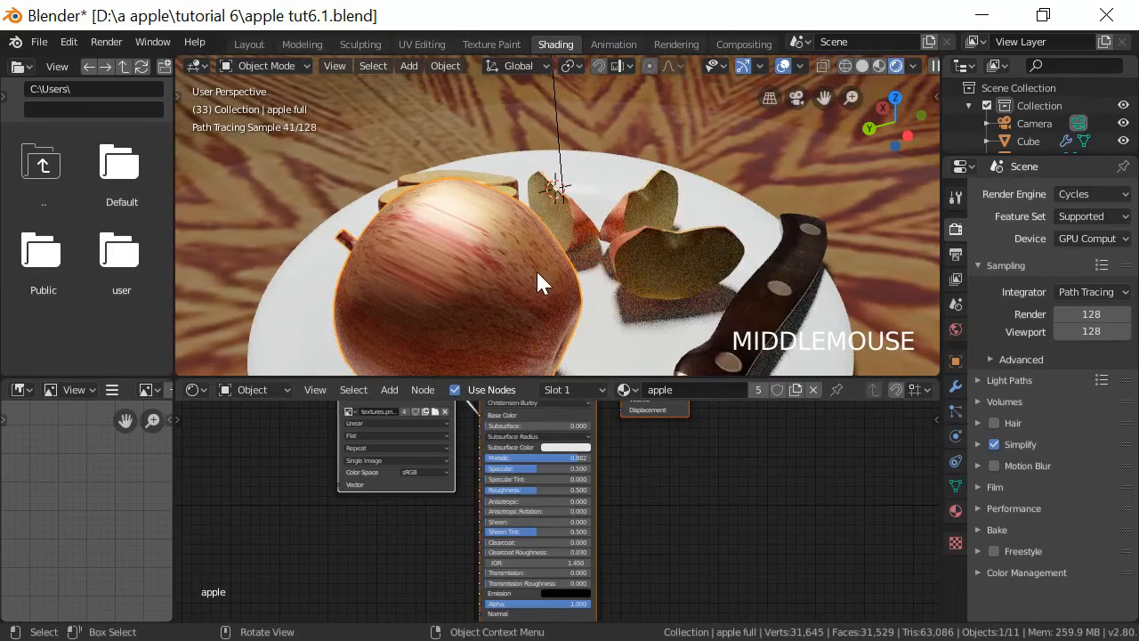
click(1102, 198)
click(1050, 215)
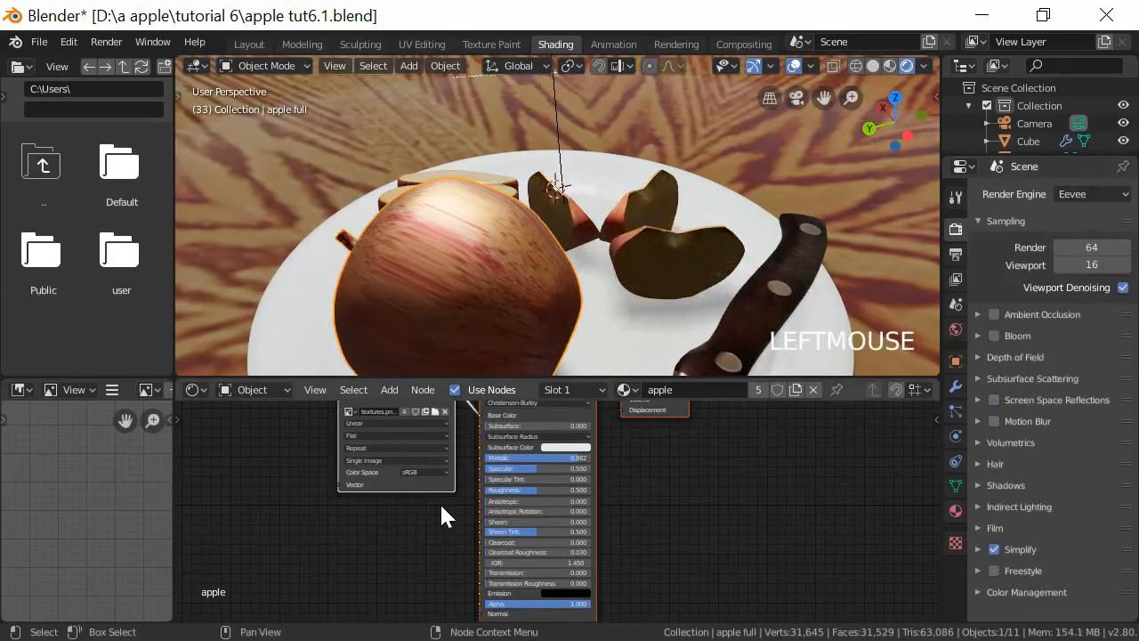
Enlarge the shader editor by shrinking the 3D viewport above it, keeping the apple in sight
scroll(436, 500, down, 2)
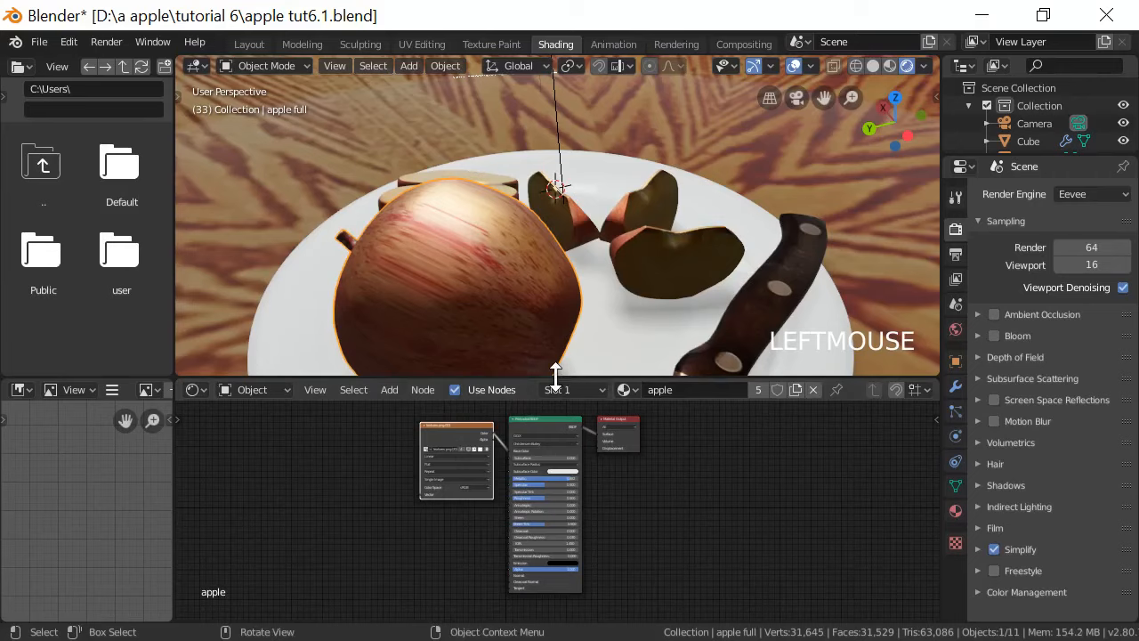
drag(550, 374, 574, 173)
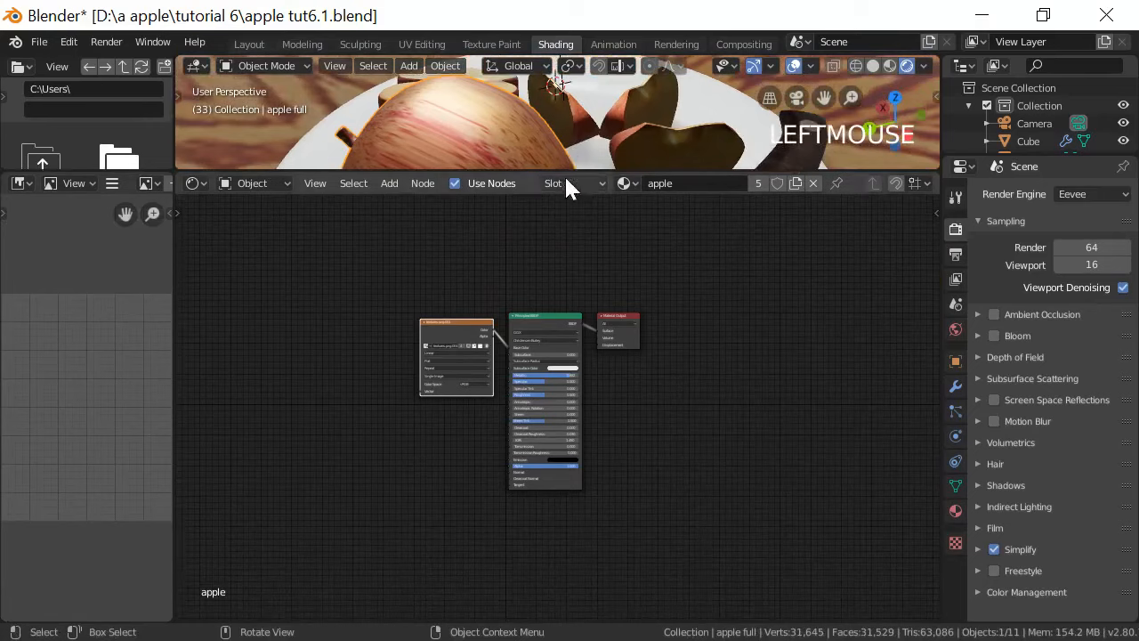
scroll(540, 125, down, 4)
mouse_move(542, 124)
shift+middle_down()
mouse_move(564, 108)
mouse_move(543, 111)
shift+middle_up()
scroll(543, 114, up, 3)
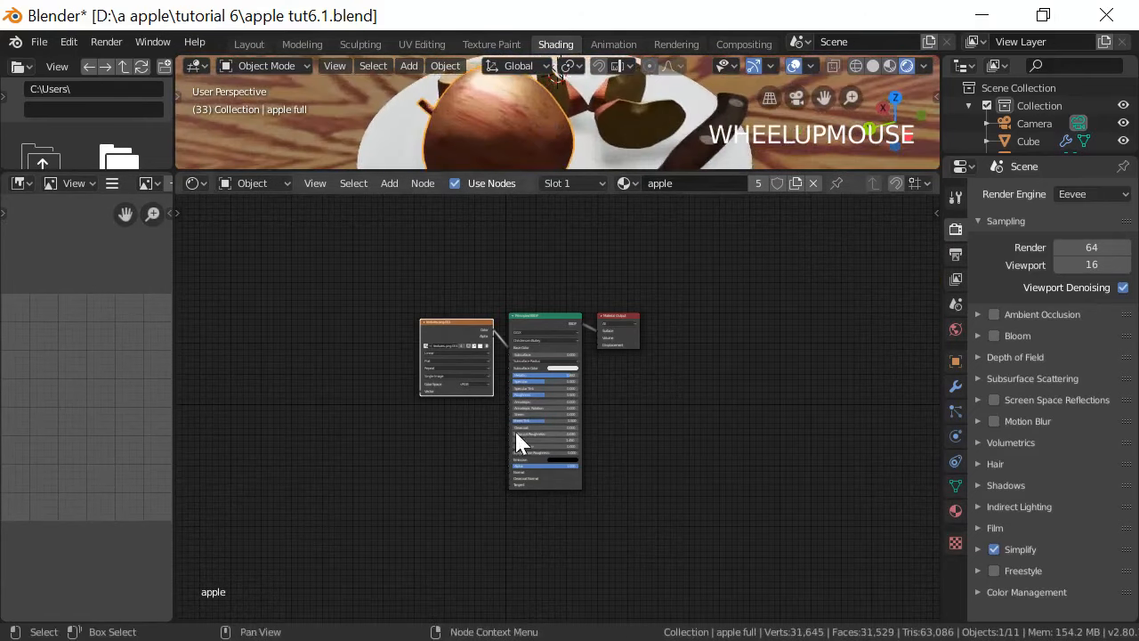
Duplicate the apple material's image texture node and place the copy below the original
scroll(450, 454, up, 4)
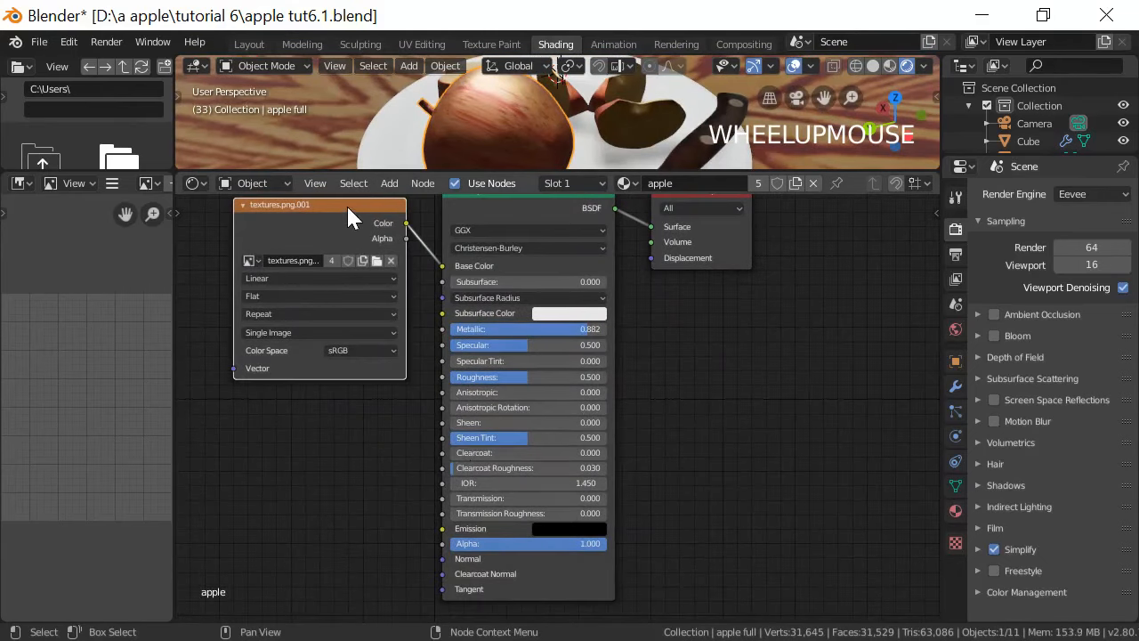
right_click(348, 211)
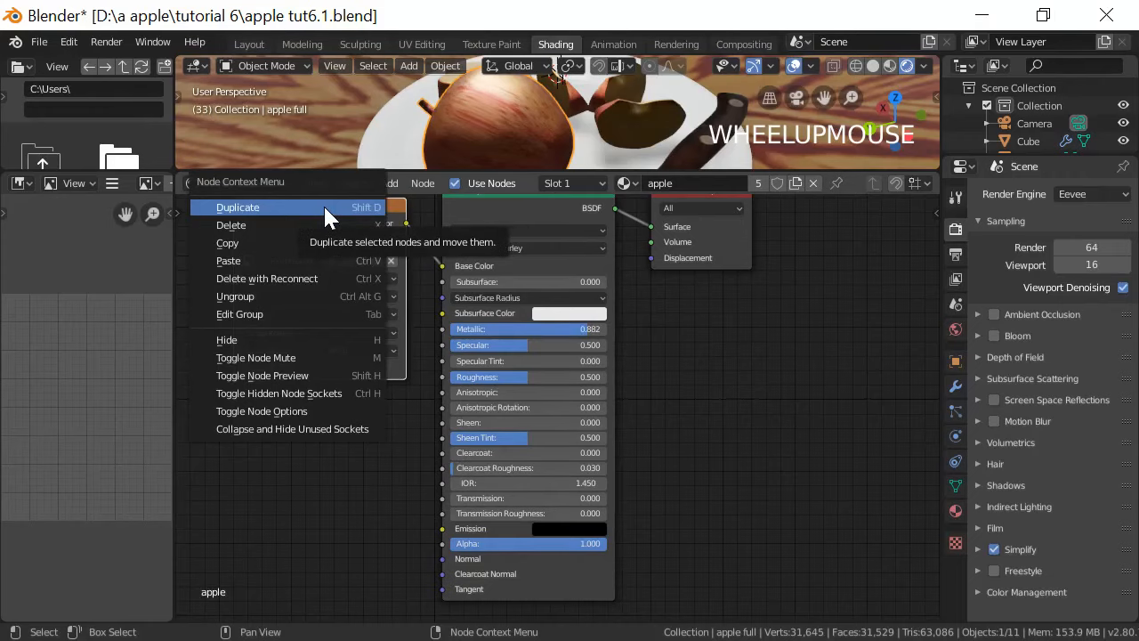
click(325, 210)
click(260, 437)
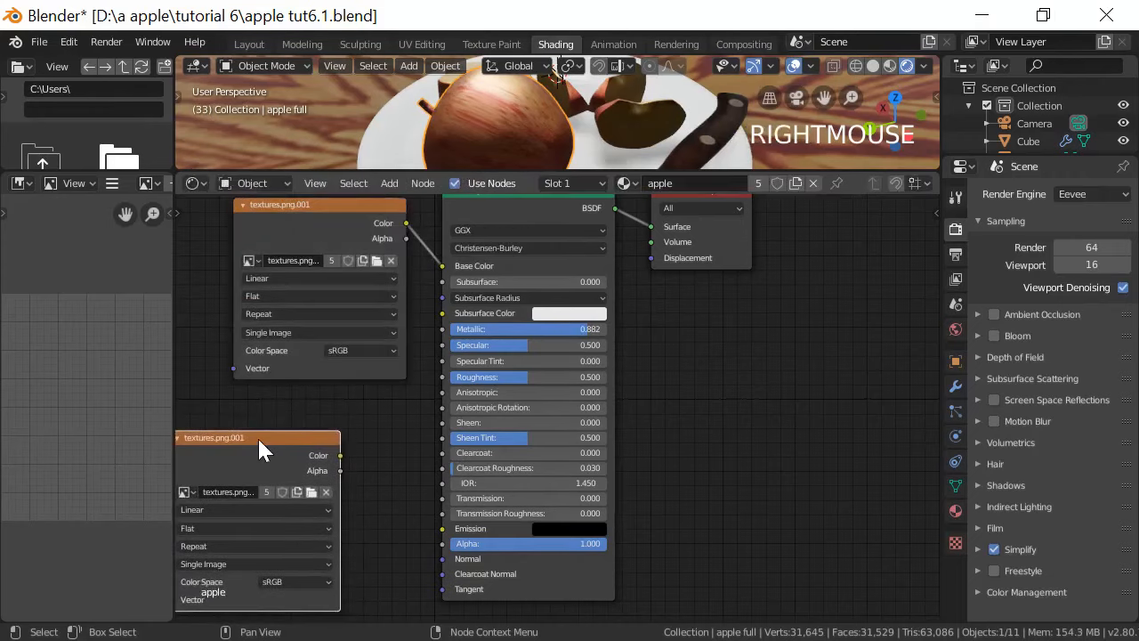
Spread the material's nodes apart, leaving free space between the duplicated texture node and the Principled BSDF
scroll(646, 435, down, 2)
scroll(379, 461, down, 1)
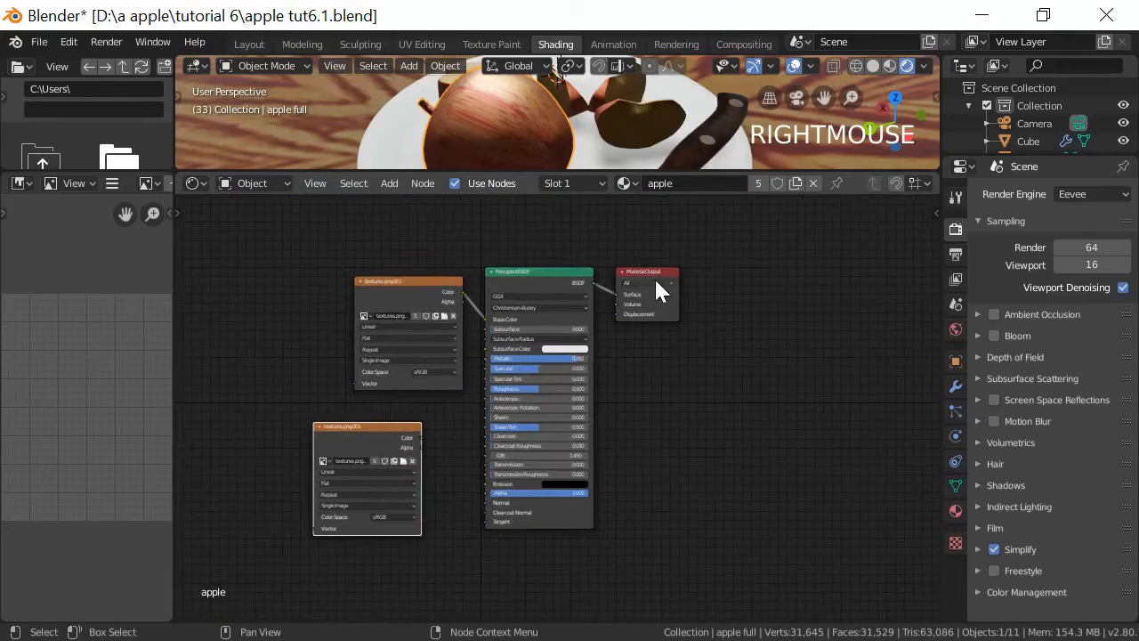
drag(652, 271, 888, 216)
drag(574, 263, 664, 251)
drag(523, 270, 747, 231)
drag(418, 287, 640, 224)
drag(369, 425, 321, 417)
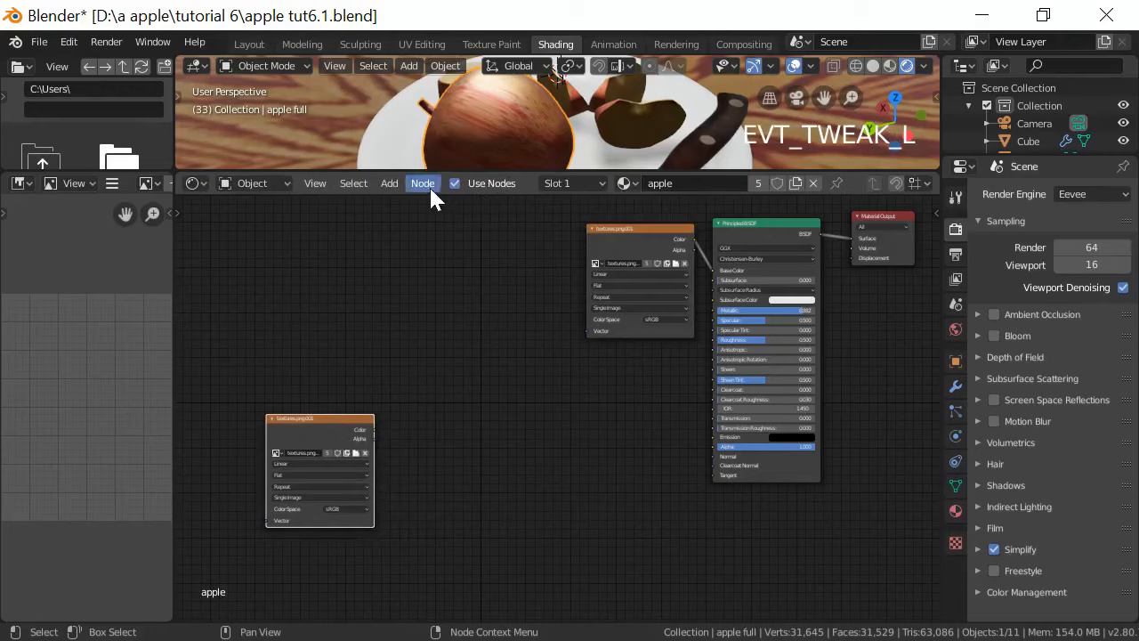
Add an RGB to BW converter node just after the duplicated image texture node
click(402, 187)
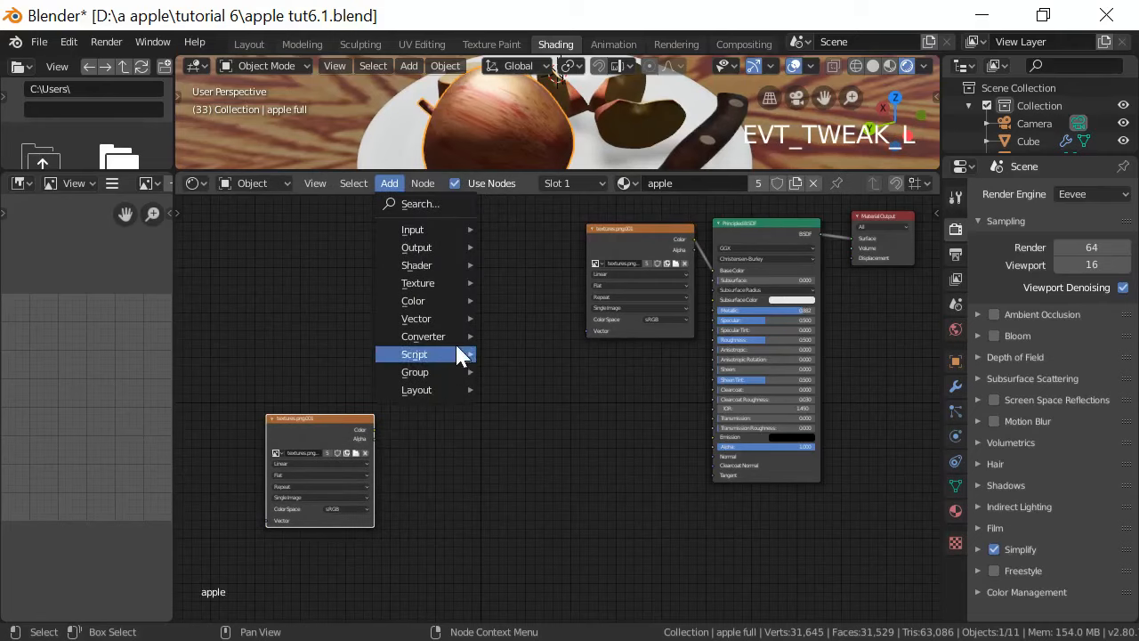
mouse_move(457, 344)
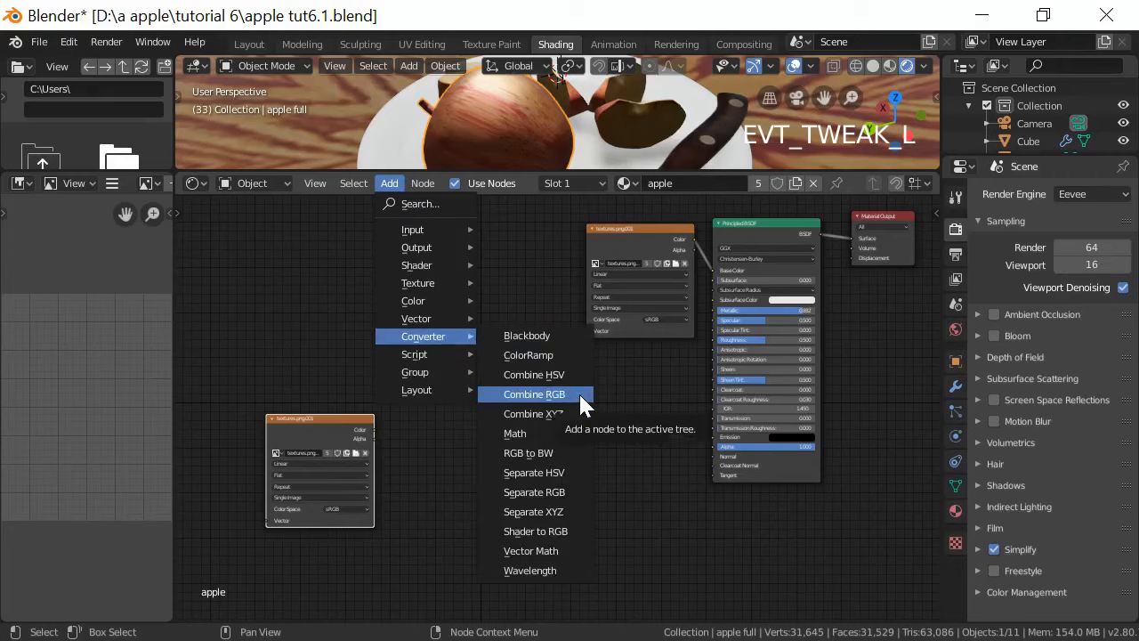
click(534, 453)
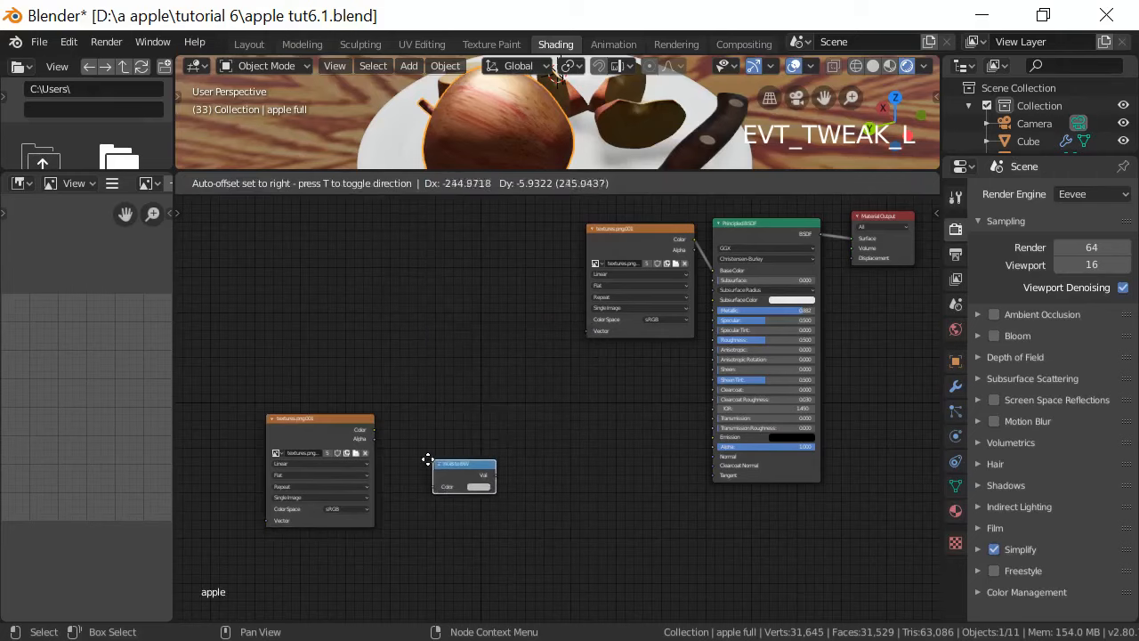
click(423, 451)
Add a Bump vector node between the RGB to BW node and the Principled BSDF
click(392, 184)
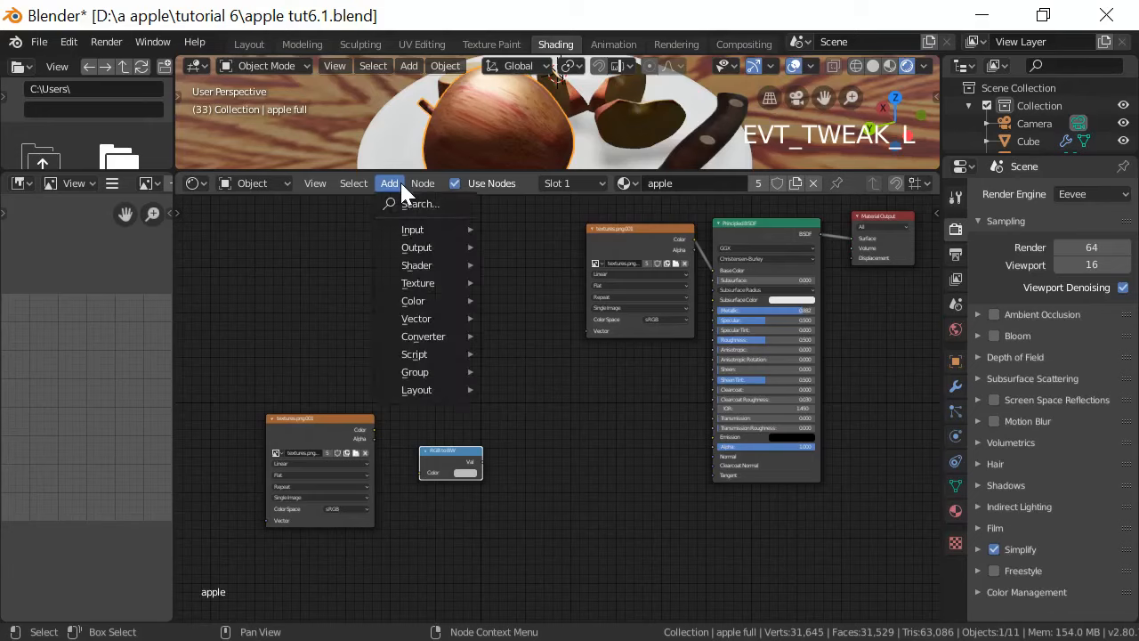
mouse_move(461, 344)
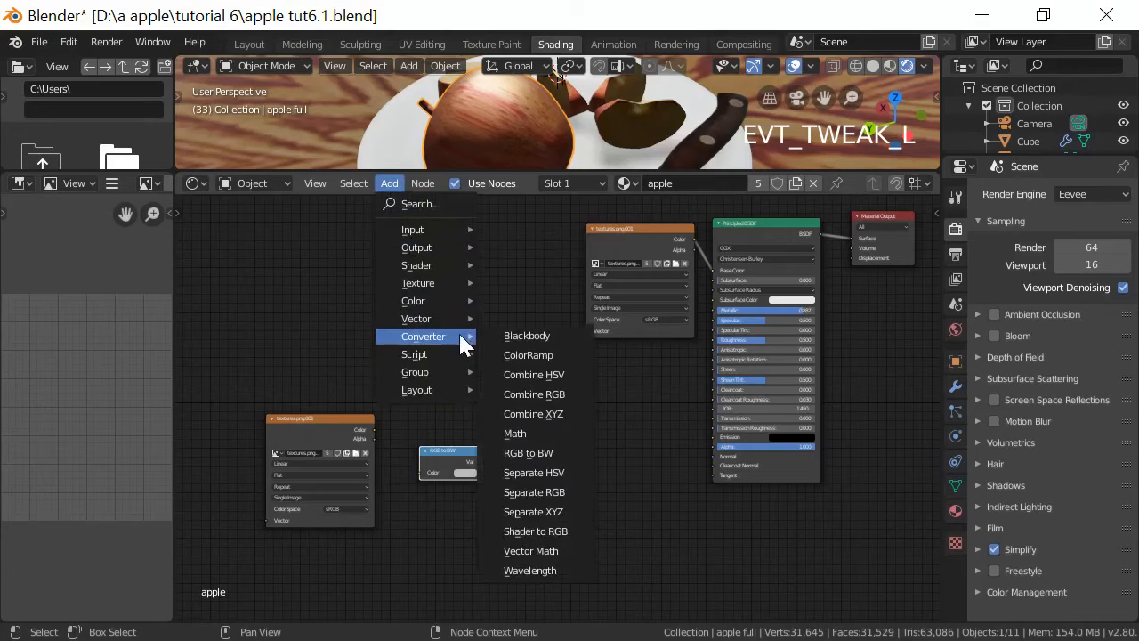
mouse_move(443, 319)
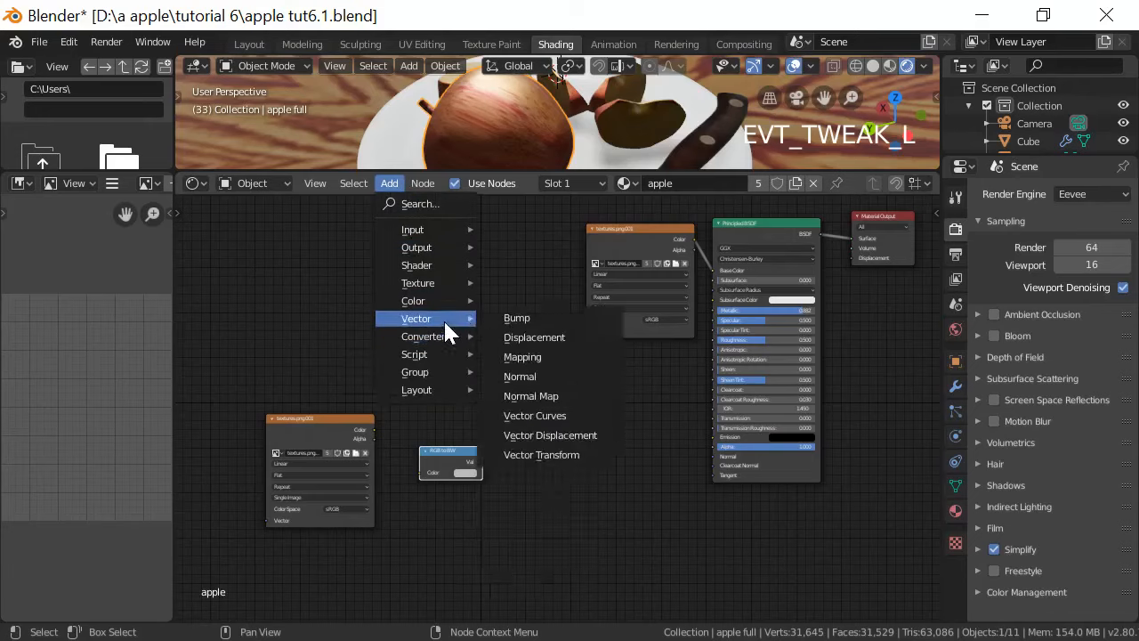
click(527, 318)
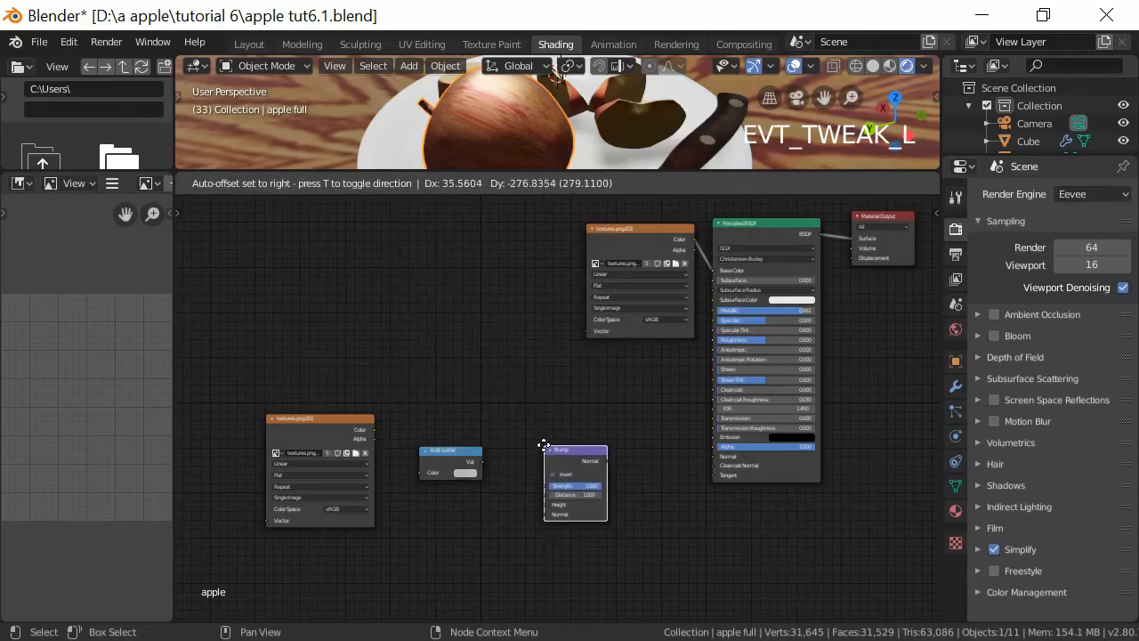
click(543, 443)
Line up the duplicated texture, RGB to BW and Bump nodes in a compact row beside the Principled BSDF
scroll(694, 592, up, 2)
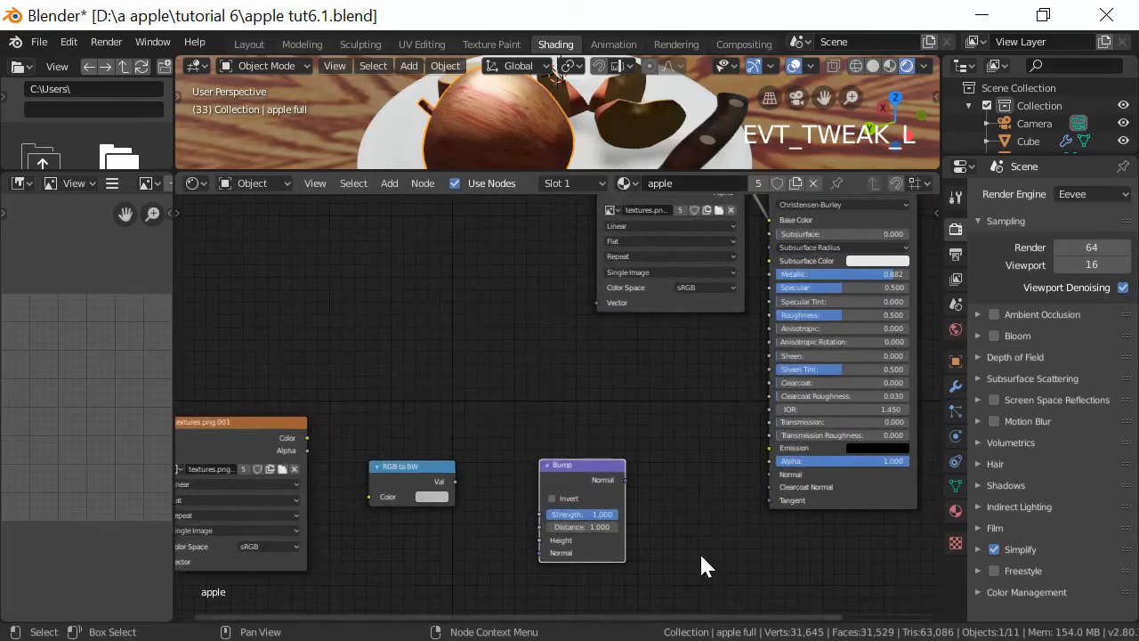
drag(602, 467, 700, 443)
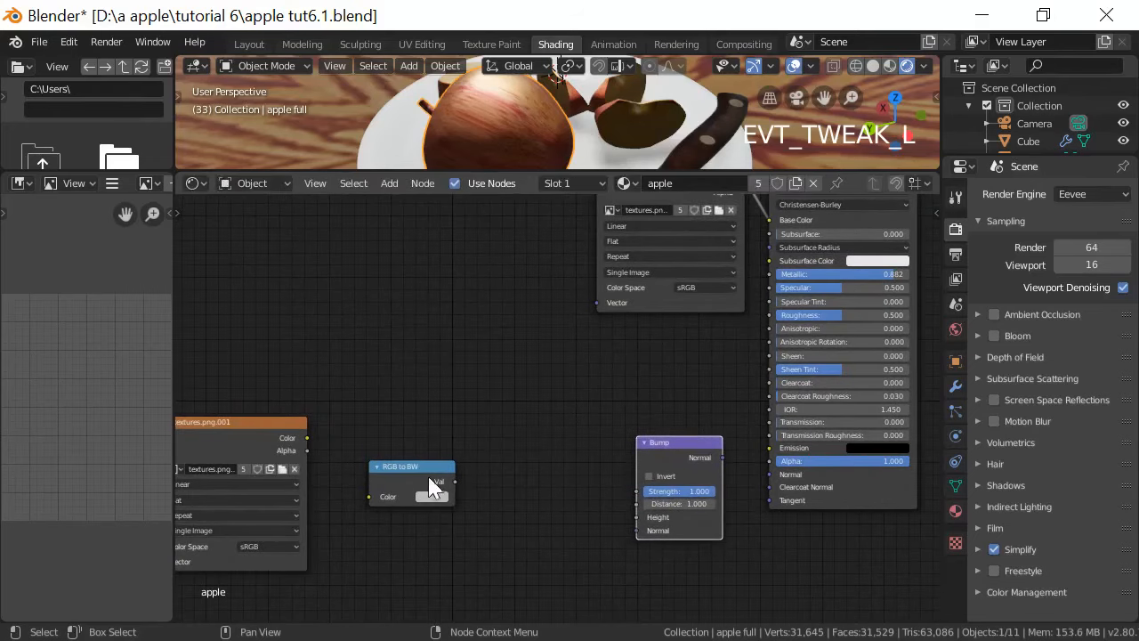
drag(428, 463, 574, 434)
drag(287, 420, 478, 427)
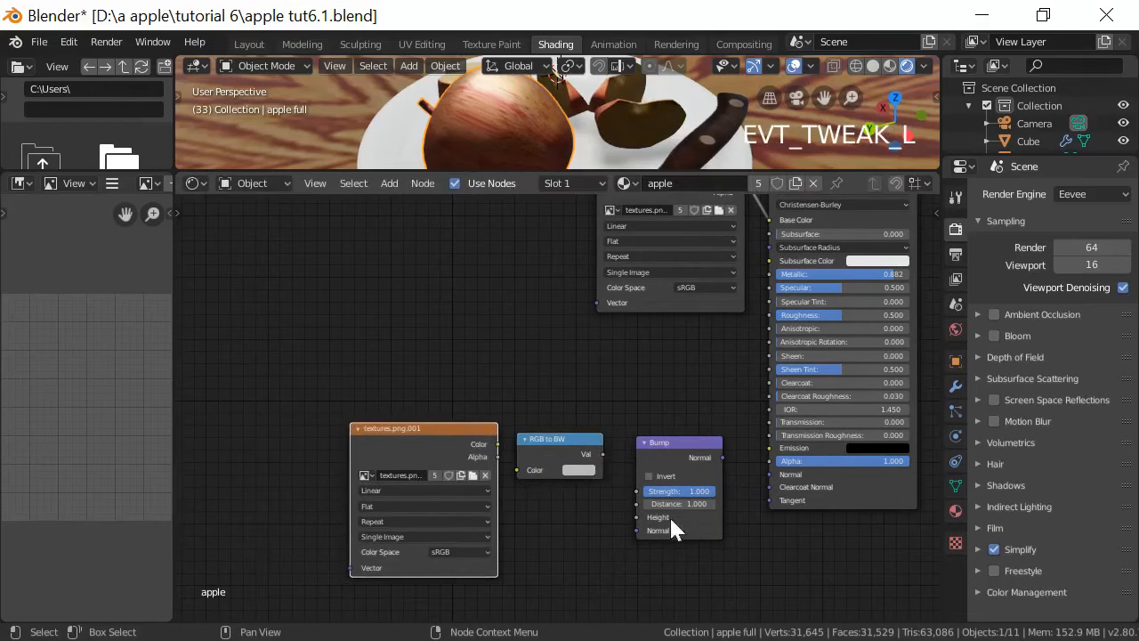
Wire the duplicated texture's Color through RGB to BW into the Bump node's Height, and the Bump output into the Principled BSDF's Normal
scroll(685, 525, up, 2)
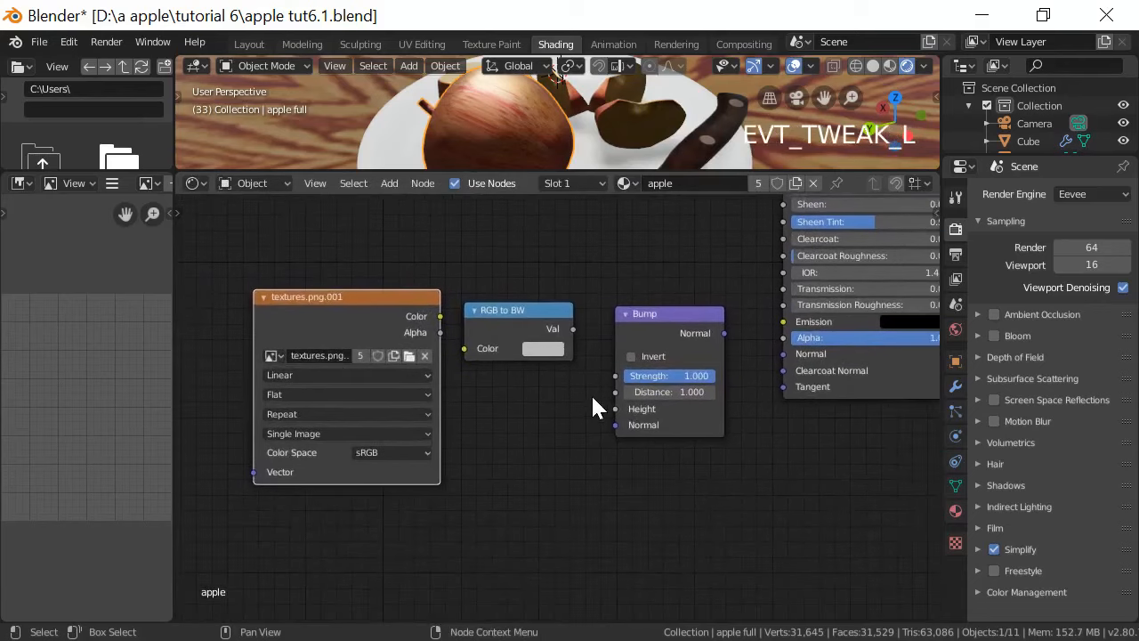
scroll(591, 394, up, 2)
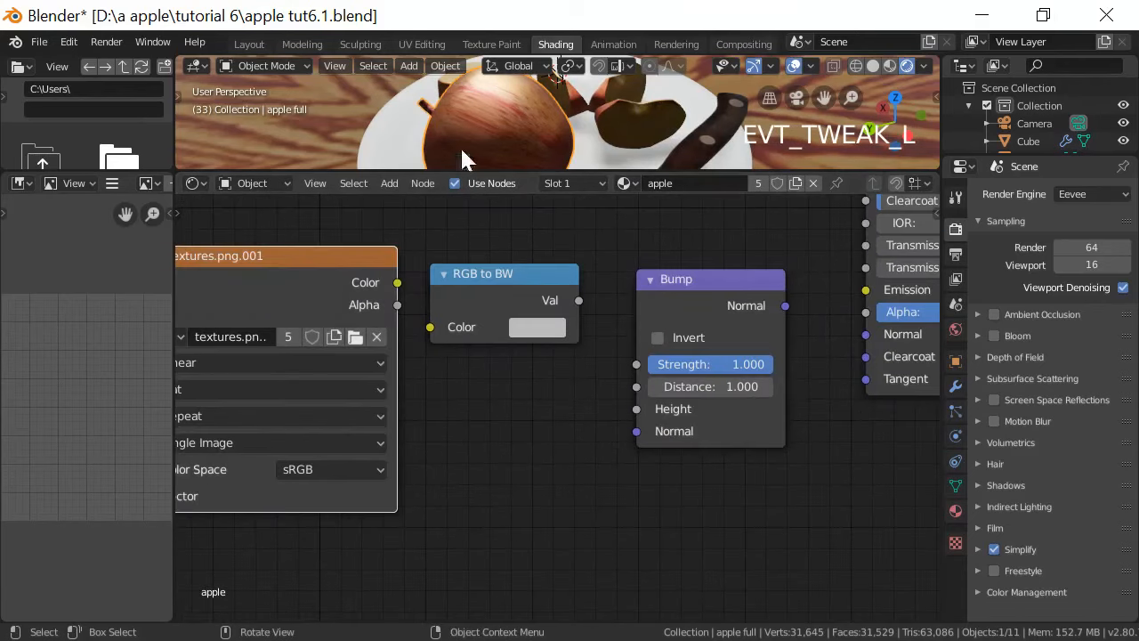
drag(398, 282, 441, 328)
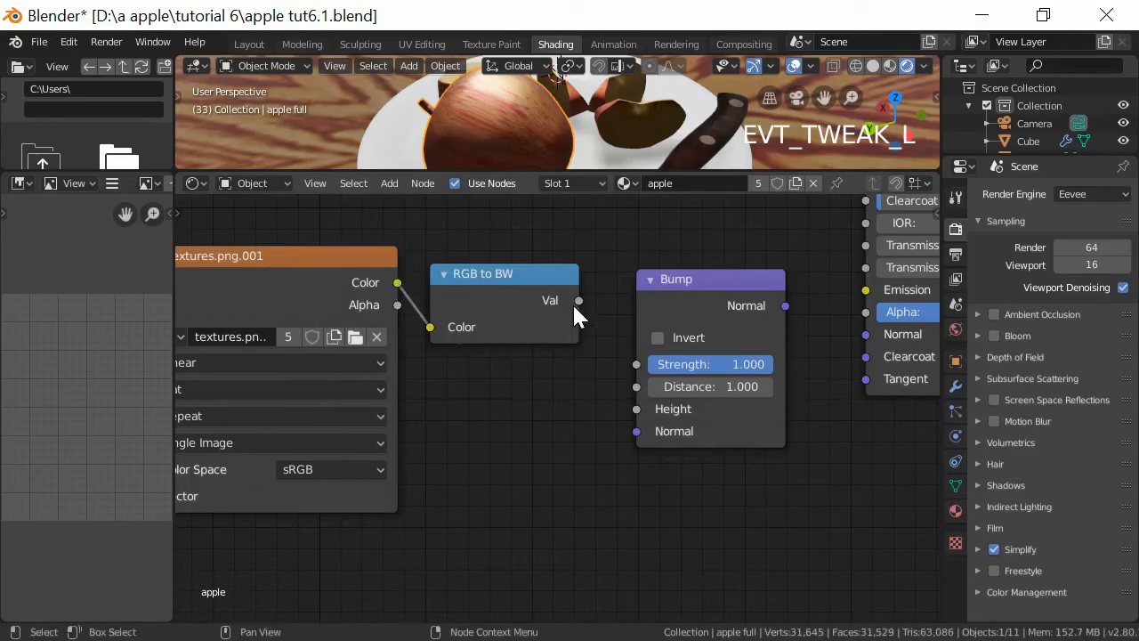
drag(579, 300, 628, 405)
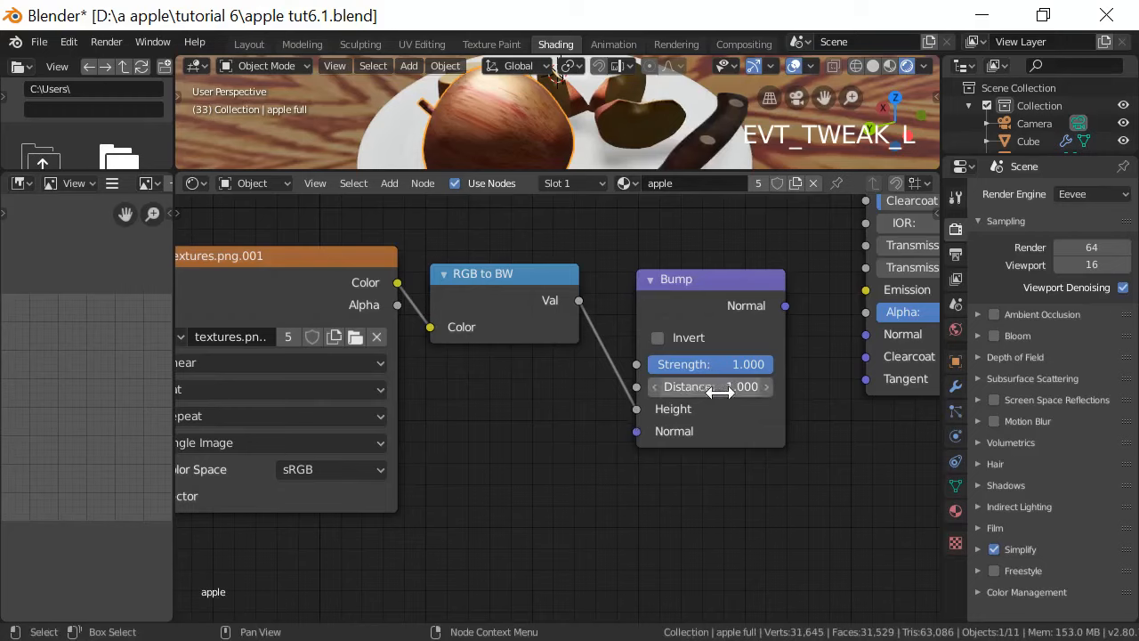
drag(784, 315, 859, 334)
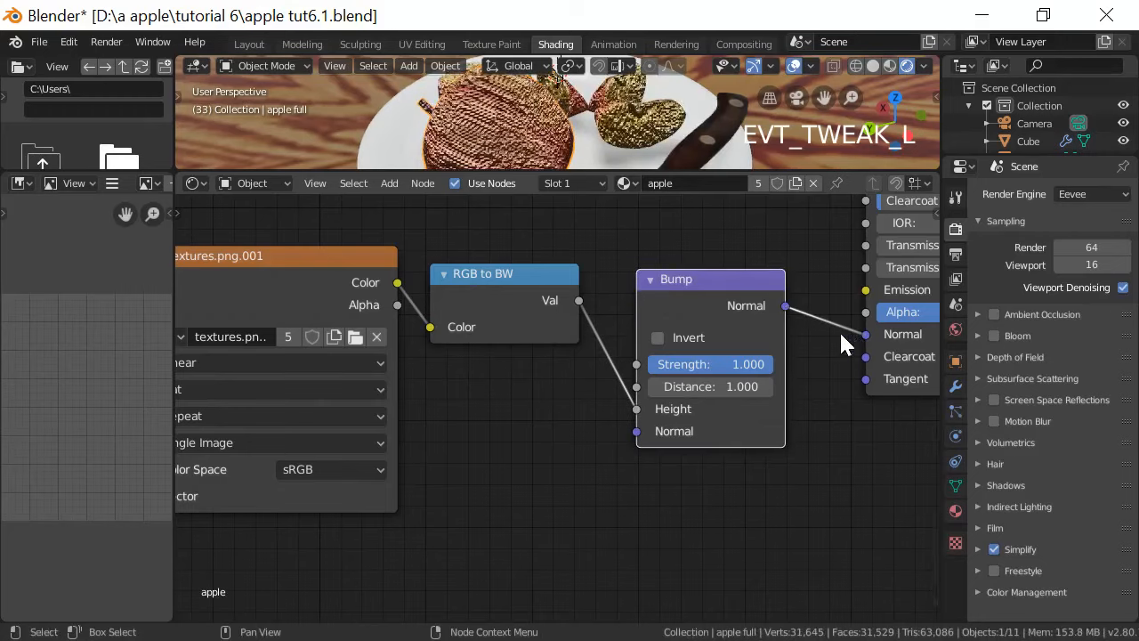
Set the Bump node's Strength to 0.010 and its Distance to 6.700
scroll(560, 124, down, 2)
middle_drag(561, 125, 680, 161)
scroll(504, 109, up, 2)
scroll(498, 89, up, 3)
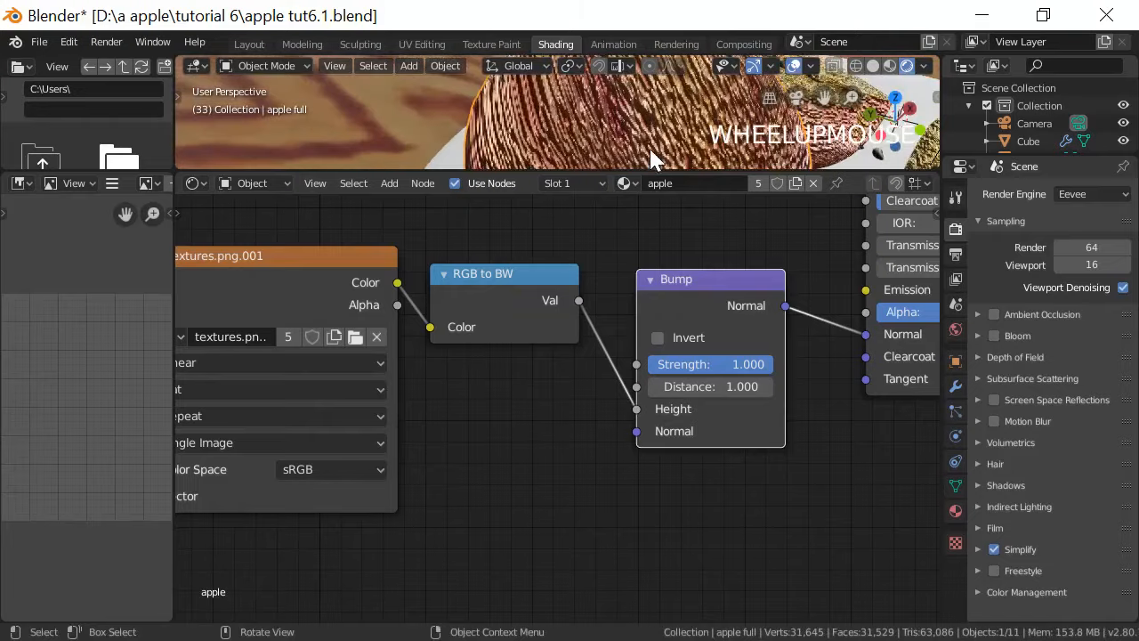
middle_drag(489, 82, 572, 98)
scroll(482, 108, down, 2)
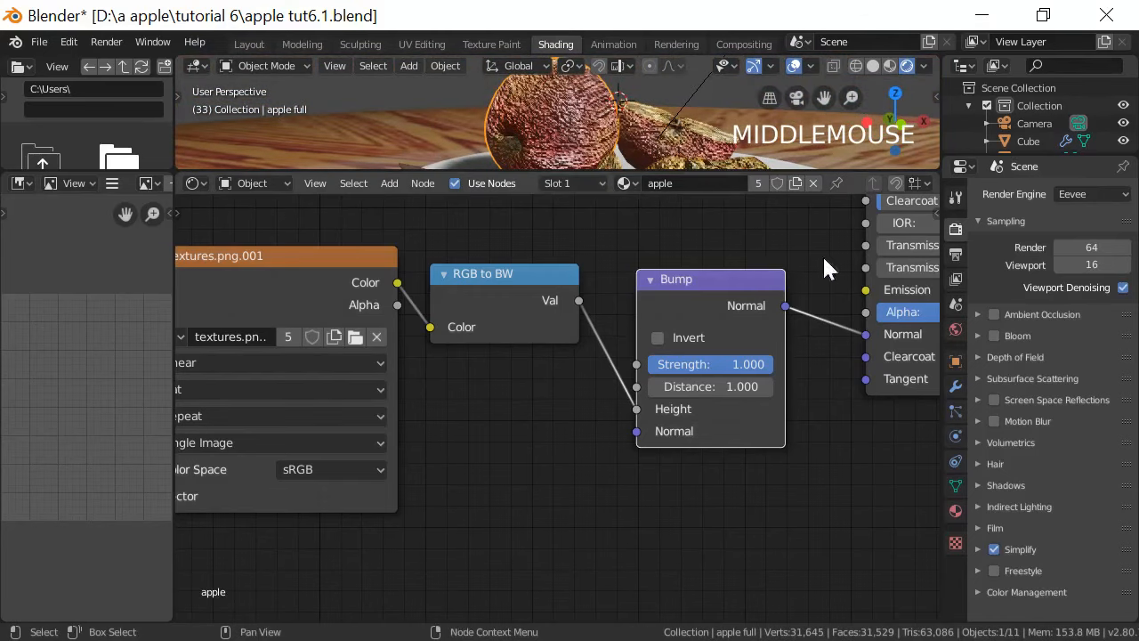
scroll(909, 263, down, 1)
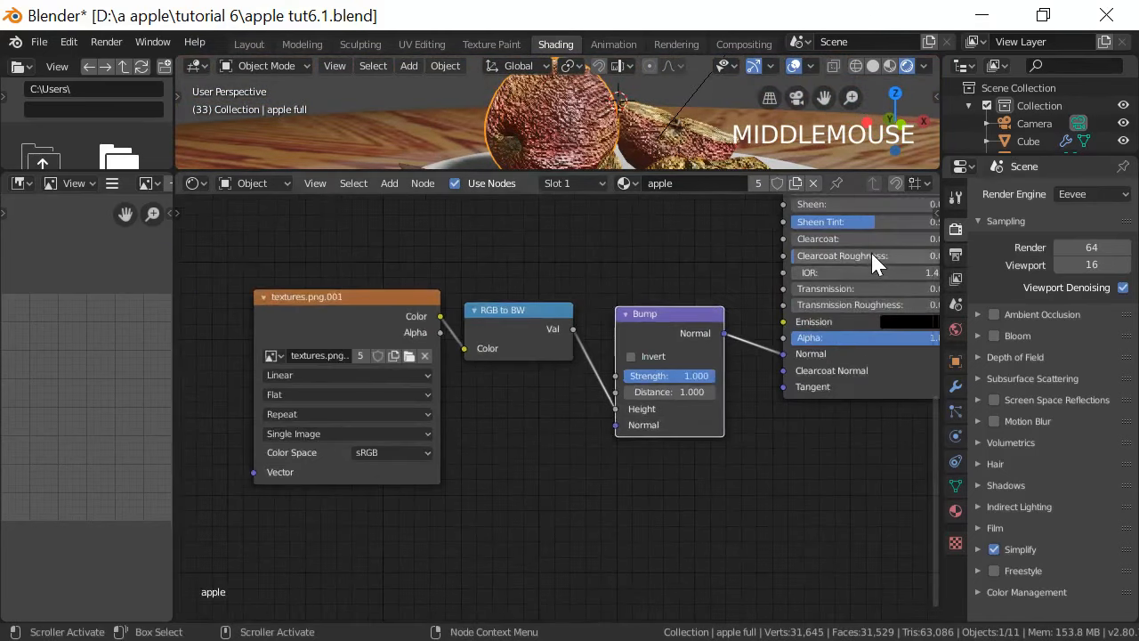
scroll(748, 303, up, 2)
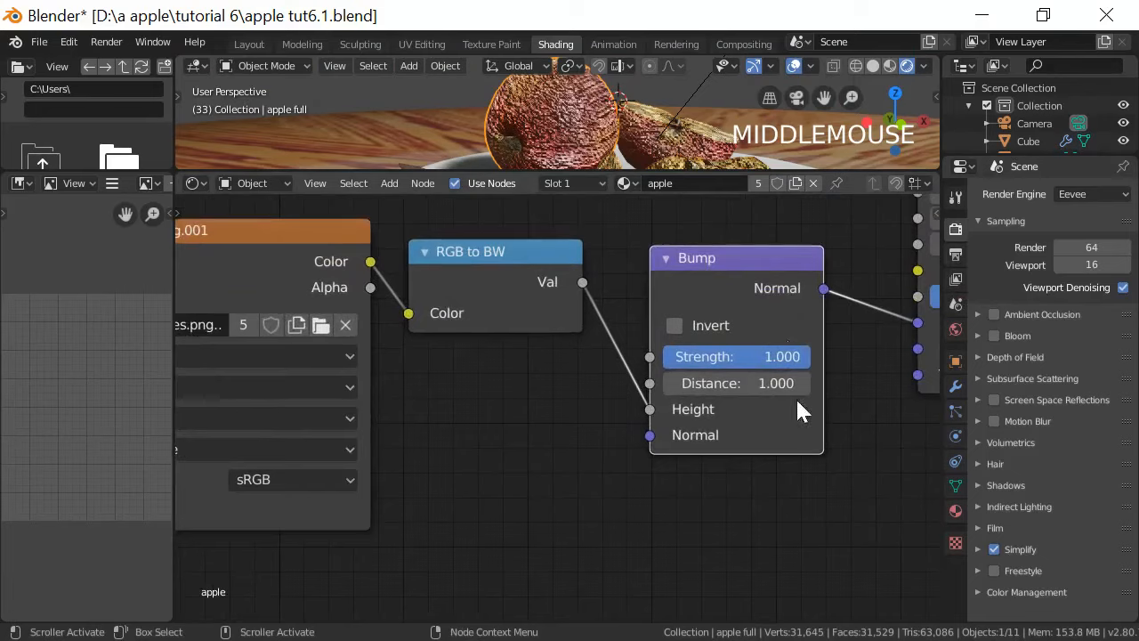
click(772, 358)
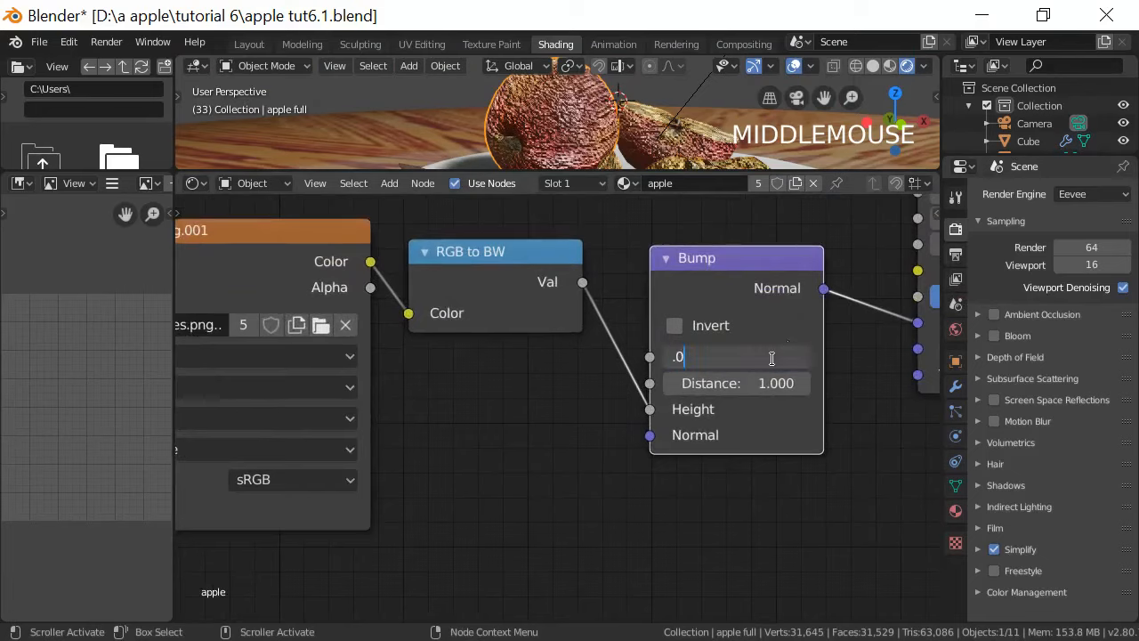
text(.01)
key(KP_Enter)
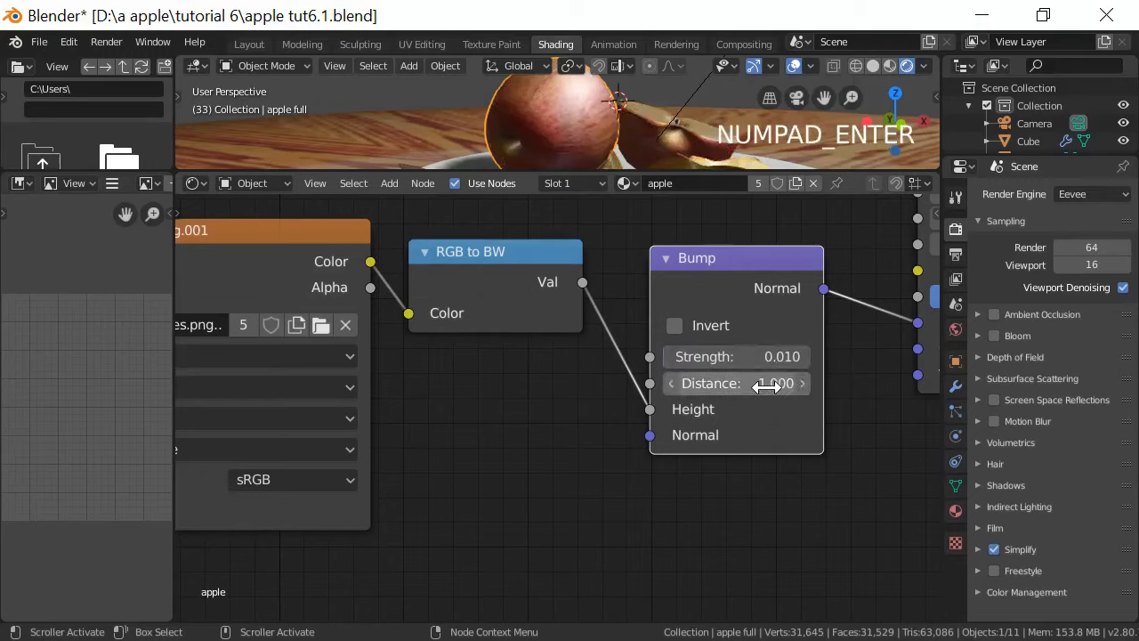
drag(766, 385, 801, 386)
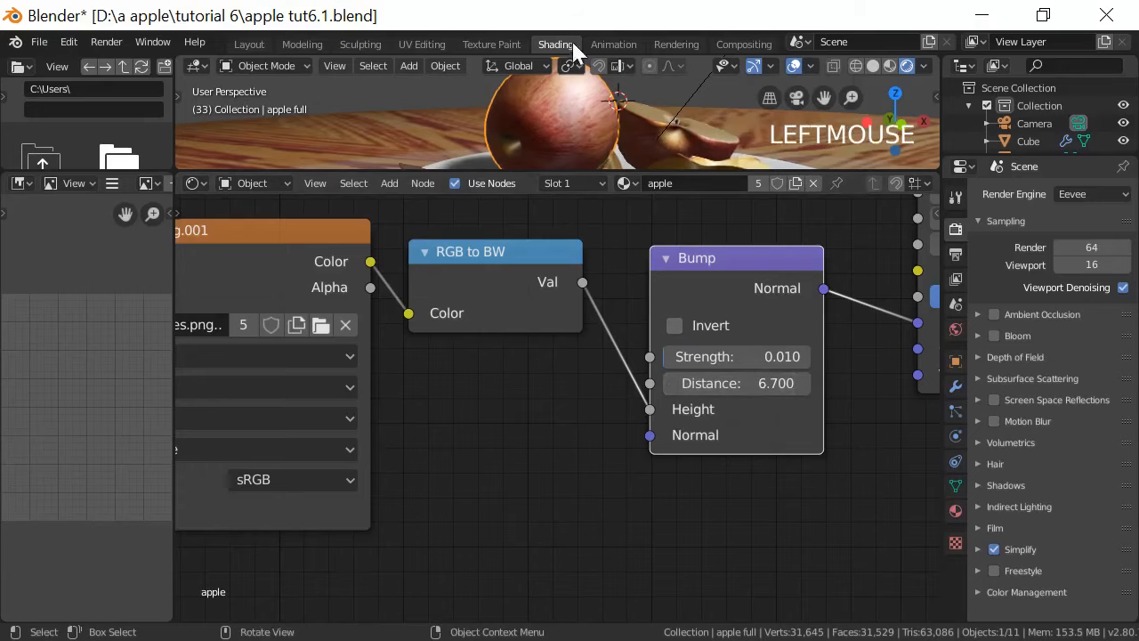
Enlarge the 3D viewport above the node editor and set the Bump node's Strength to 0.035
scroll(578, 134, up, 3)
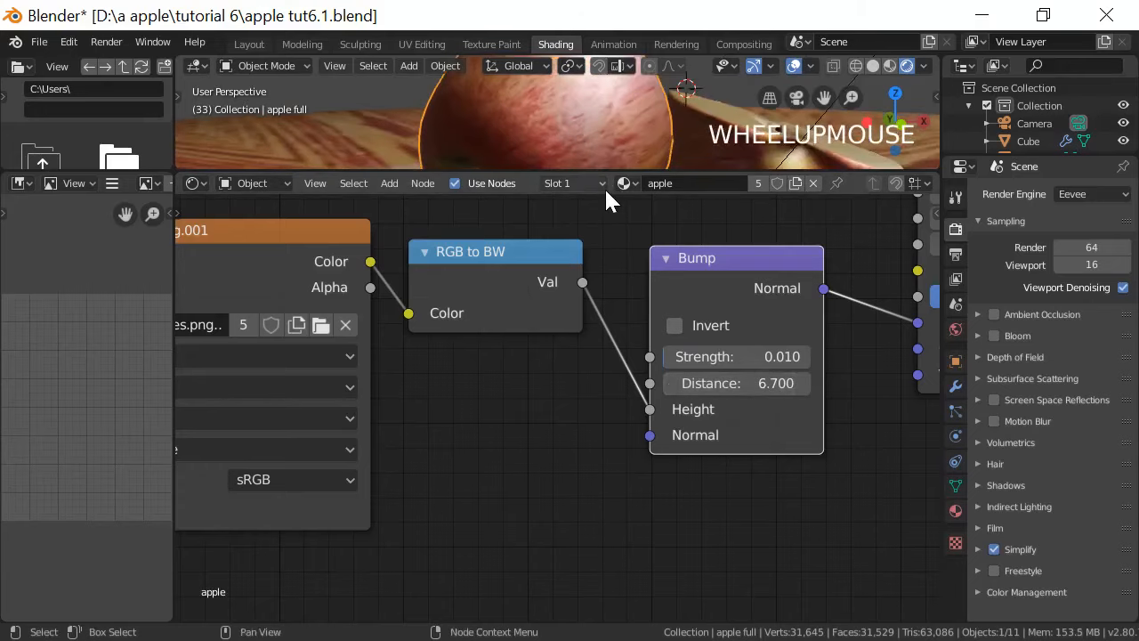
drag(627, 167, 623, 316)
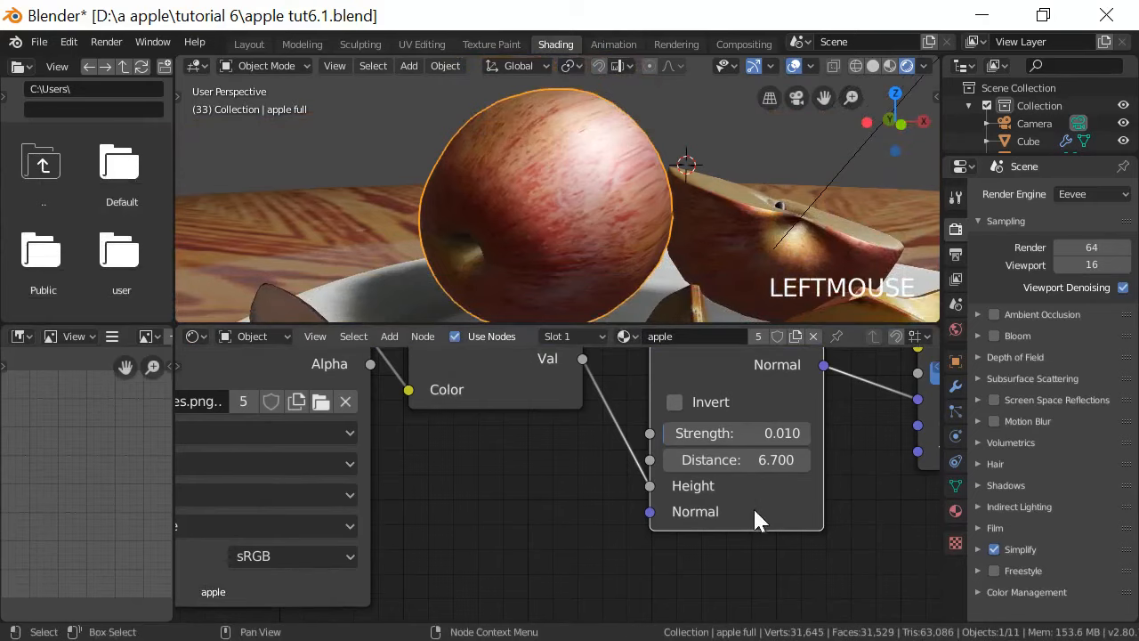
scroll(753, 507, up, 1)
middle_drag(736, 494, 722, 561)
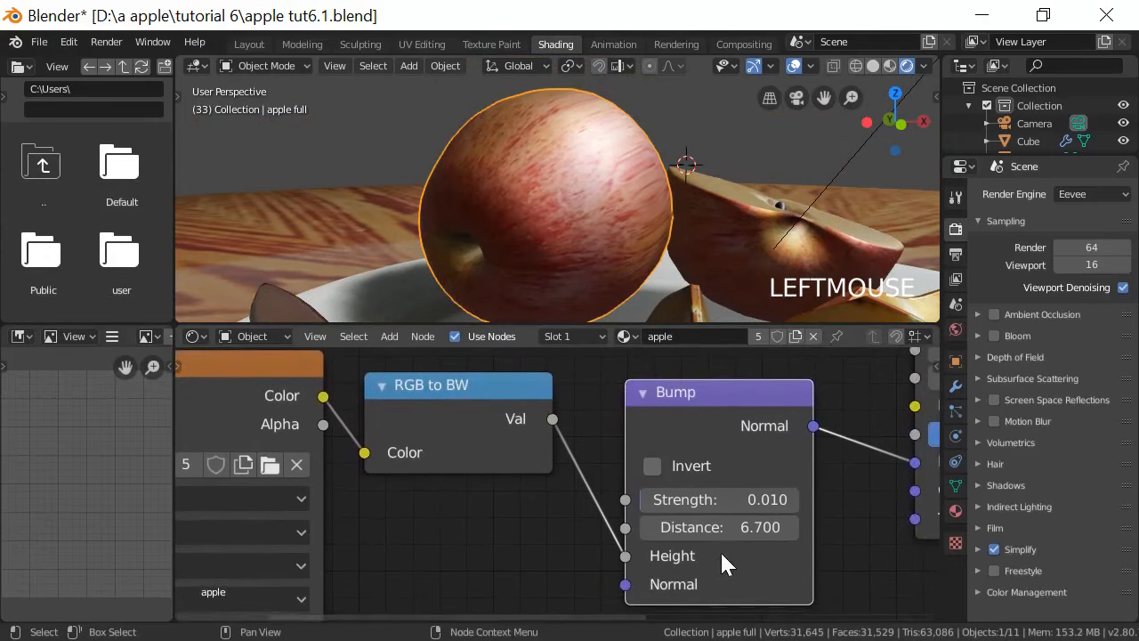
mouse_move(770, 500)
mouse_down()
mouse_move(756, 500)
mouse_move(783, 500)
mouse_move(764, 500)
mouse_up()
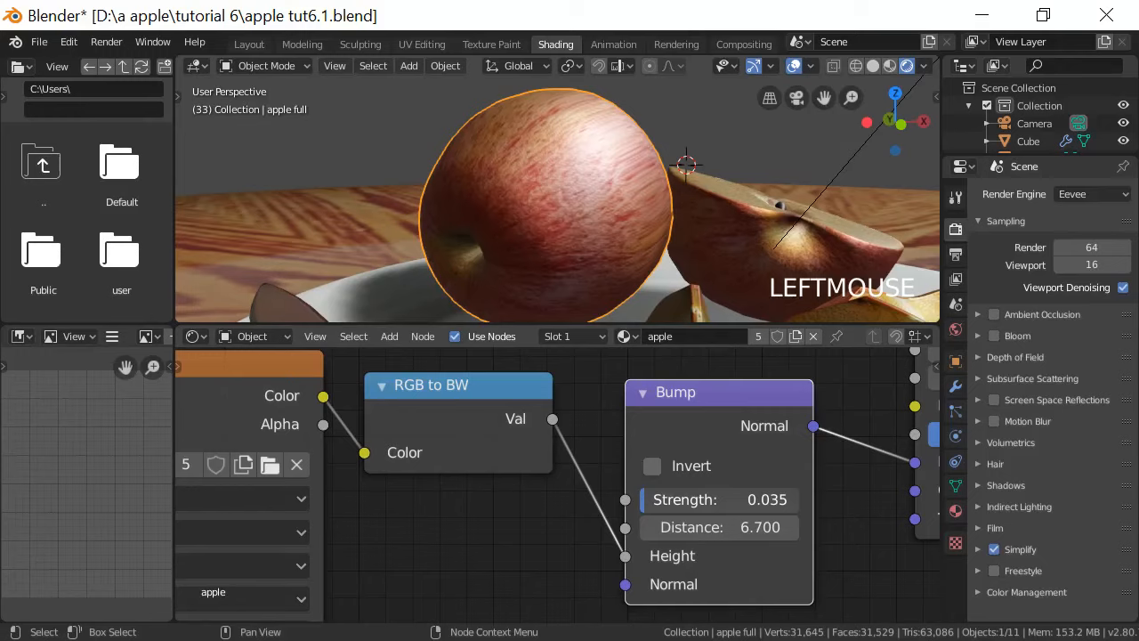
Set the apple material's Metallic to 0.464 and Roughness to 0.268 on the Principled BSDF
middle_drag(650, 292, 435, 93)
scroll(523, 226, up, 3)
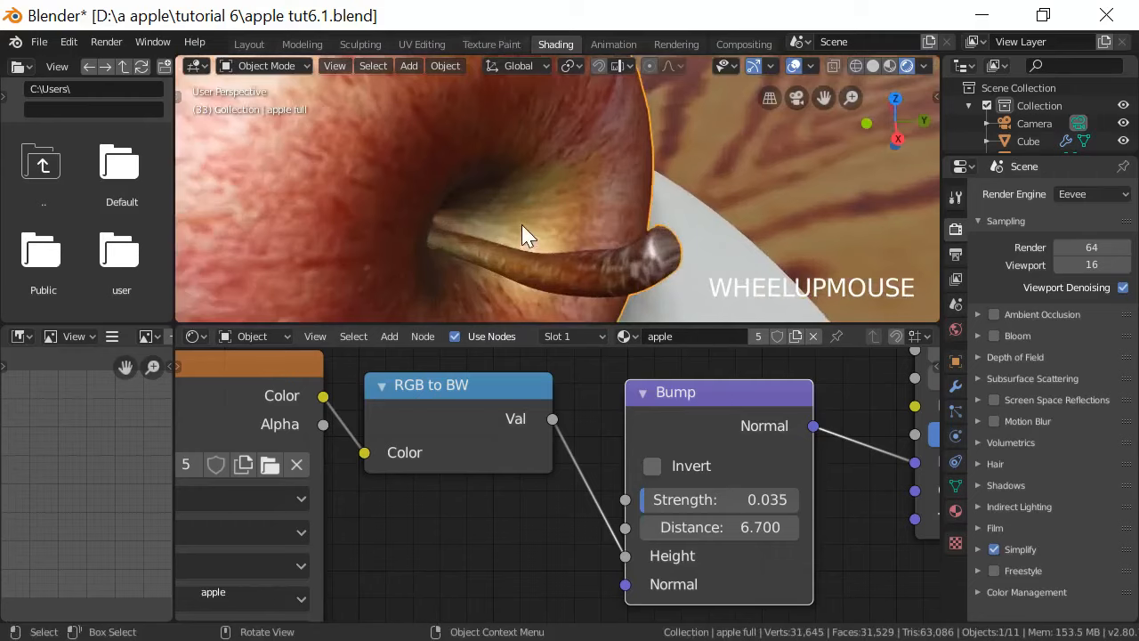
middle_drag(523, 230, 682, 210)
scroll(565, 216, down, 4)
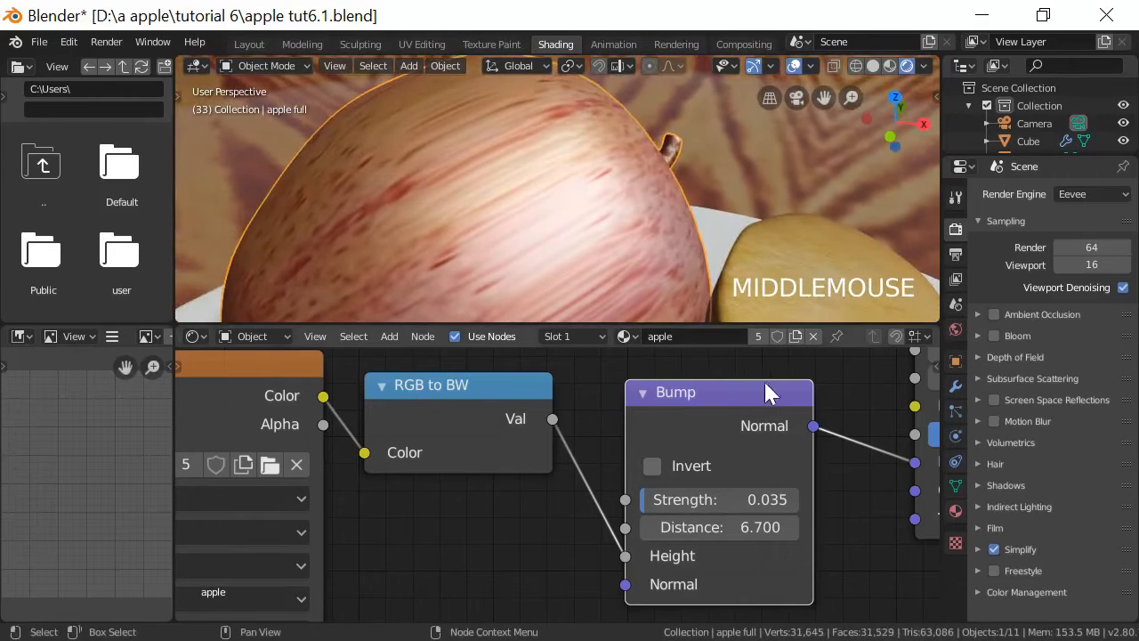
scroll(852, 376, down, 4)
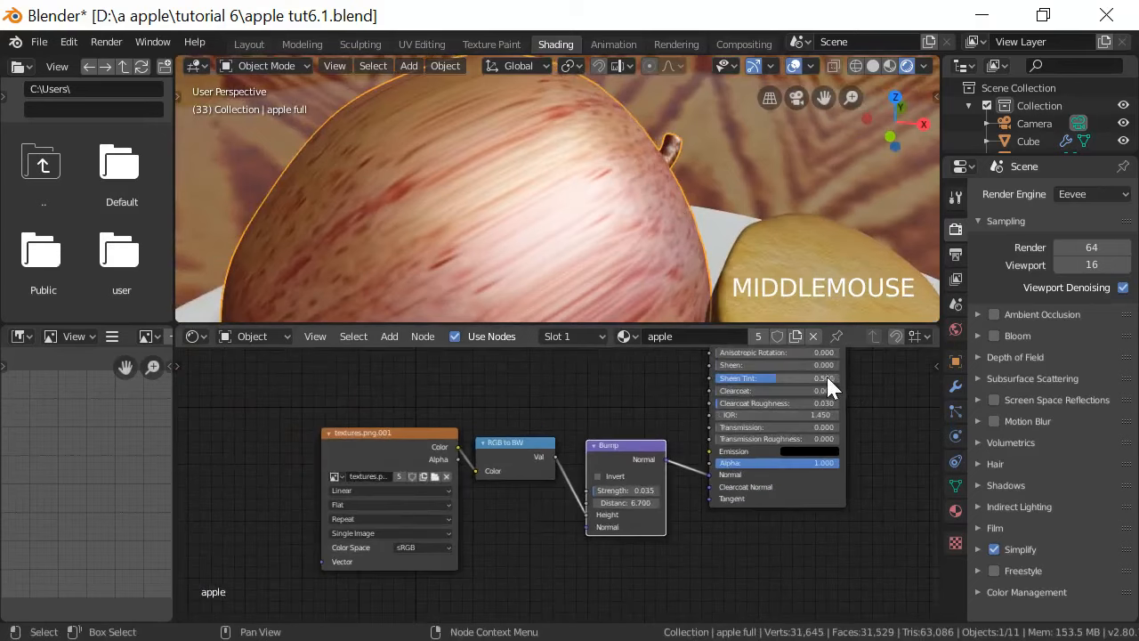
middle_drag(822, 373, 734, 432)
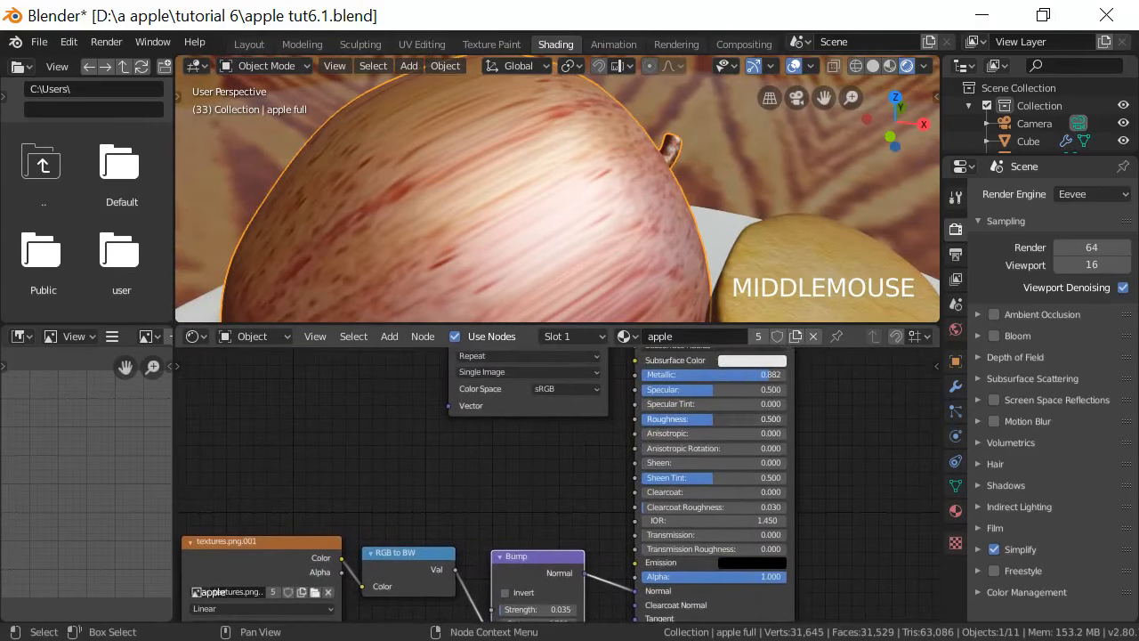
drag(714, 420, 663, 420)
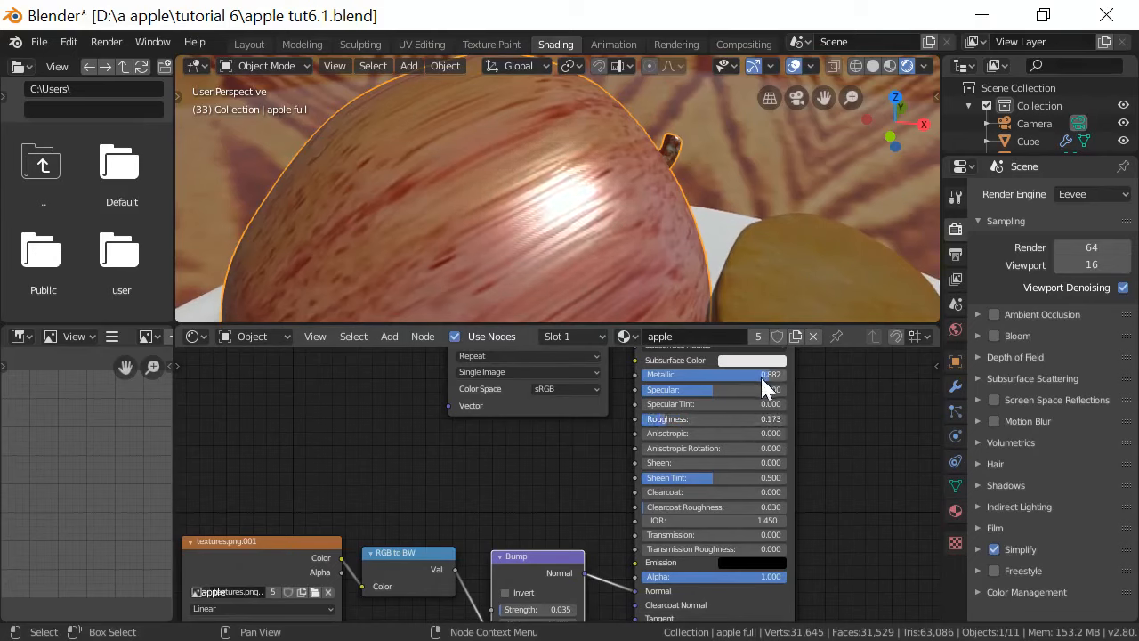
drag(764, 374, 708, 374)
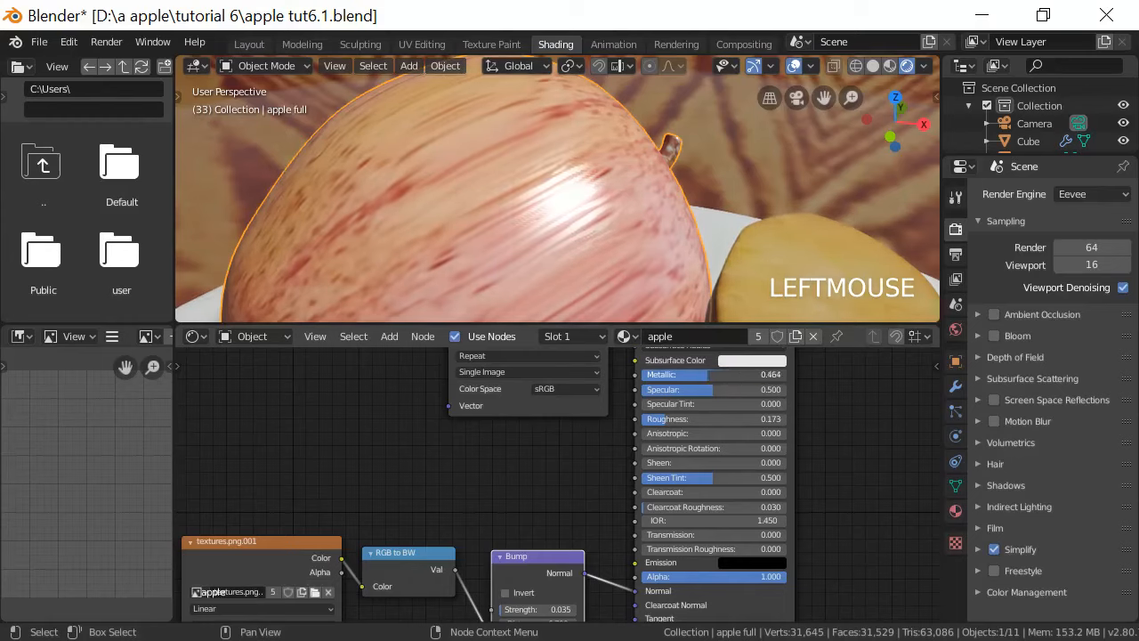
drag(663, 424, 679, 424)
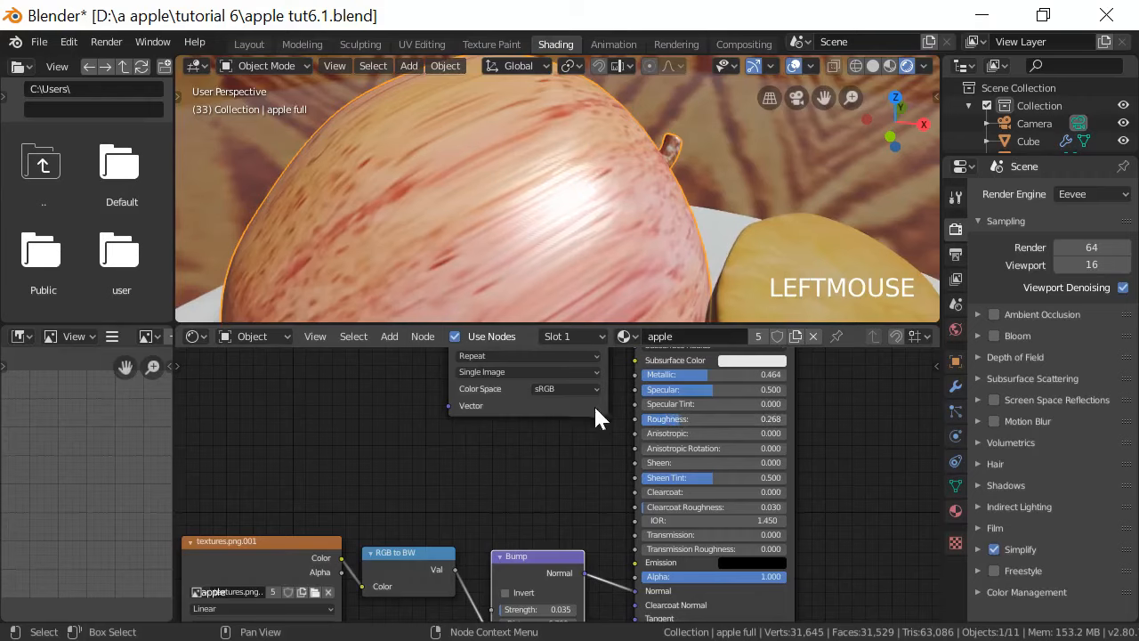
Set the Bump node's Strength to 0.02
scroll(577, 402, down, 1)
middle_drag(559, 534, 561, 453)
scroll(562, 453, up, 2)
scroll(572, 486, up, 3)
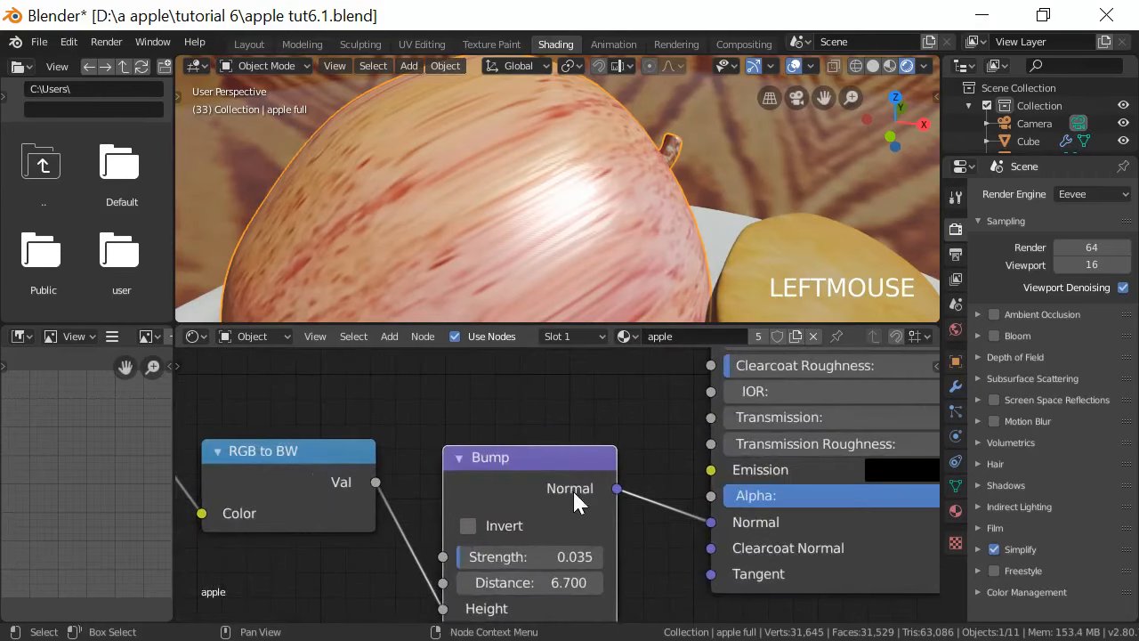
mouse_move(530, 556)
mouse_down()
mouse_move(499, 557)
mouse_move(544, 556)
mouse_up()
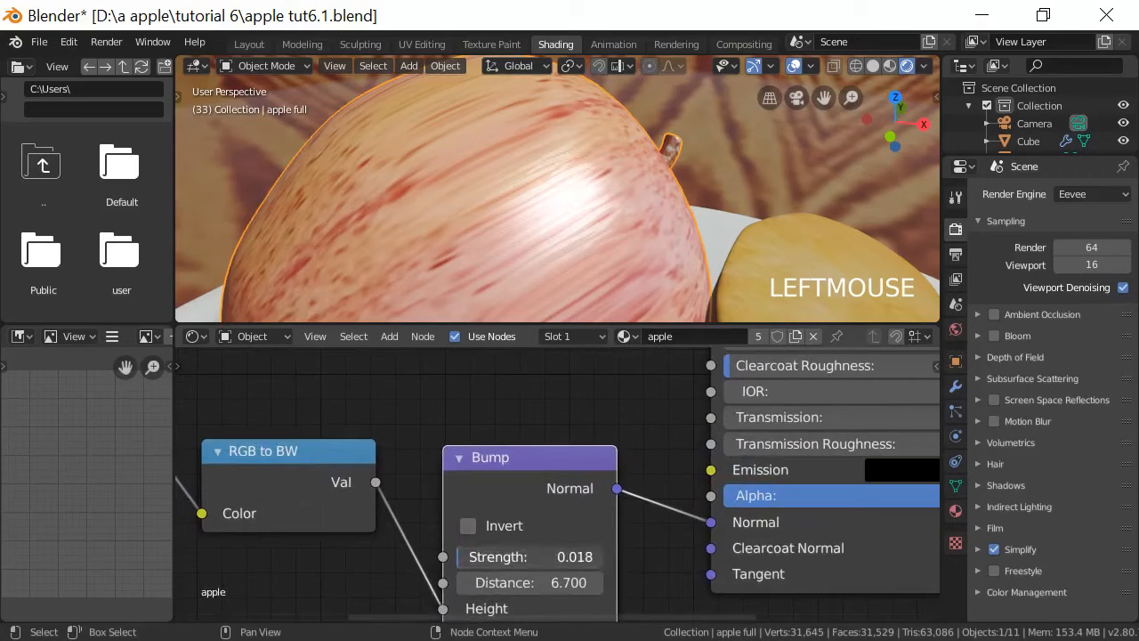
click(554, 556)
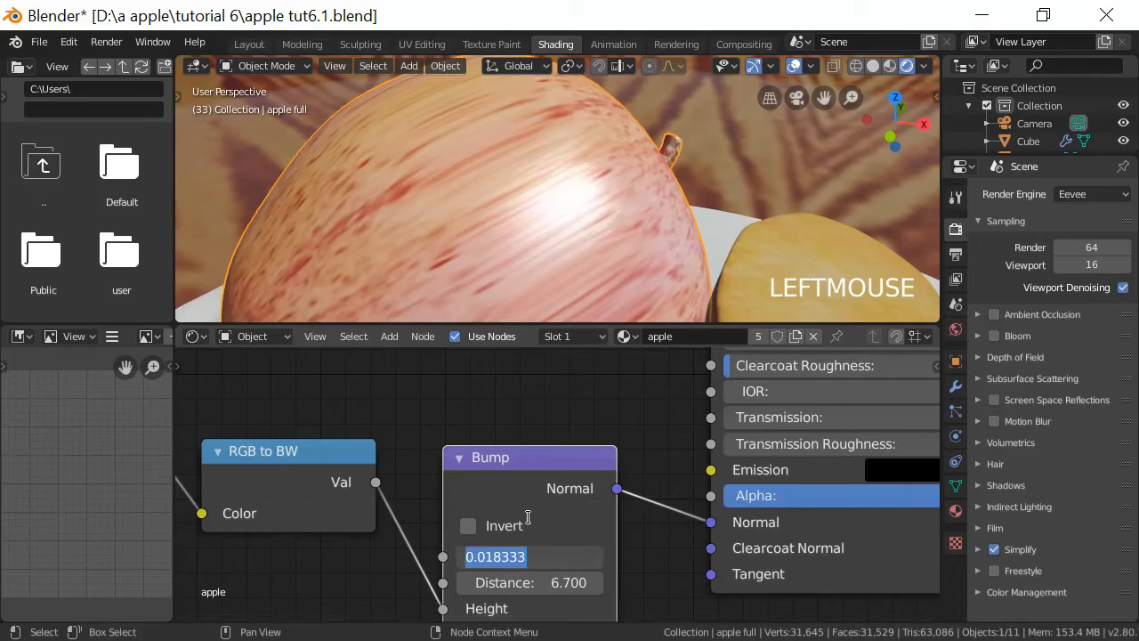
text(0.02)
key(Return)
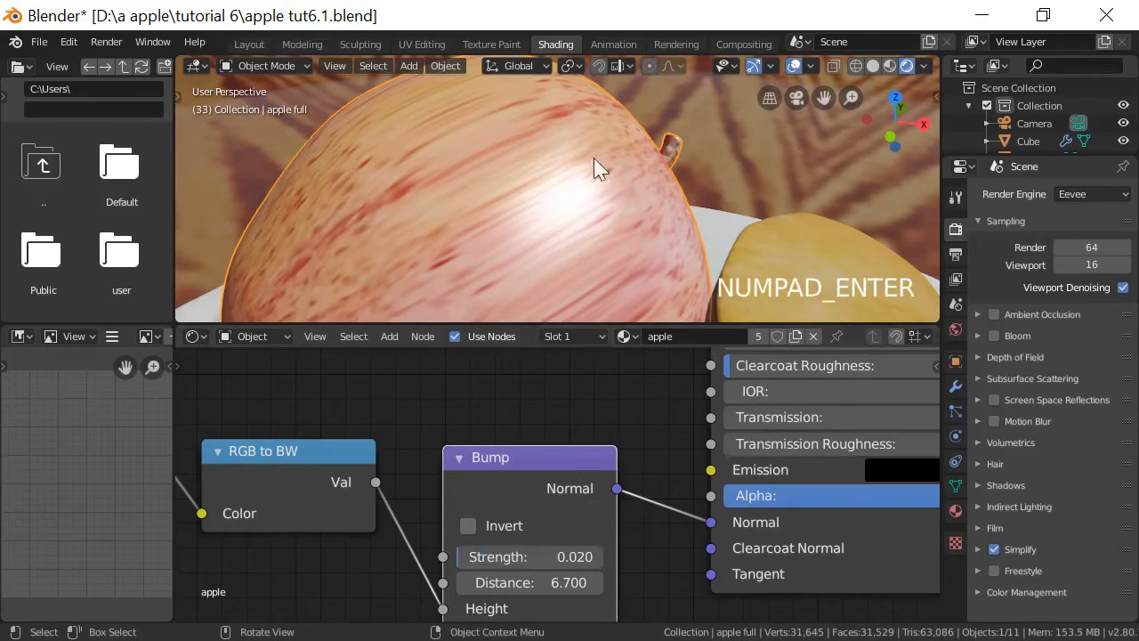
Examine the whole apple's skin and the cut apple half from several angles and distances
scroll(593, 170, down, 3)
middle_drag(572, 183, 565, 158)
scroll(557, 189, up, 4)
scroll(579, 102, down, 4)
scroll(473, 237, up, 3)
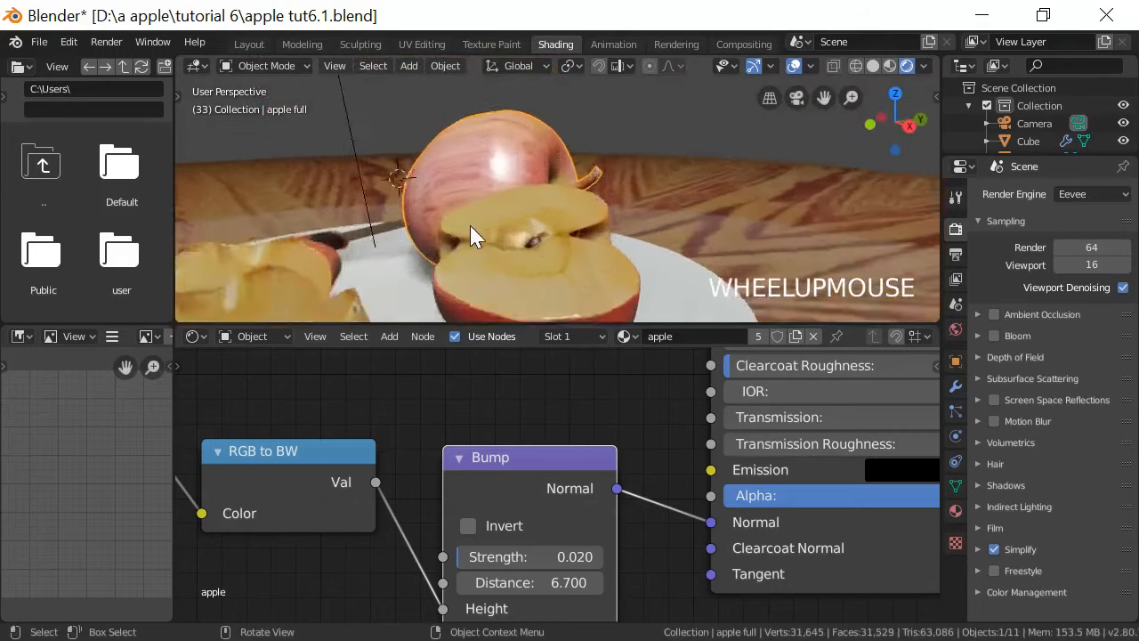
middle_drag(472, 237, 598, 209)
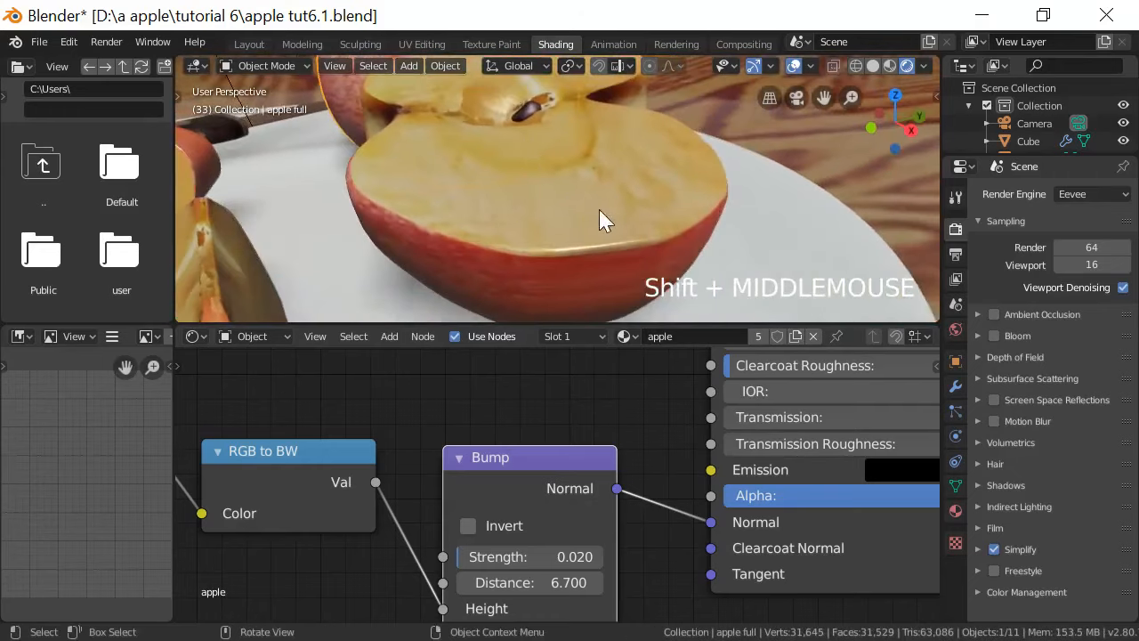
scroll(599, 209, up, 2)
scroll(561, 265, down, 2)
middle_drag(561, 262, 483, 311)
Select the cut apple half and examine the whole plate arrangement from close up and farther away
click(407, 239)
middle_drag(407, 239, 643, 231)
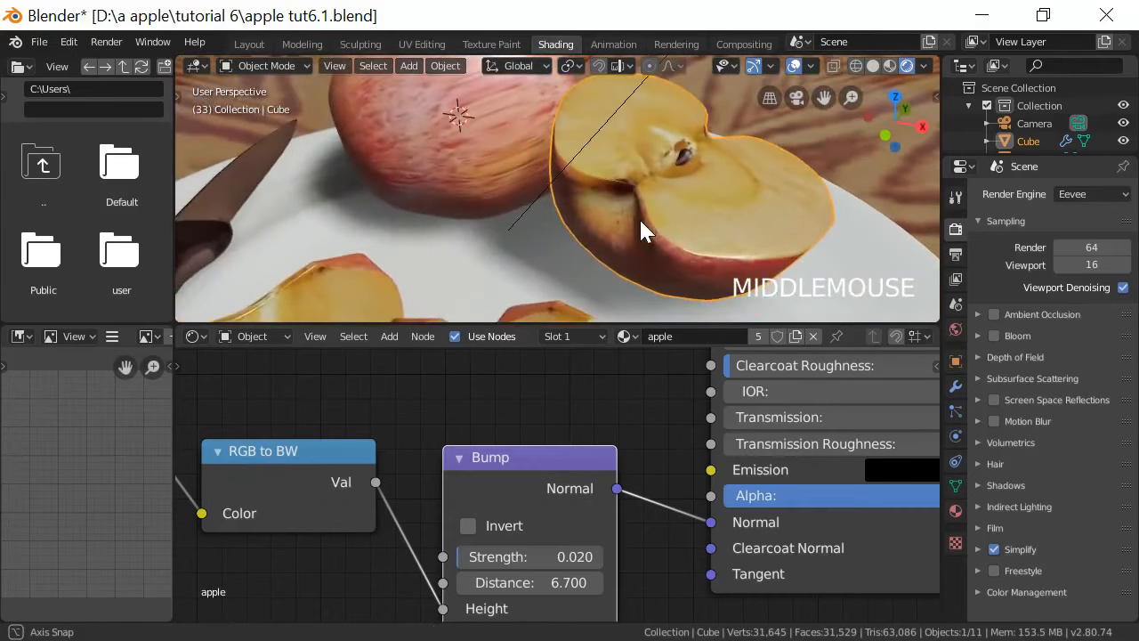
scroll(735, 236, down, 2)
middle_drag(735, 235, 571, 218)
scroll(675, 233, down, 2)
scroll(614, 236, up, 3)
scroll(507, 233, down, 6)
scroll(539, 230, up, 5)
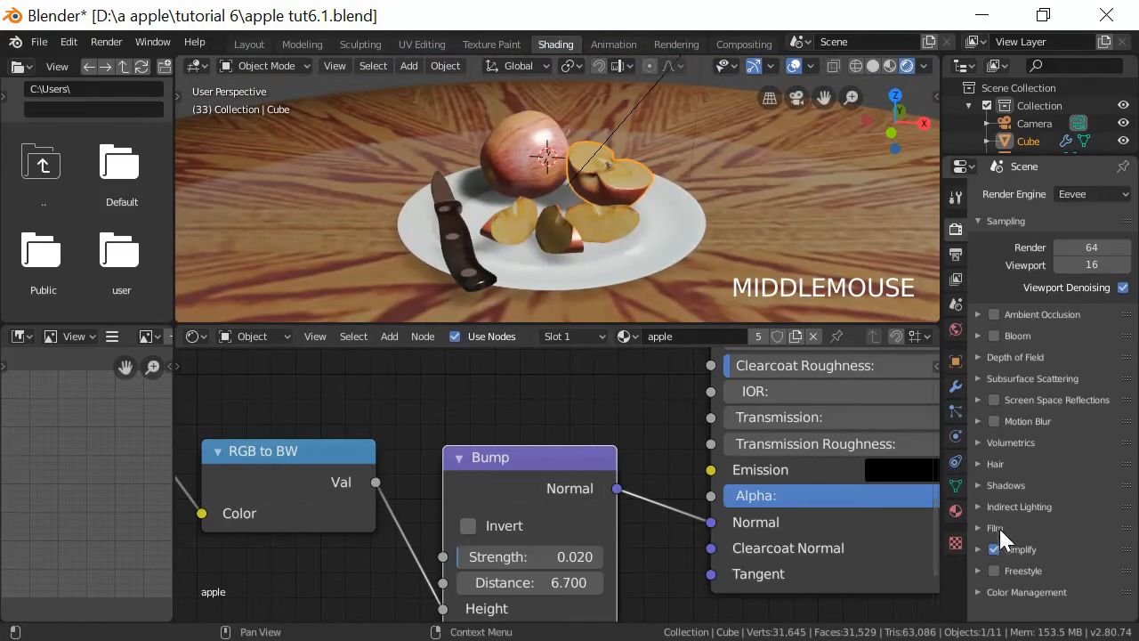
Look through the scene, view layer, output and World settings, and inspect the fruit on the plate up close
scroll(957, 307, down, 4)
click(955, 304)
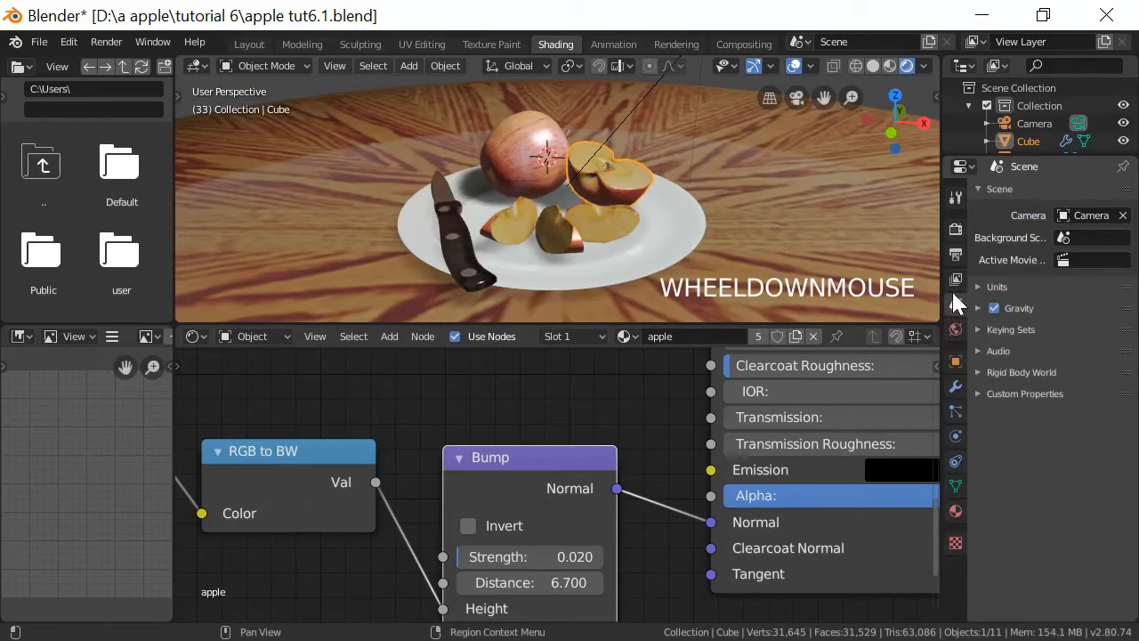
click(953, 283)
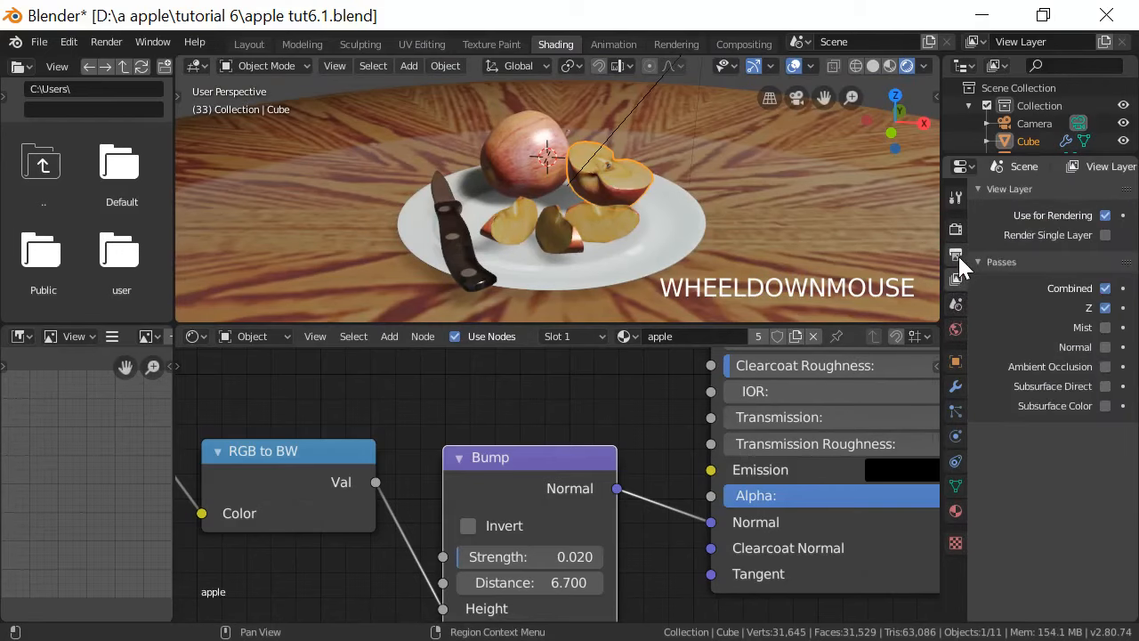
click(957, 254)
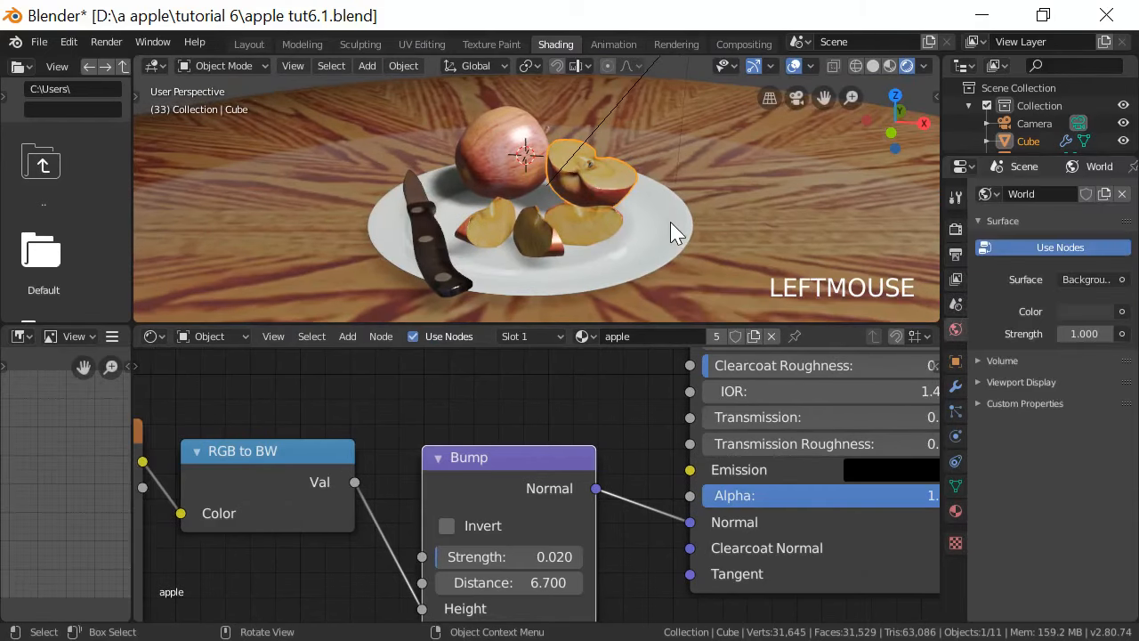
scroll(670, 222, up, 3)
middle_drag(669, 222, 530, 249)
scroll(651, 216, up, 5)
scroll(568, 239, down, 5)
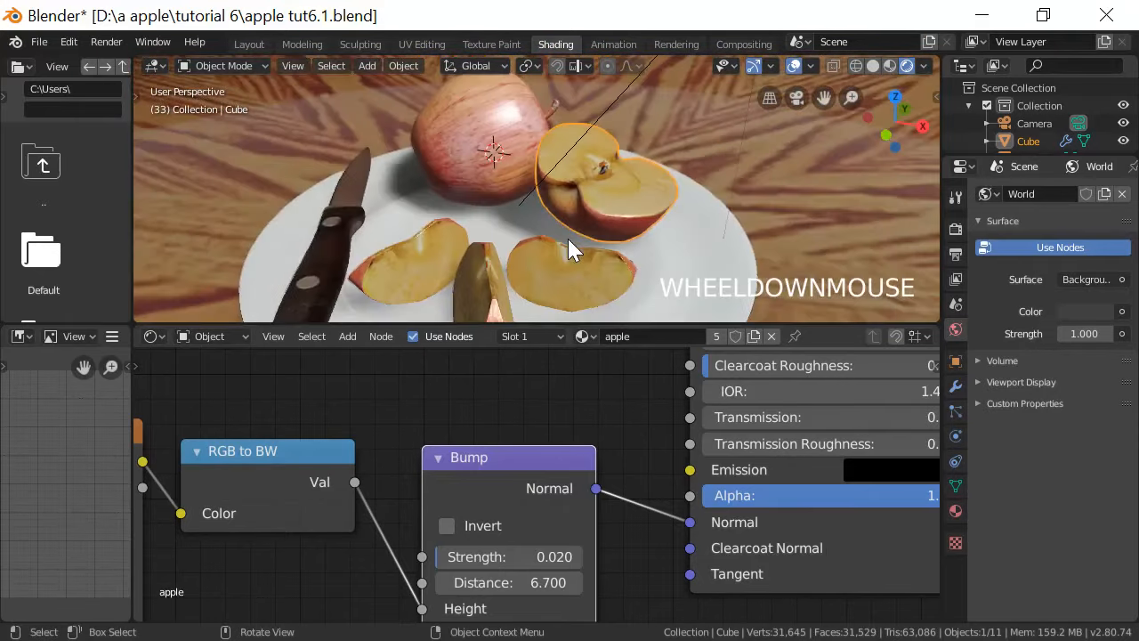
Inspect the plate arrangement, then select the seed in the cut apple half and examine its material nodes
middle_drag(657, 241, 730, 247)
scroll(725, 235, down, 3)
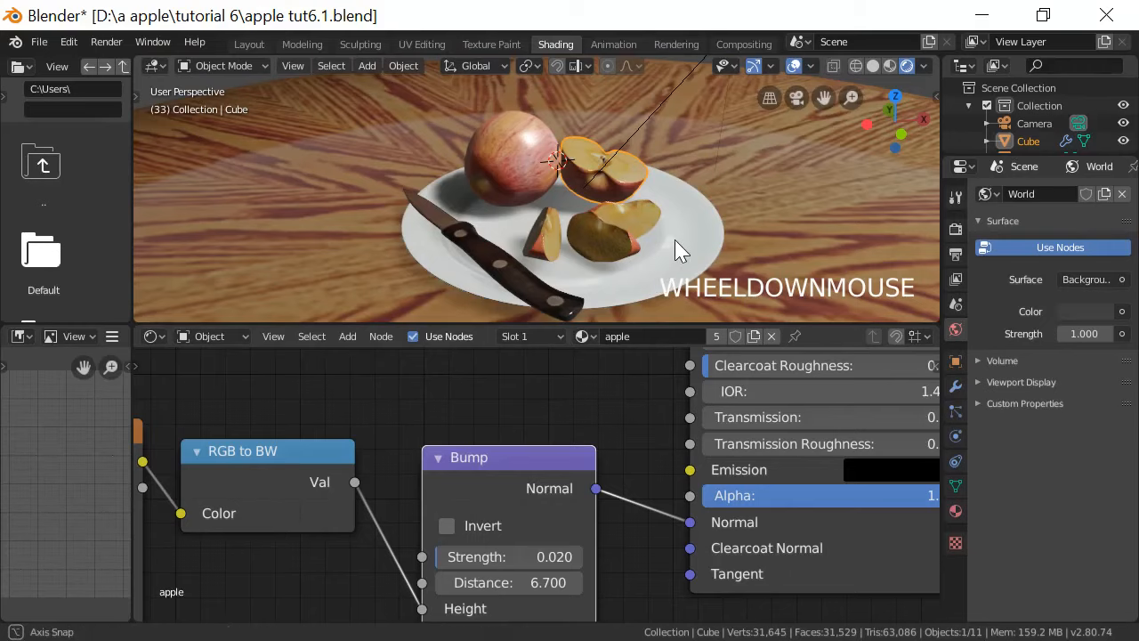
middle_drag(674, 239, 570, 199)
scroll(687, 234, up, 3)
click(587, 167)
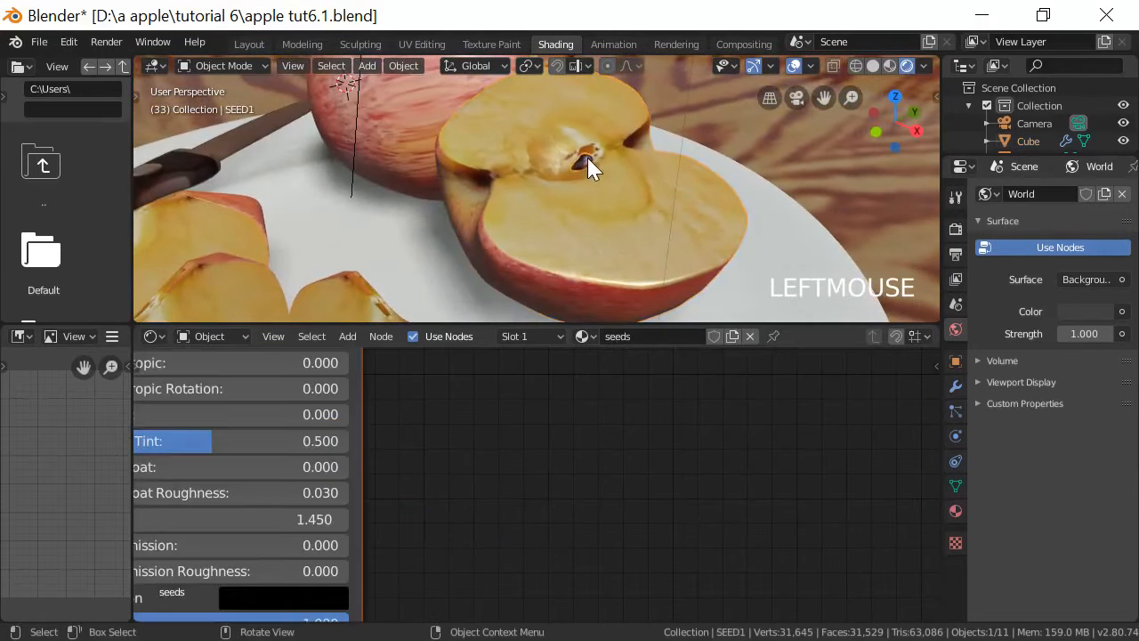
scroll(572, 440, down, 5)
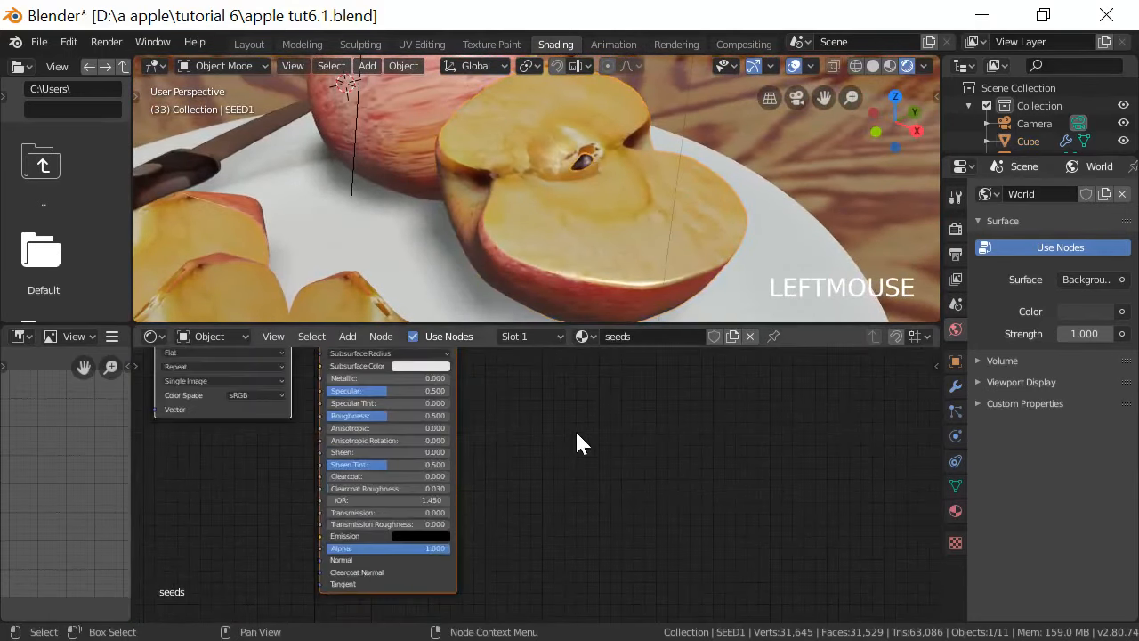
scroll(593, 427, up, 3)
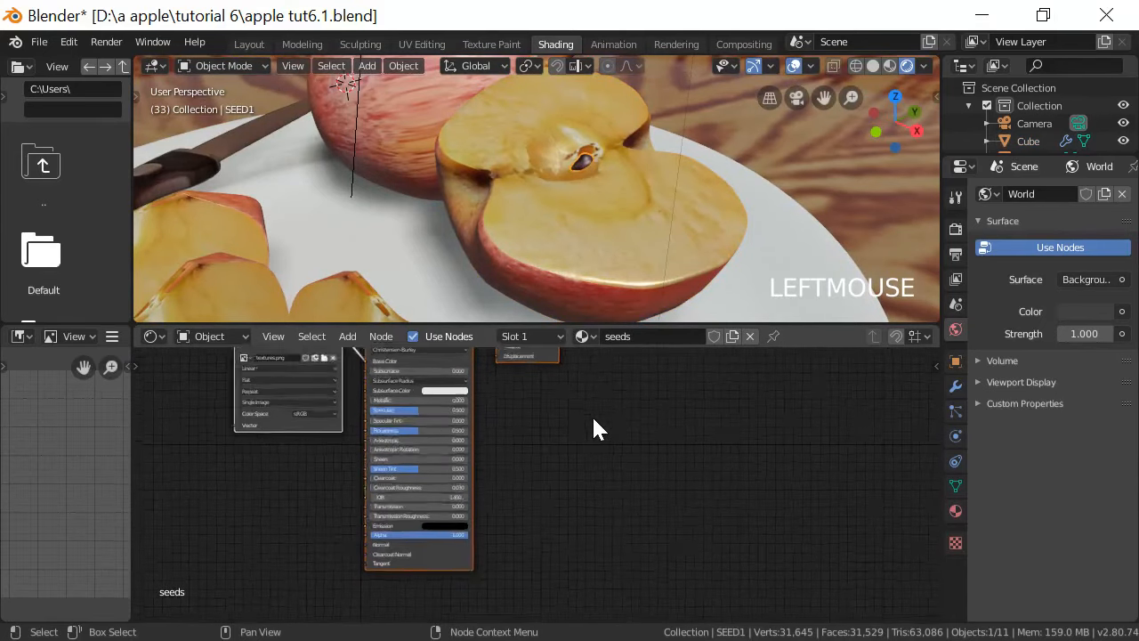
scroll(628, 231, up, 2)
Select the plate and bring up its material's surface settings
middle_drag(628, 231, 748, 196)
scroll(655, 258, down, 2)
scroll(747, 196, down, 3)
middle_drag(712, 234, 714, 274)
click(711, 269)
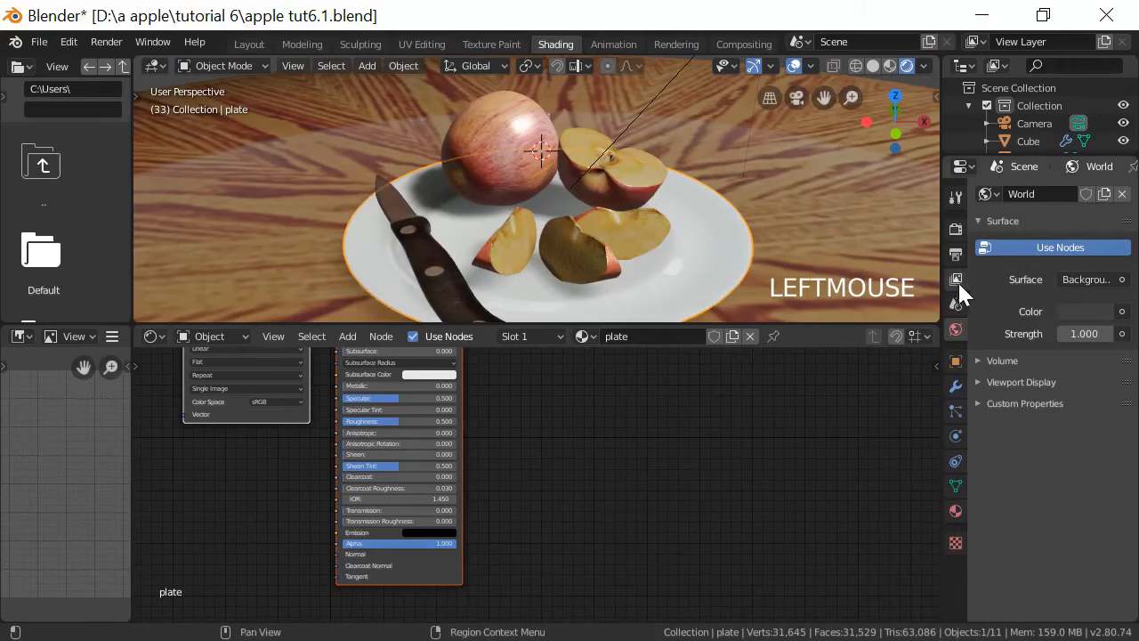
scroll(637, 381, down, 1)
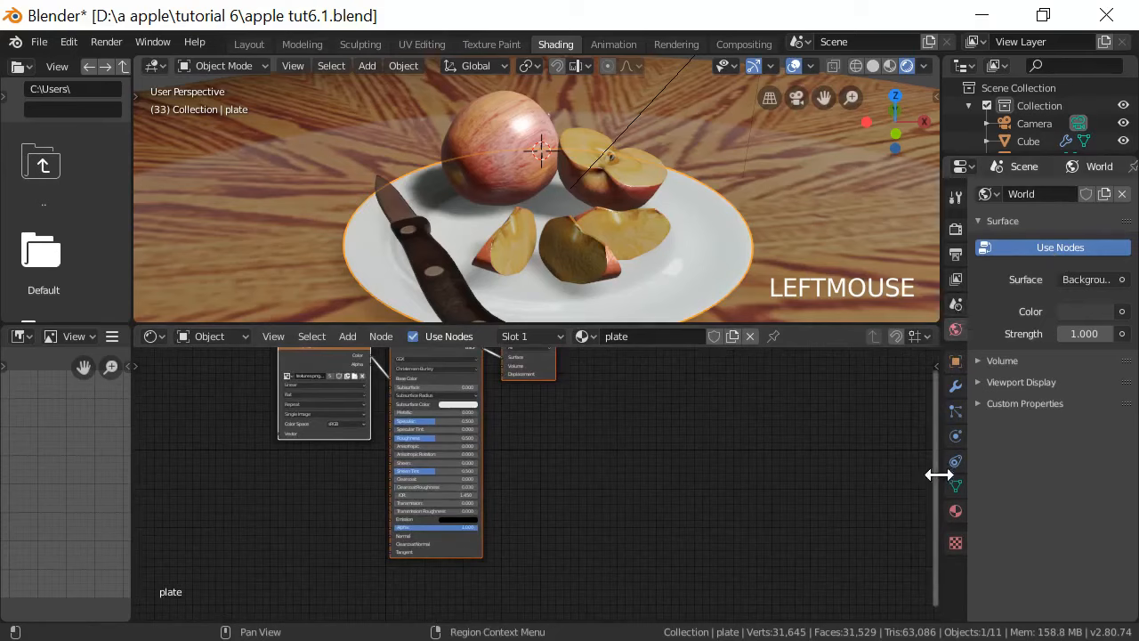
click(952, 513)
scroll(1002, 295, up, 10)
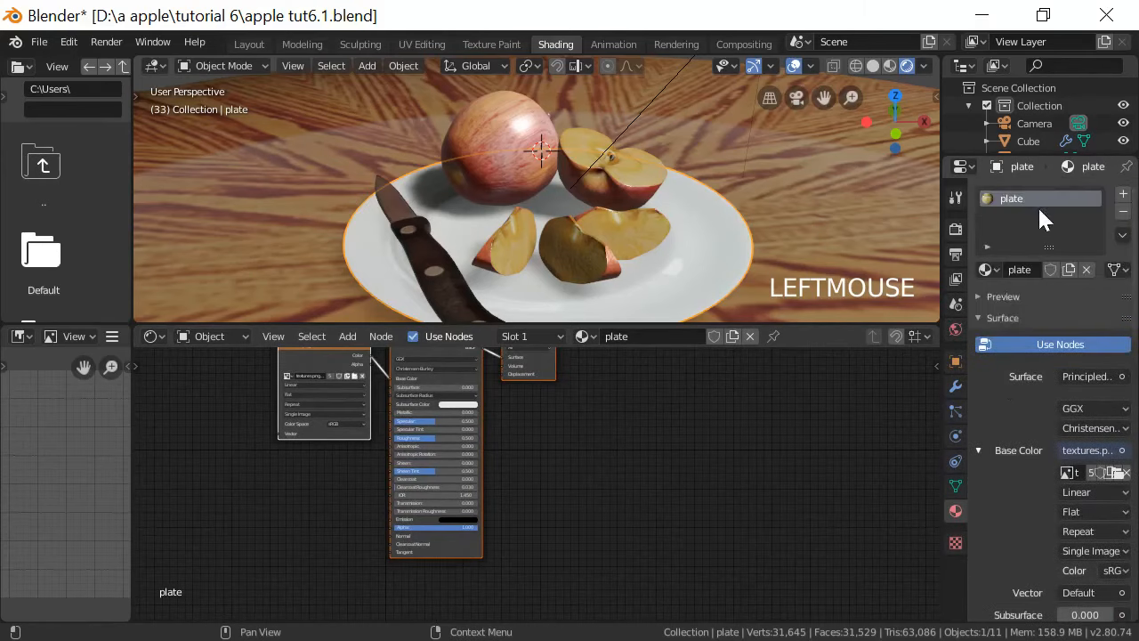
scroll(1051, 414, down, 6)
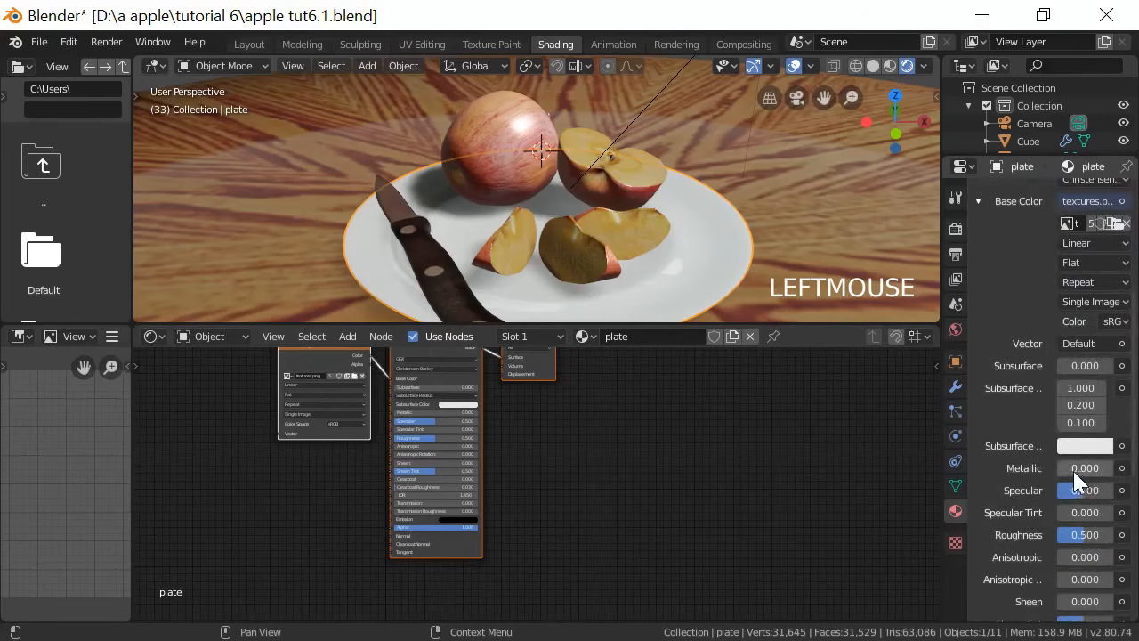
Set the plate material's Metallic to 1.000 and render the scene
drag(1074, 470, 1130, 471)
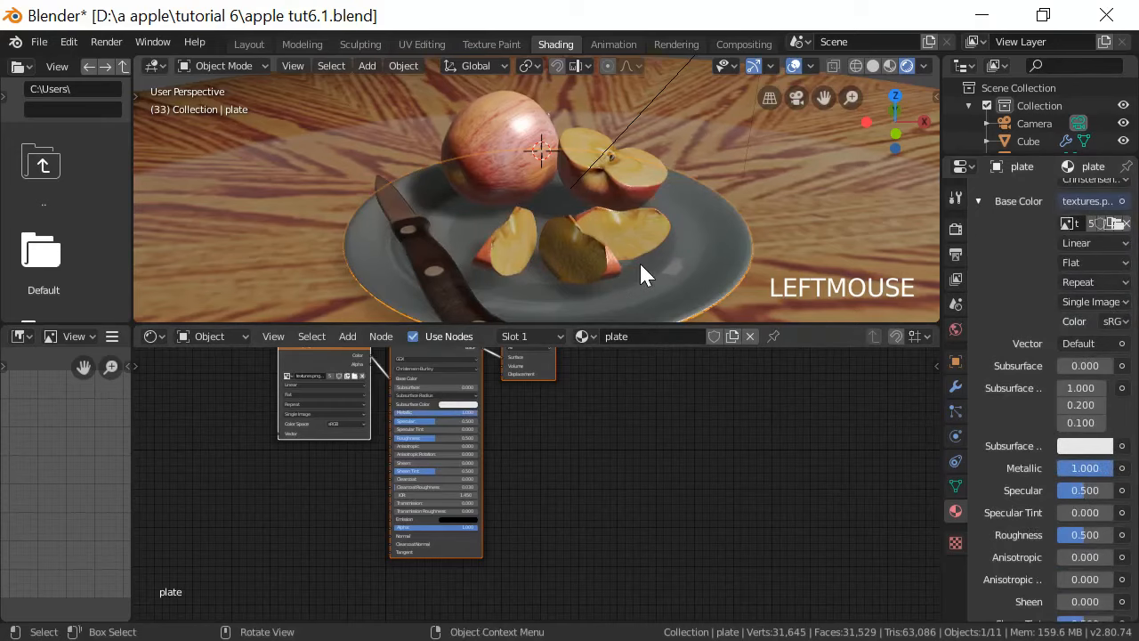
scroll(639, 262, down, 4)
middle_drag(638, 262, 617, 285)
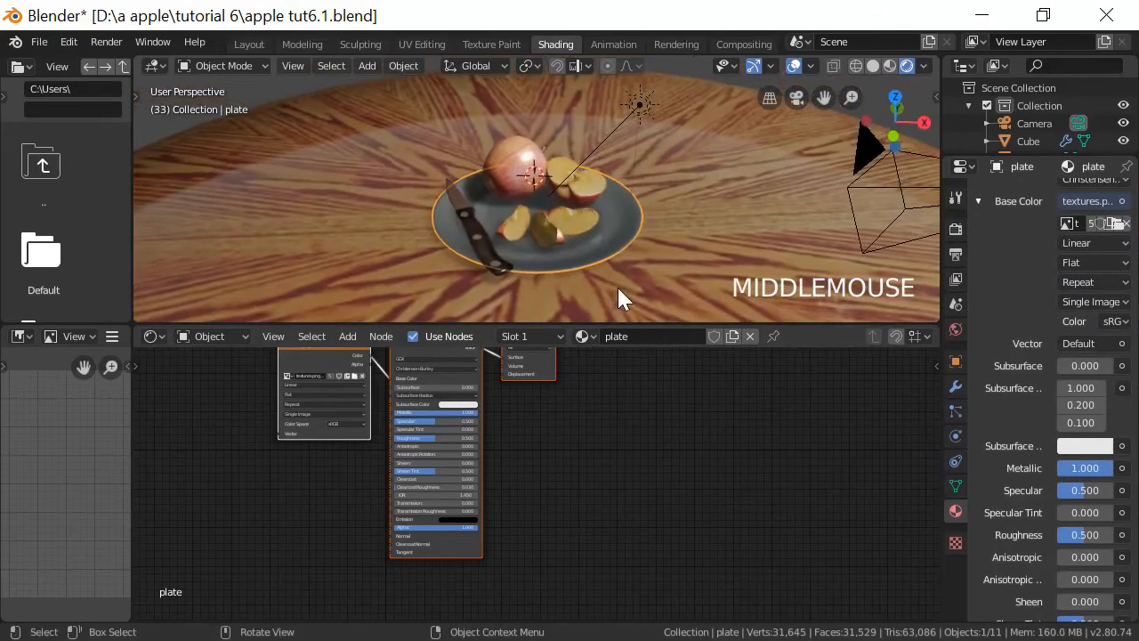
key(F12)
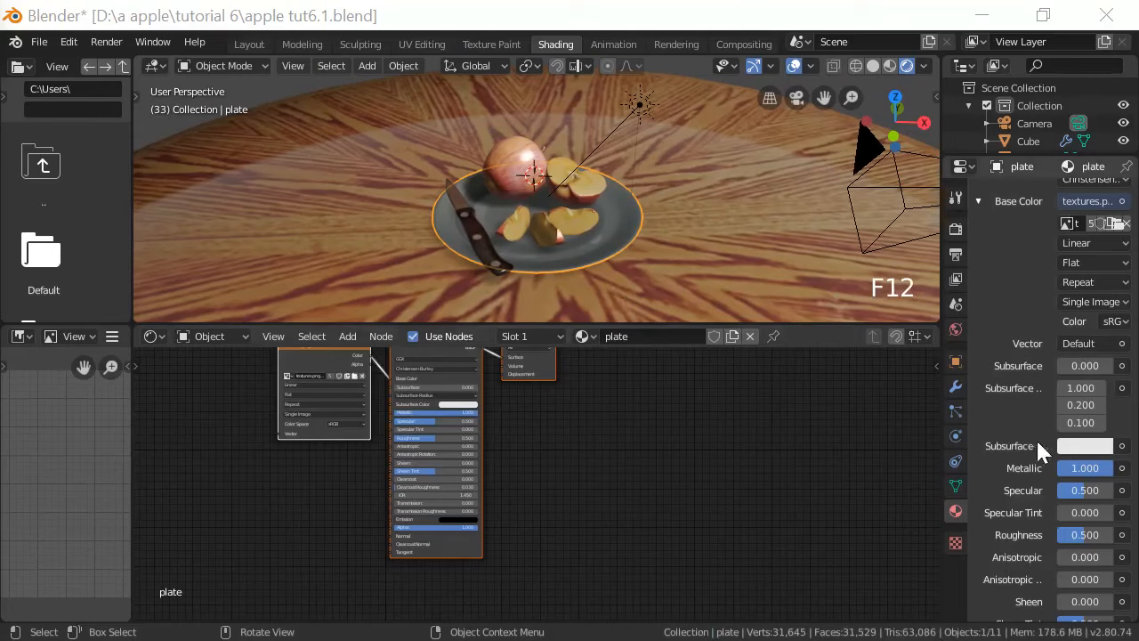
Set the plate material's Metallic to 0.338 and its Roughness to 0.000
drag(1074, 478, 1034, 478)
drag(1083, 525, 1046, 525)
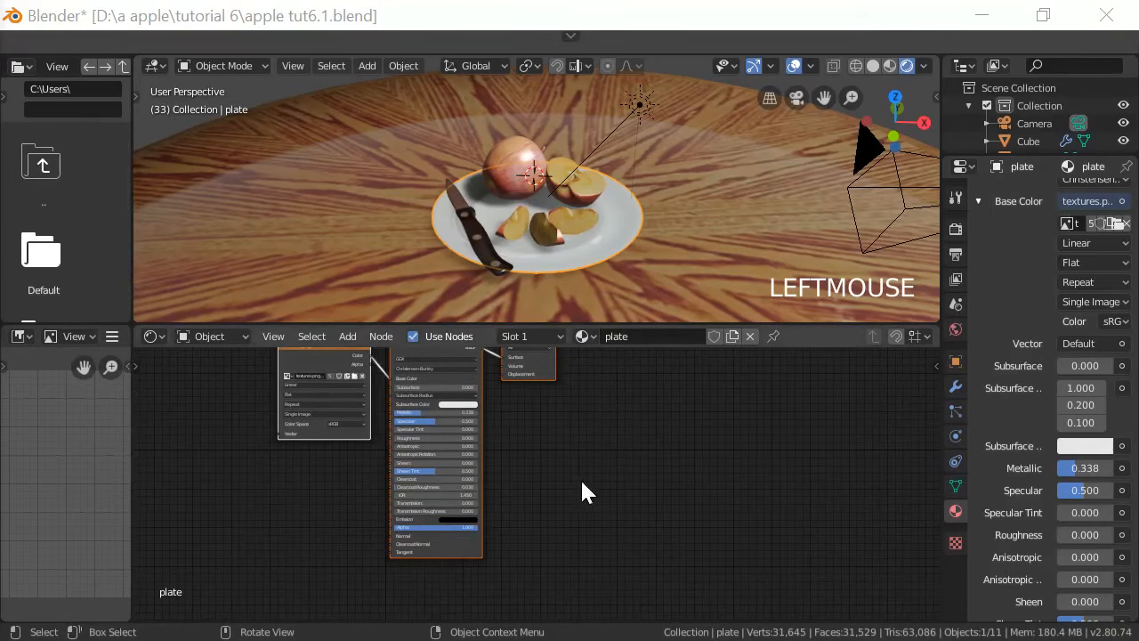
scroll(579, 498, up, 1)
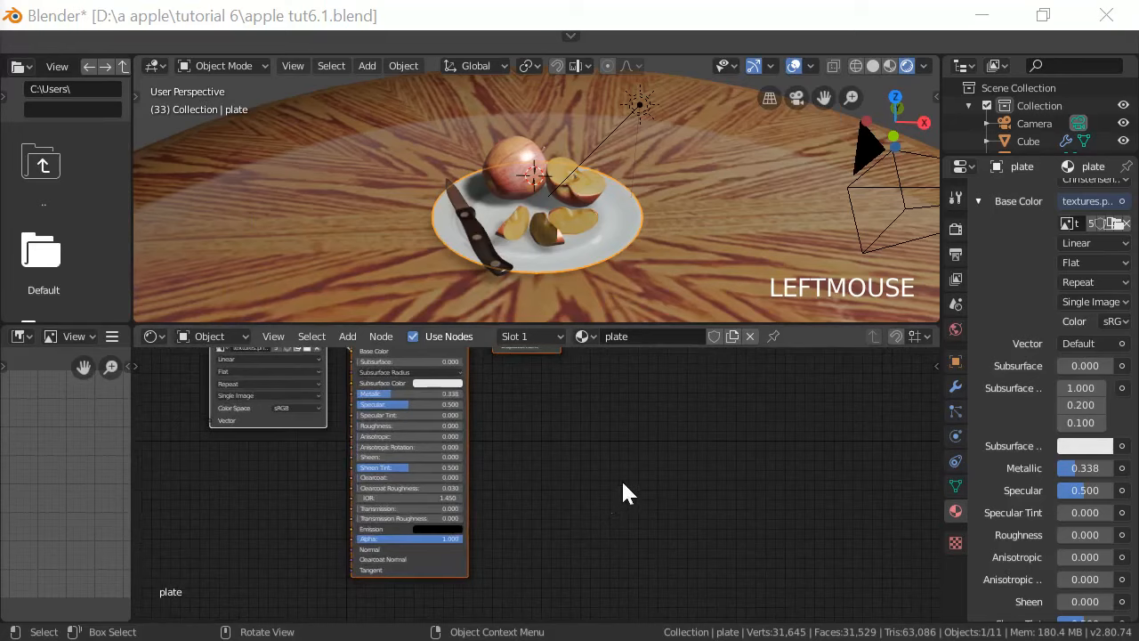
middle_drag(622, 482, 742, 535)
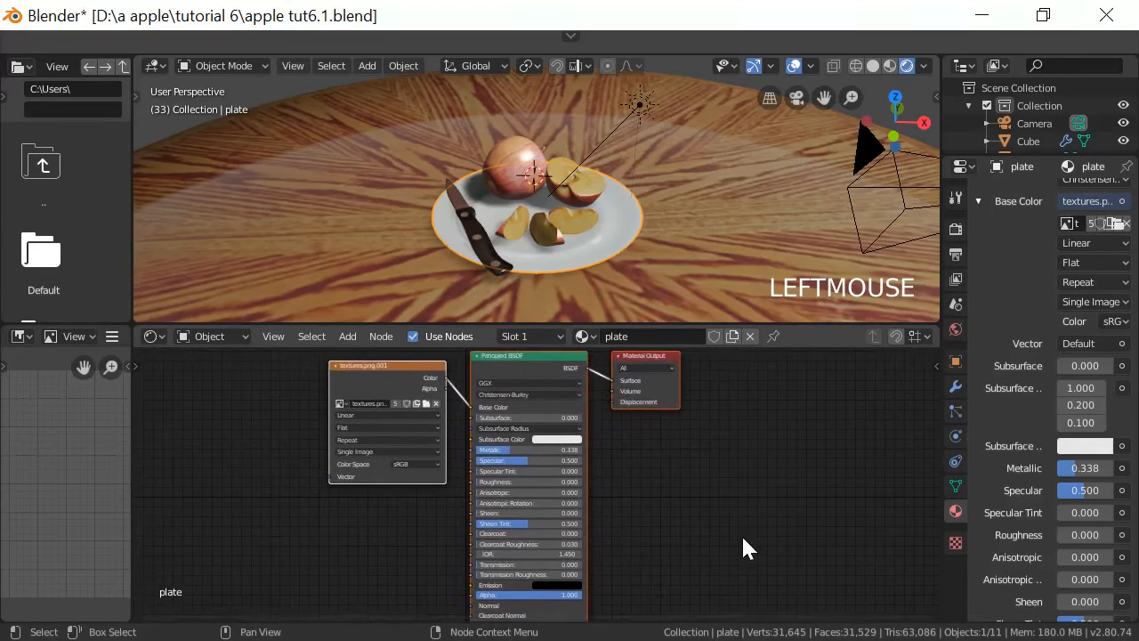
scroll(681, 533, up, 5)
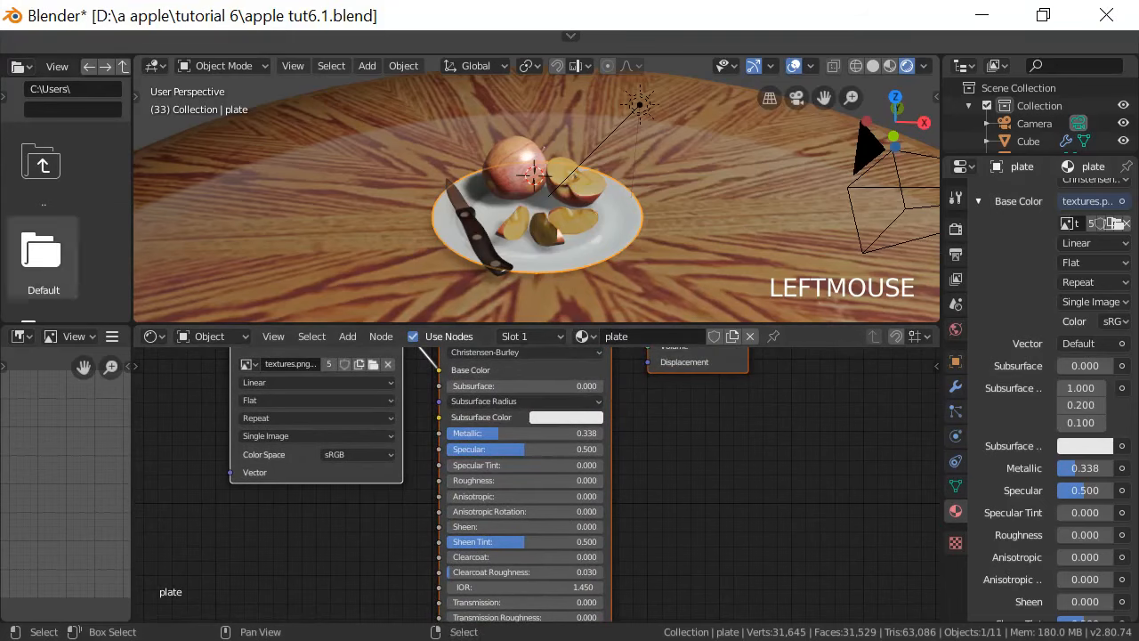
Switch the render engine from Eevee to Cycles and render the scene
click(955, 228)
scroll(1011, 256, up, 3)
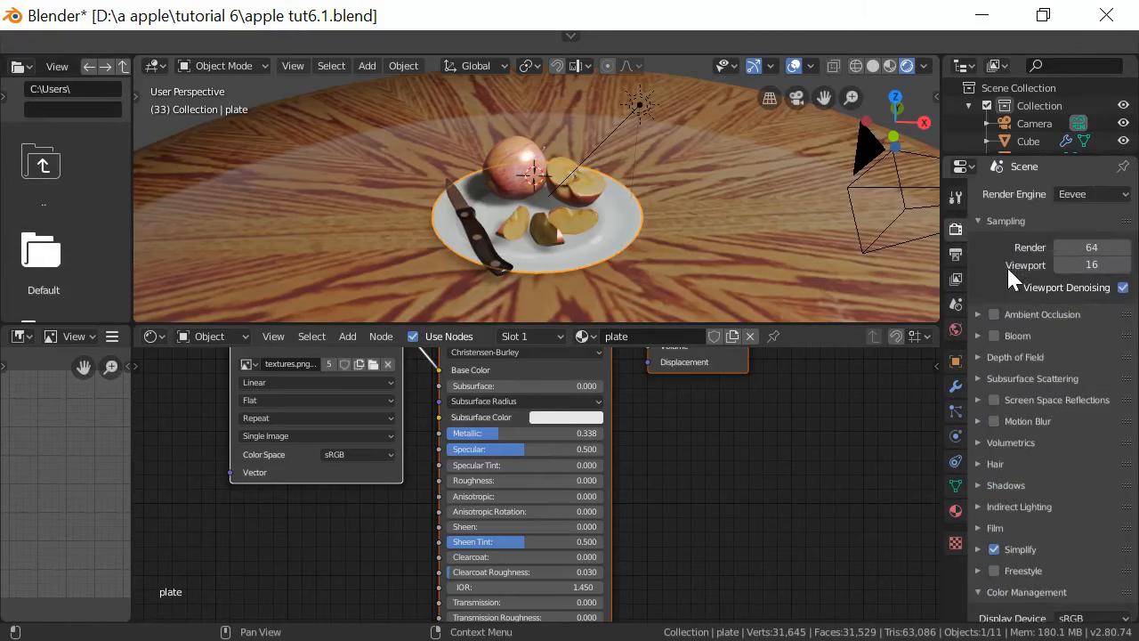
click(1112, 194)
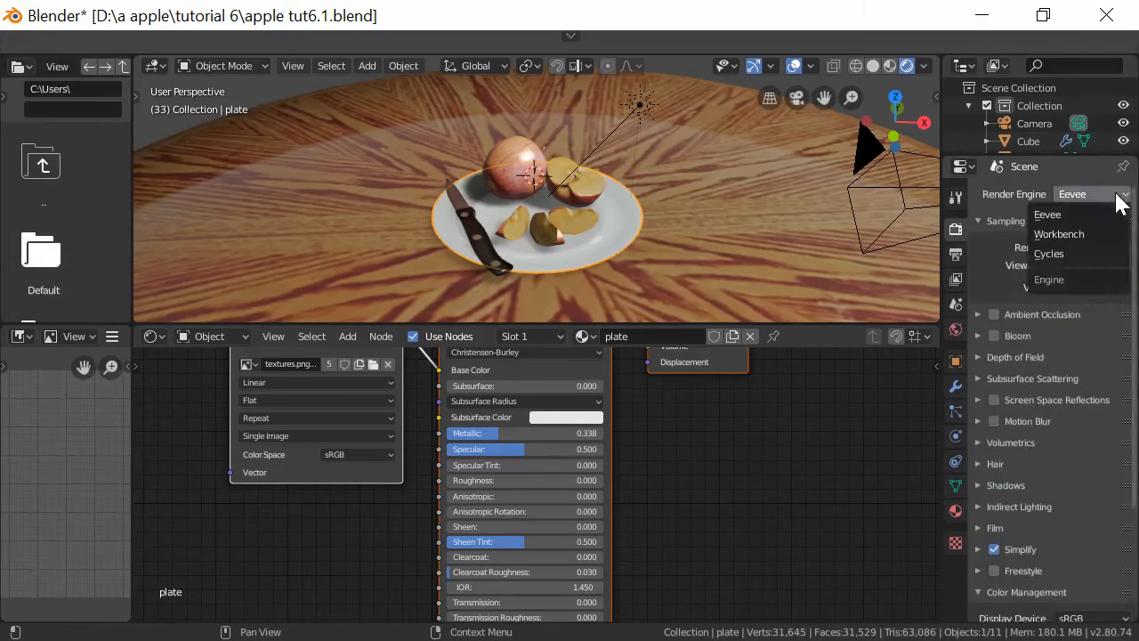
click(1067, 254)
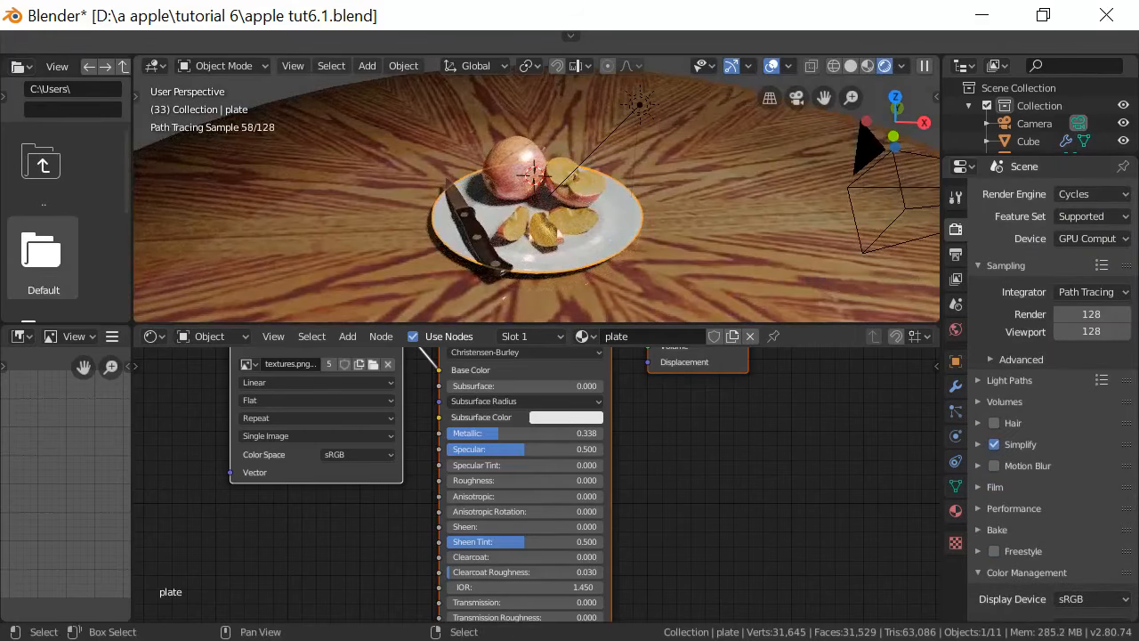
key(F12)
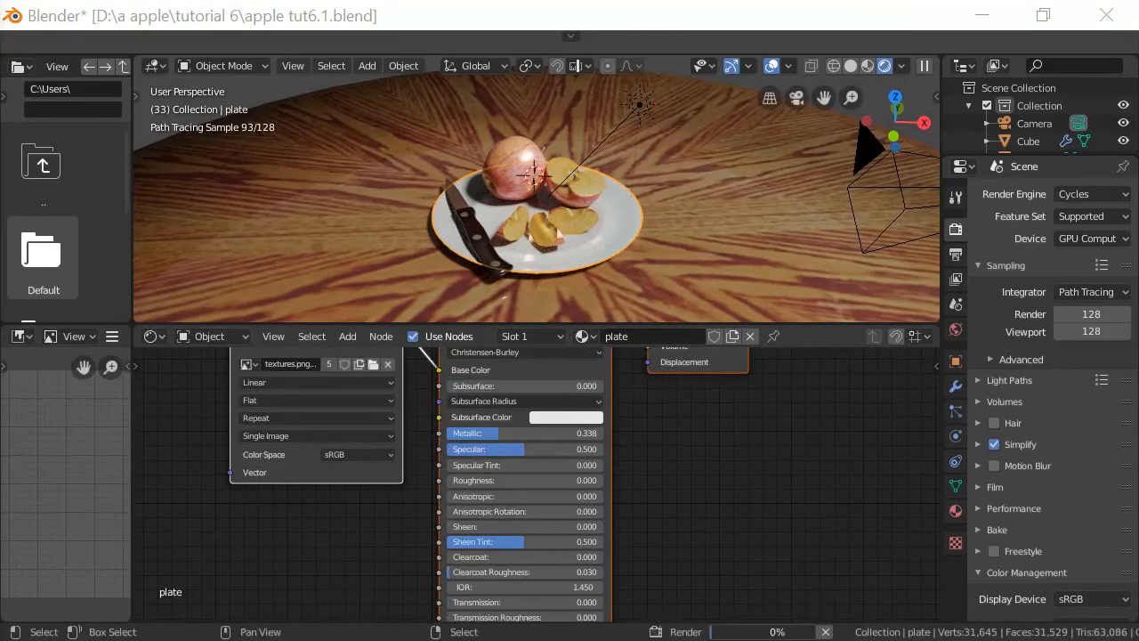